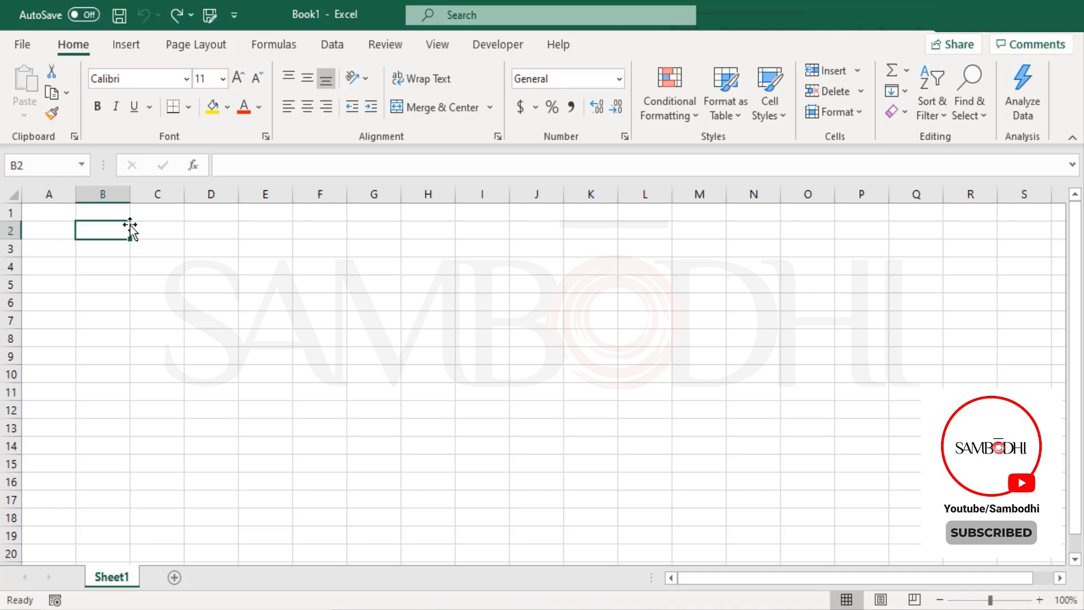
Enter the headers First Name, Middle Name and Last Name in B2:D2 and fit columns B to D to their contents.
text(Fir)
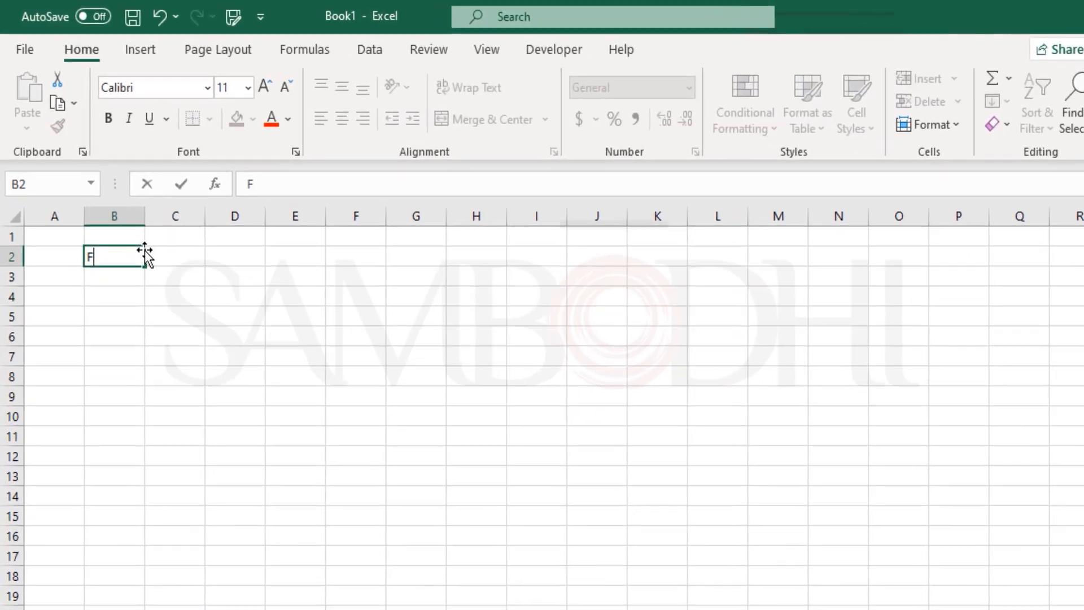
text(st Name)
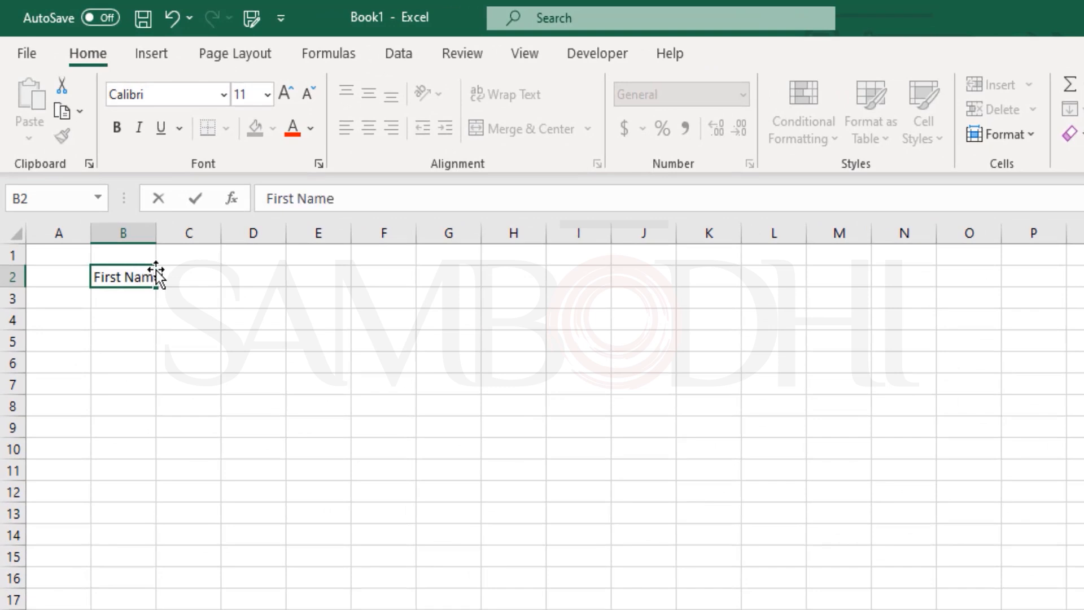
key(Tab)
text(Mid)
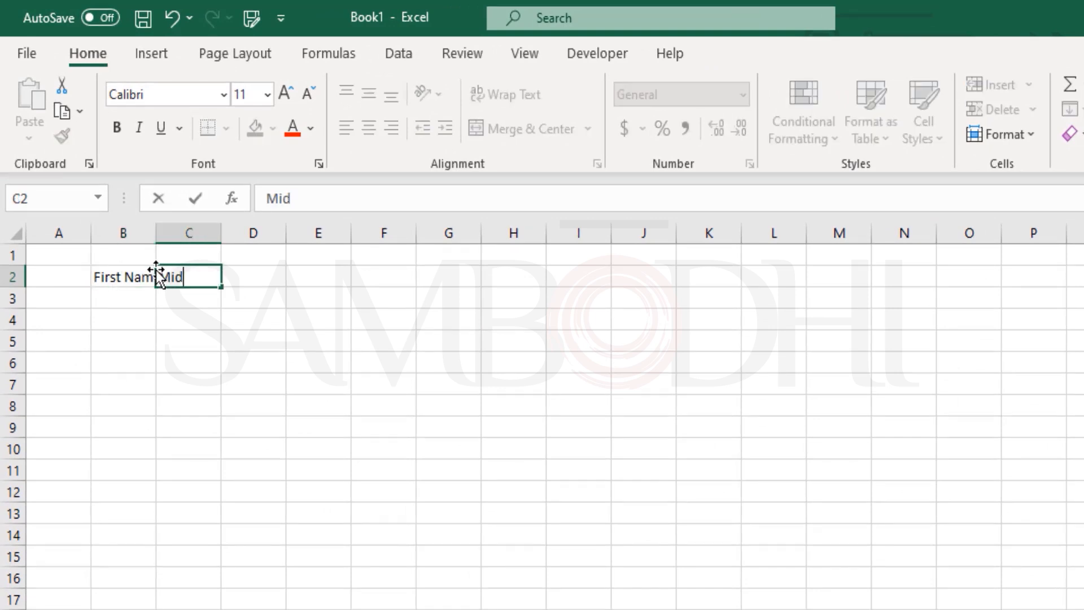
text(dle Name)
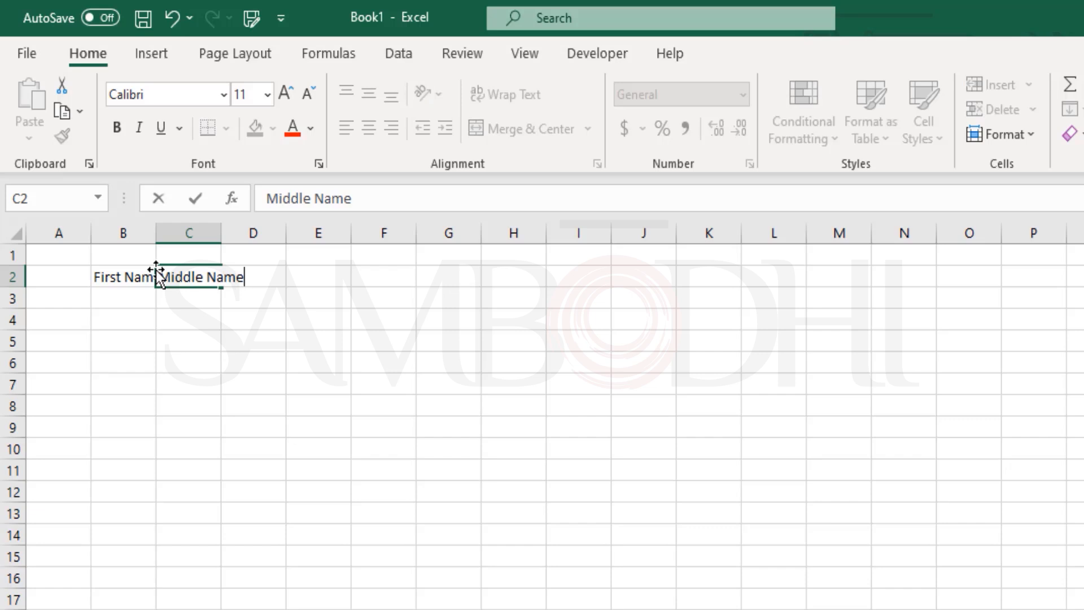
key(Tab)
text(Las)
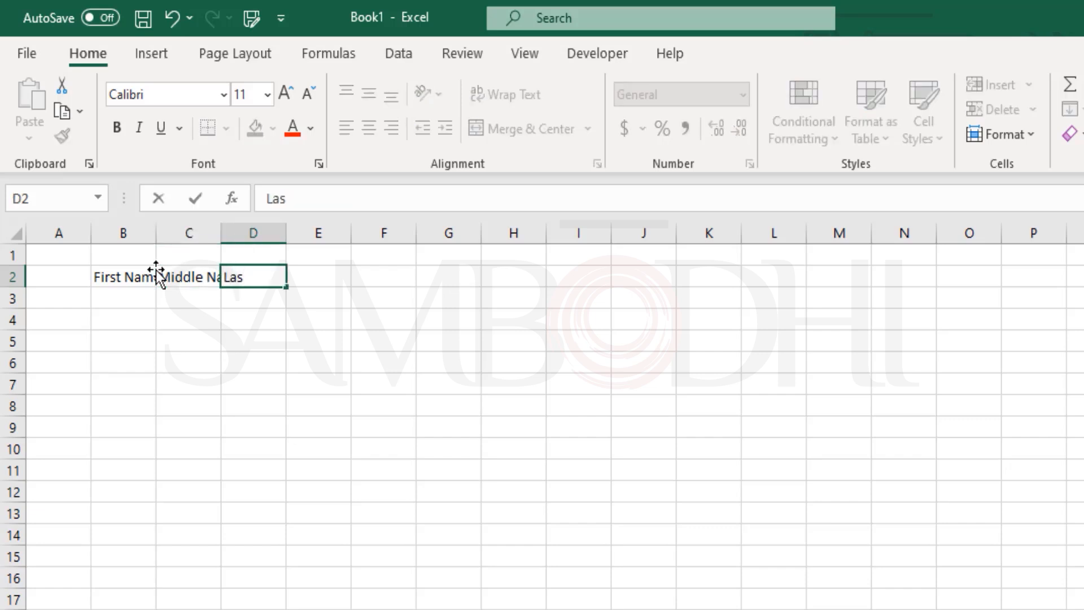
text(t Name)
key(Return)
drag(126, 233, 271, 230)
double_click(221, 232)
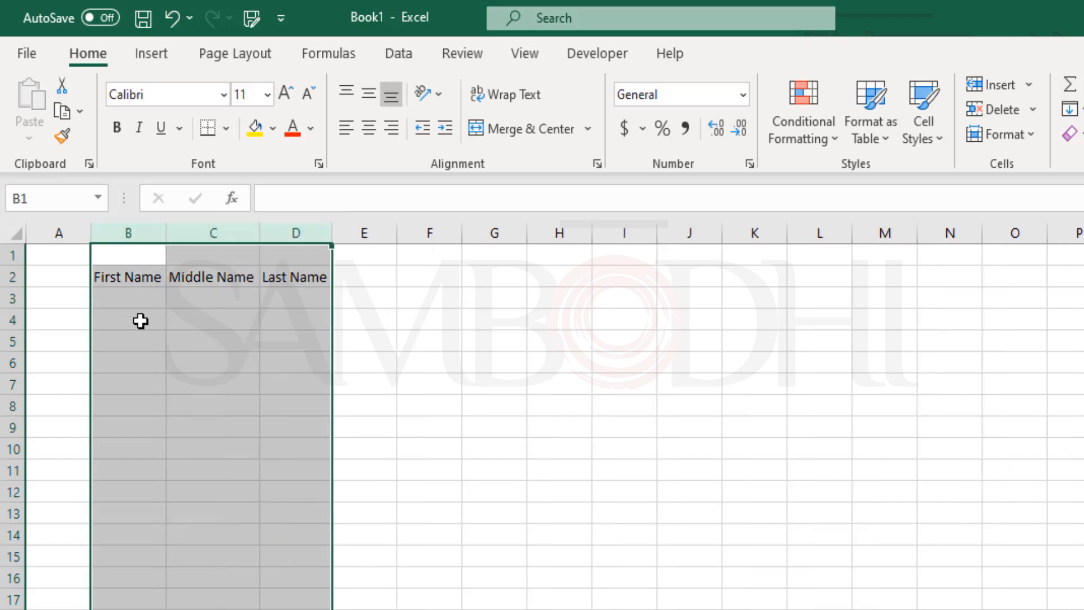
Fill B3:D3 with the first sample person's first, middle and last names, correcting the spelling of the middle name.
click(122, 286)
click(155, 295)
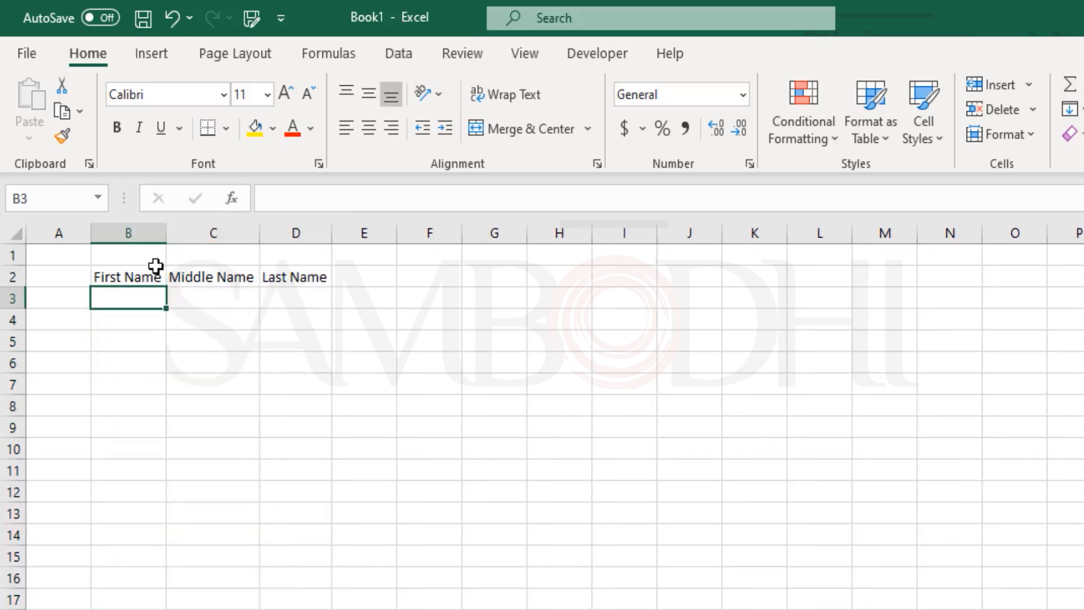
text(John)
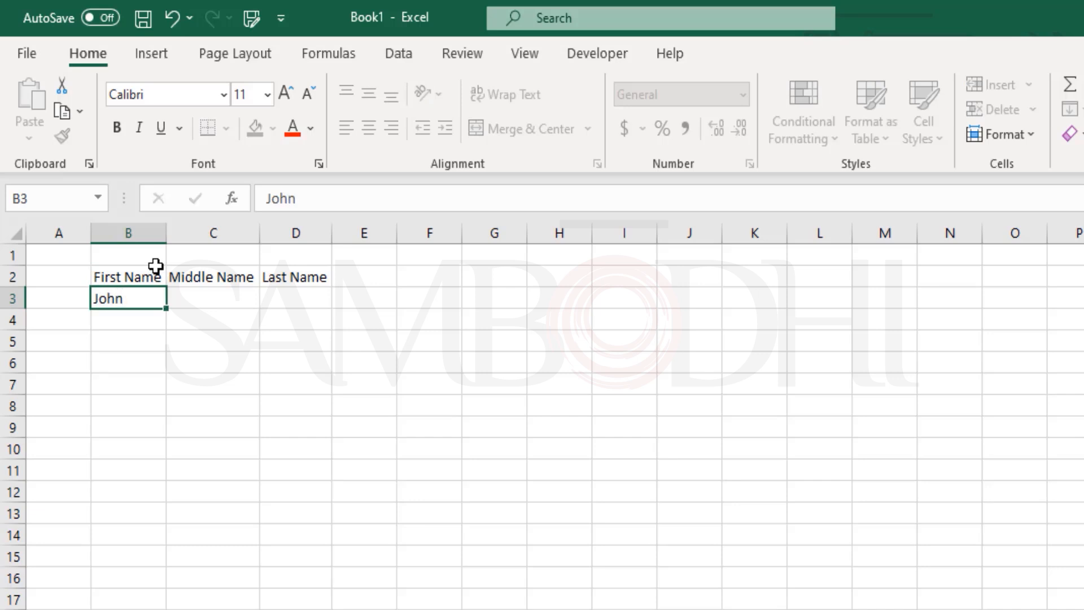
key(Tab)
text(Michaek)
key(Tab)
key(BackSpace)
key(Left)
key(F2)
key(BackSpace)
text(l)
key(Tab)
text(Smith)
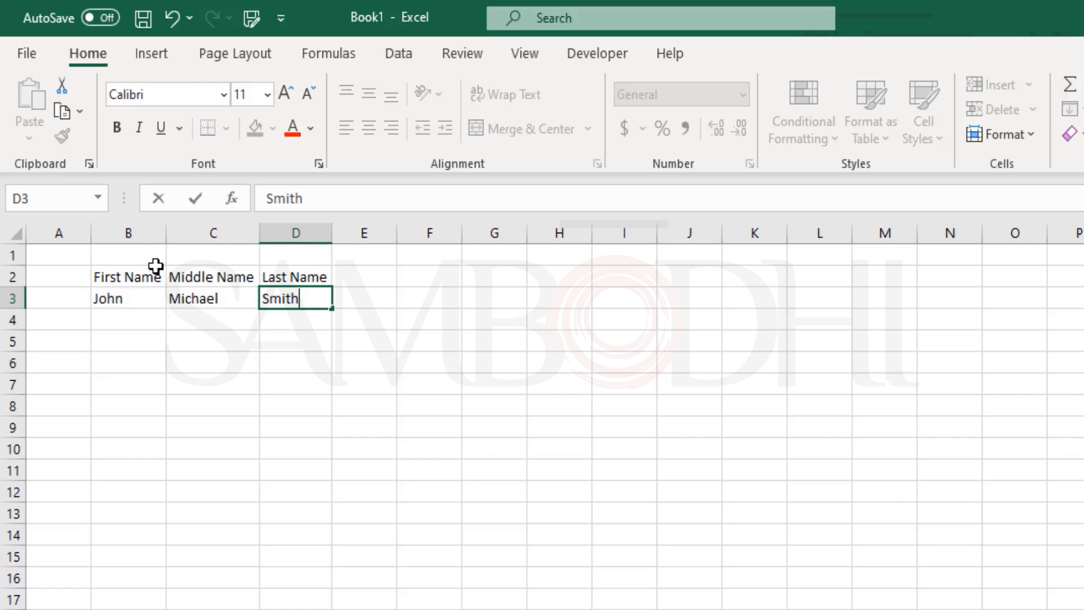
key(Return)
Enter the second sample person's first name in B4 and last name in D4, leaving the middle name blank.
key(Left)
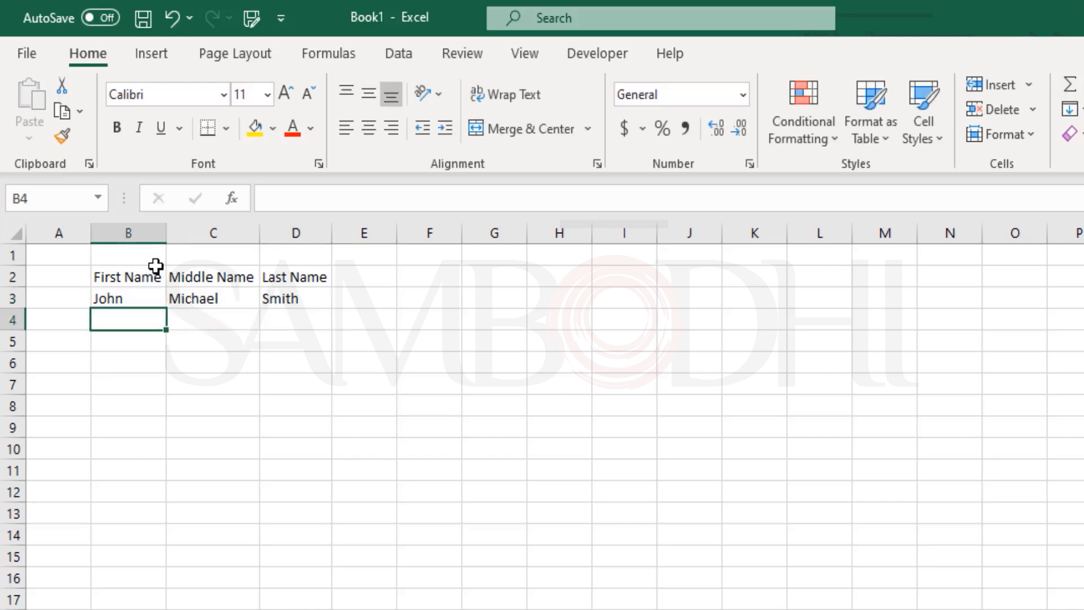
text(Tony)
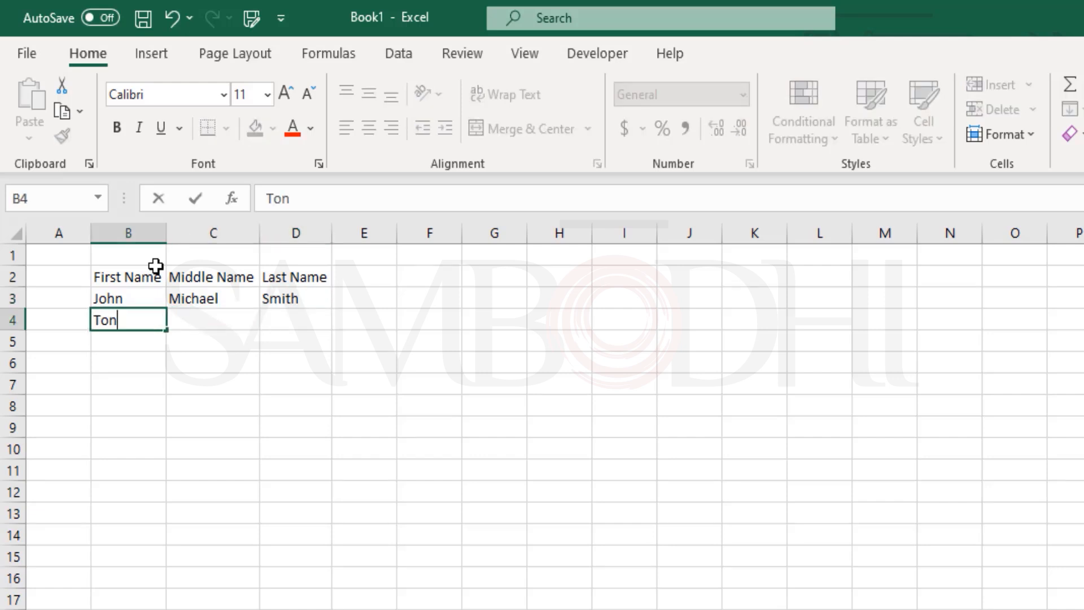
key(Tab)
key(Tab)
text(McGill)
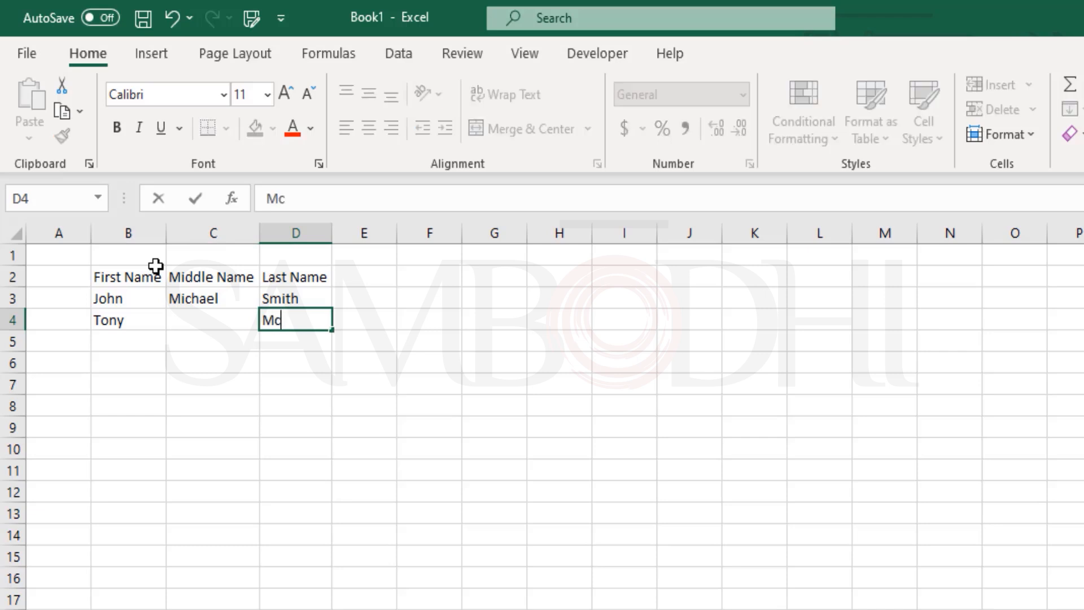
key(Tab)
Make the three name headers in B2:D2 bold.
key(Up)
key(Up)
key(Left)
key(shift+Left)
key(shift+Left)
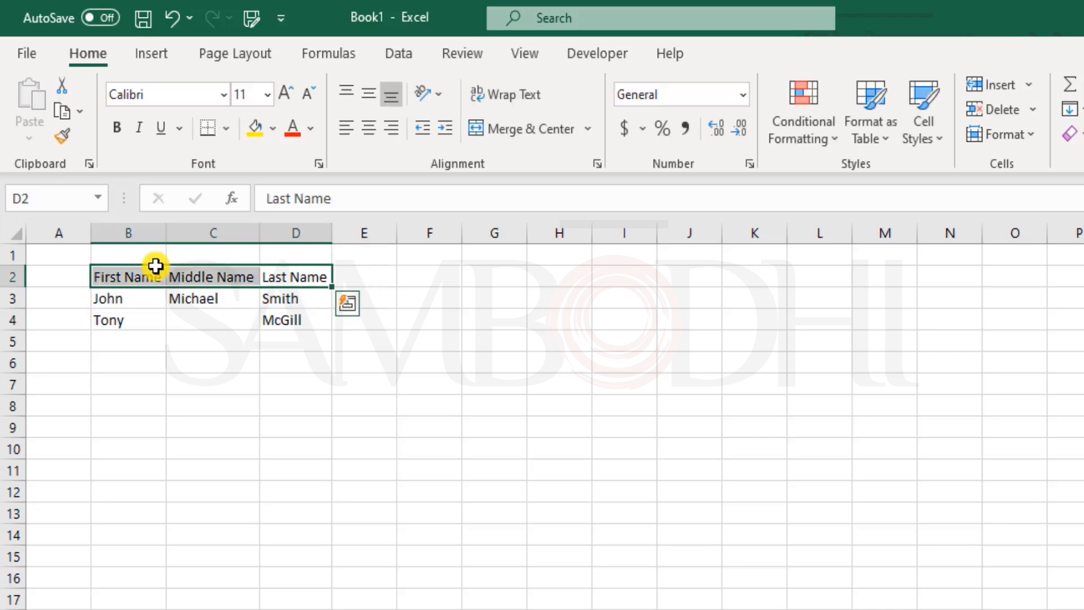
key(ctrl+b)
Add a bold Full Name header in F2 and refit the column widths to the bold headers.
key(Right)
key(Right)
key(Right)
key(Left)
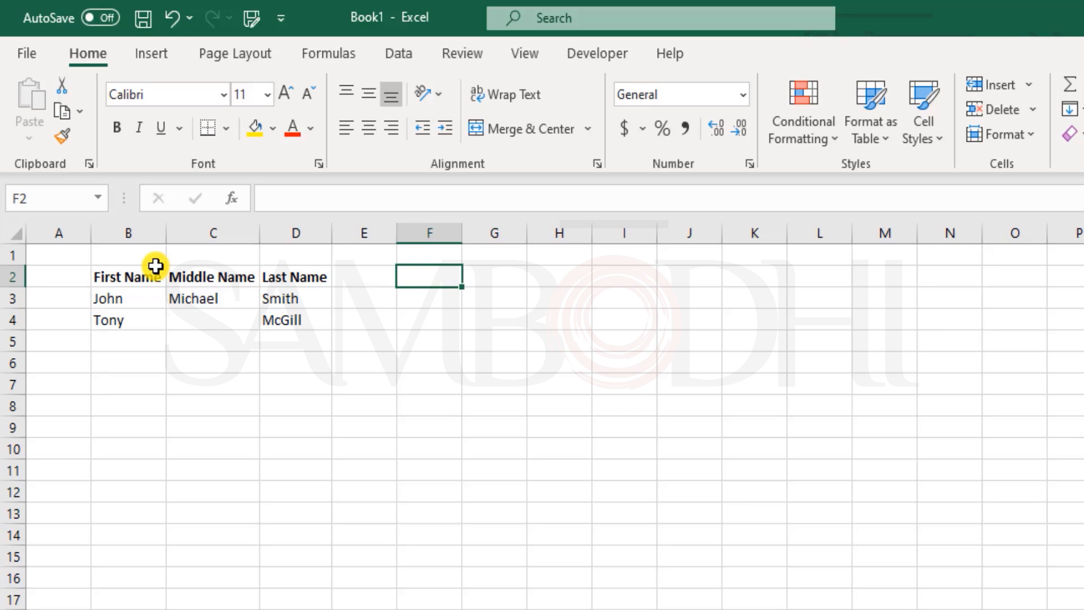
key(Down)
key(Up)
text(Full Name)
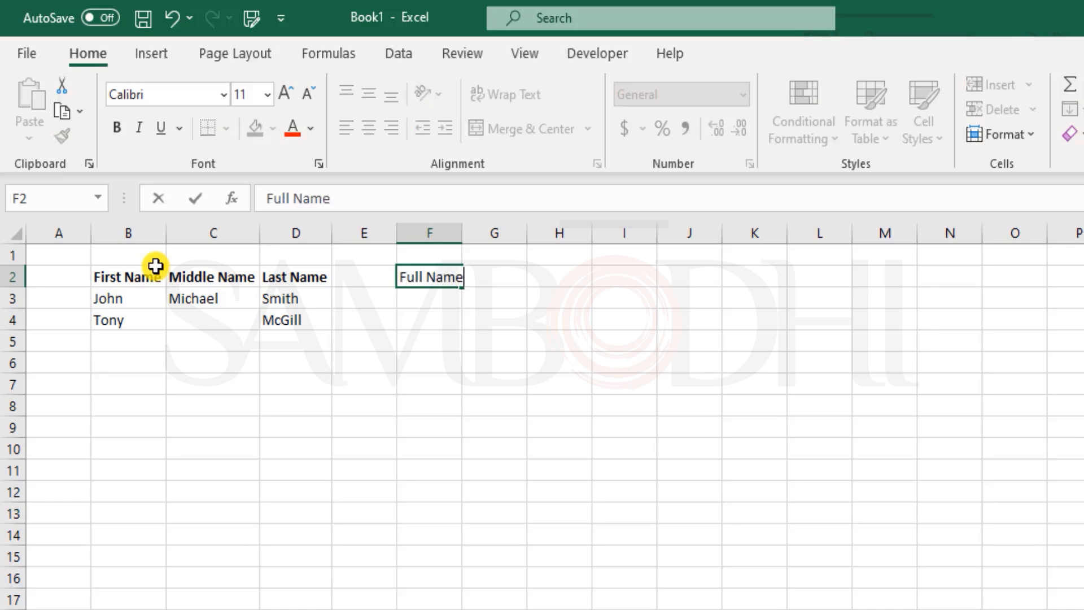
key(Return)
key(Up)
key(ctrl+b)
drag(146, 233, 315, 234)
double_click(261, 234)
Join the first person's three name cells in F3 with the formula =B3&C3&D3.
click(431, 297)
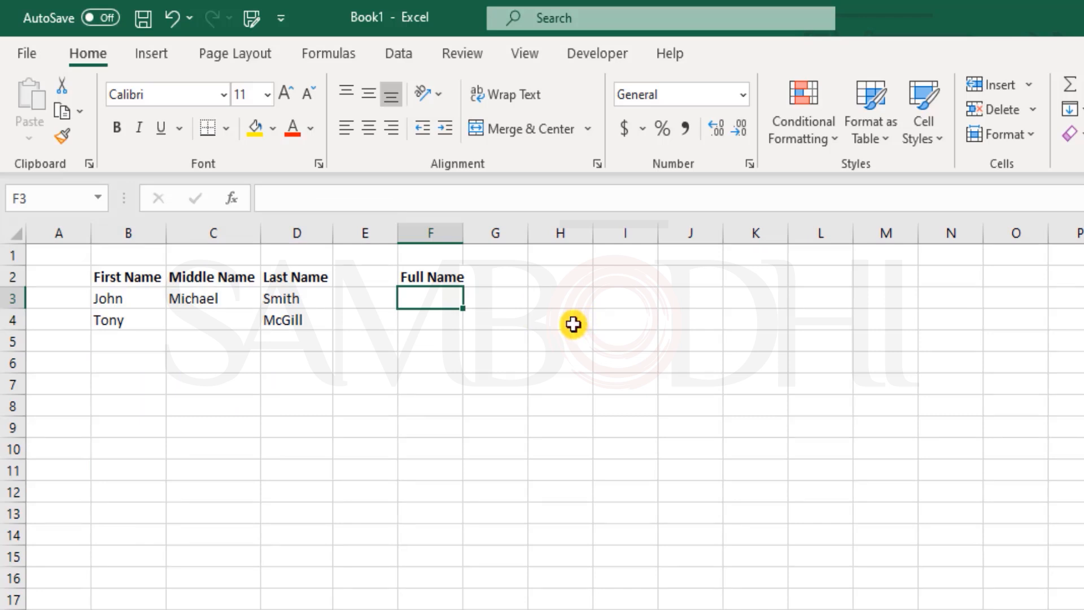
text(=)
key(Left)
key(Left)
key(Left)
key(Left)
text(+)
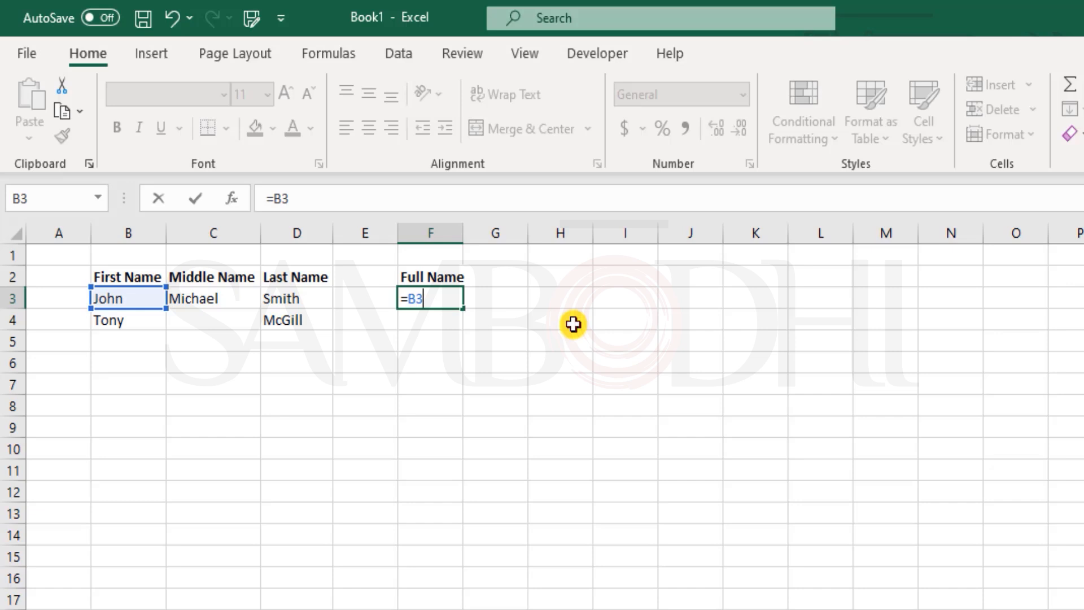
text(&)
click(214, 299)
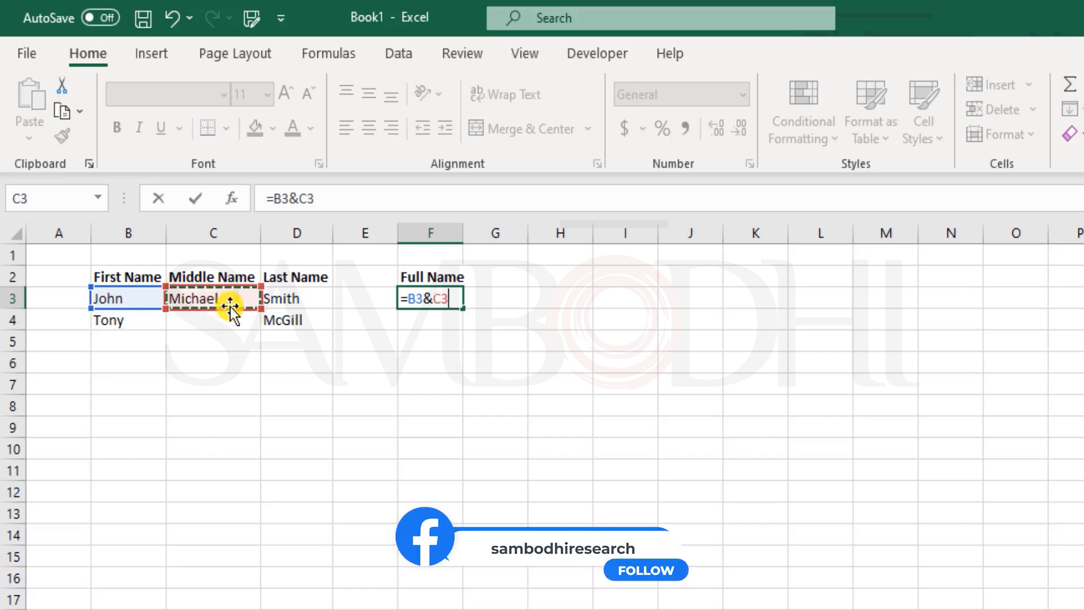
text(&)
click(297, 299)
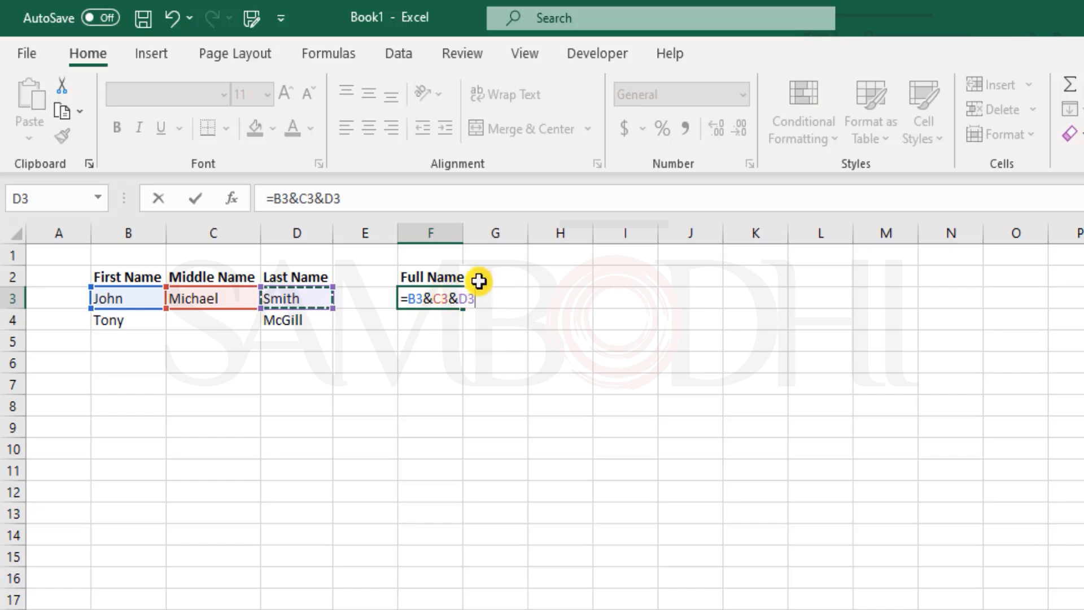
key(Return)
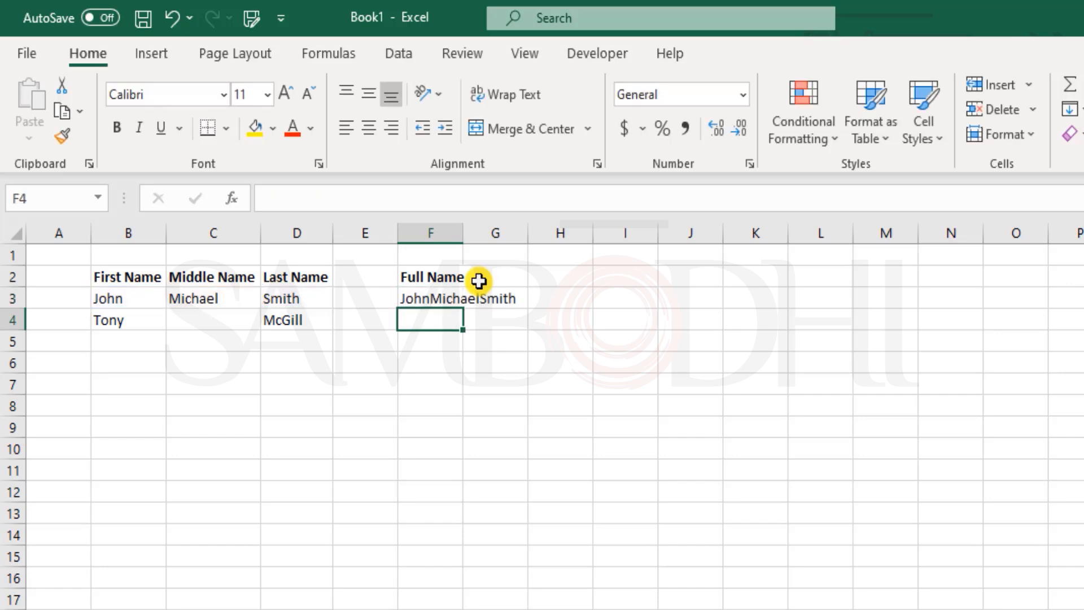
Join the second person's name cells in F4 with the formula =B4&C4&D4.
text(=)
key(Left)
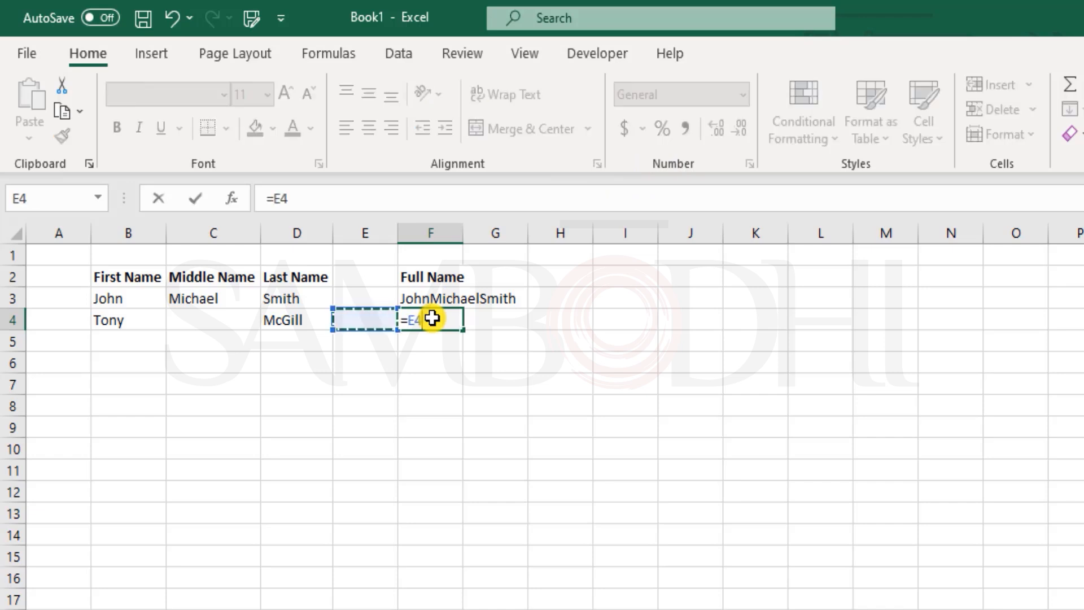
key(Left)
key(Left)
key(Left)
text(&)
key(Left)
key(Left)
key(Left)
text(&)
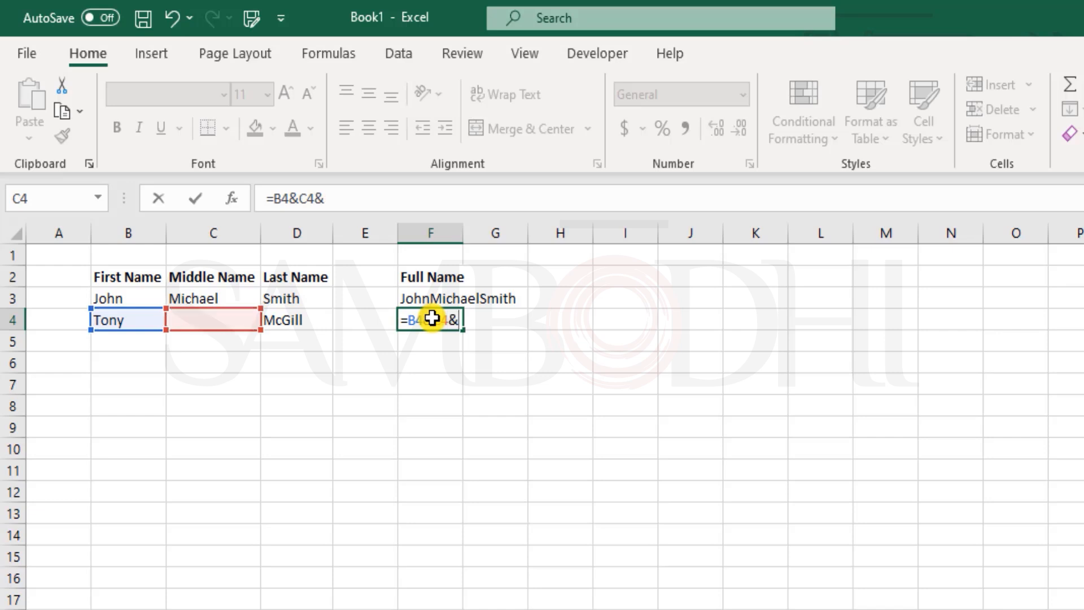
key(Left)
key(Left)
key(Return)
click(430, 319)
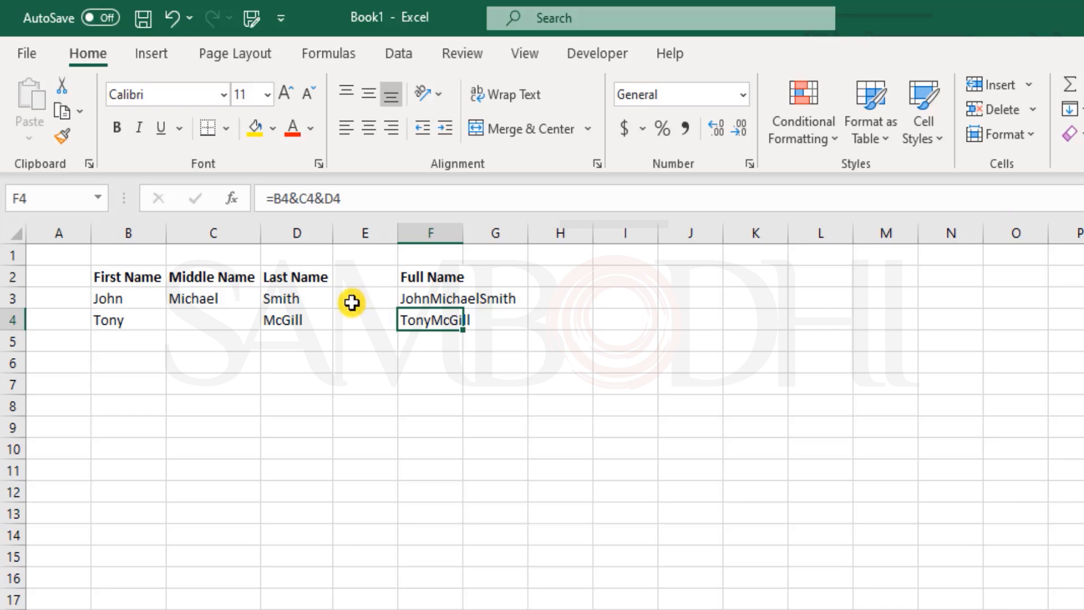
Try a middle initial for the second person in C4, then undo the entry.
click(223, 324)
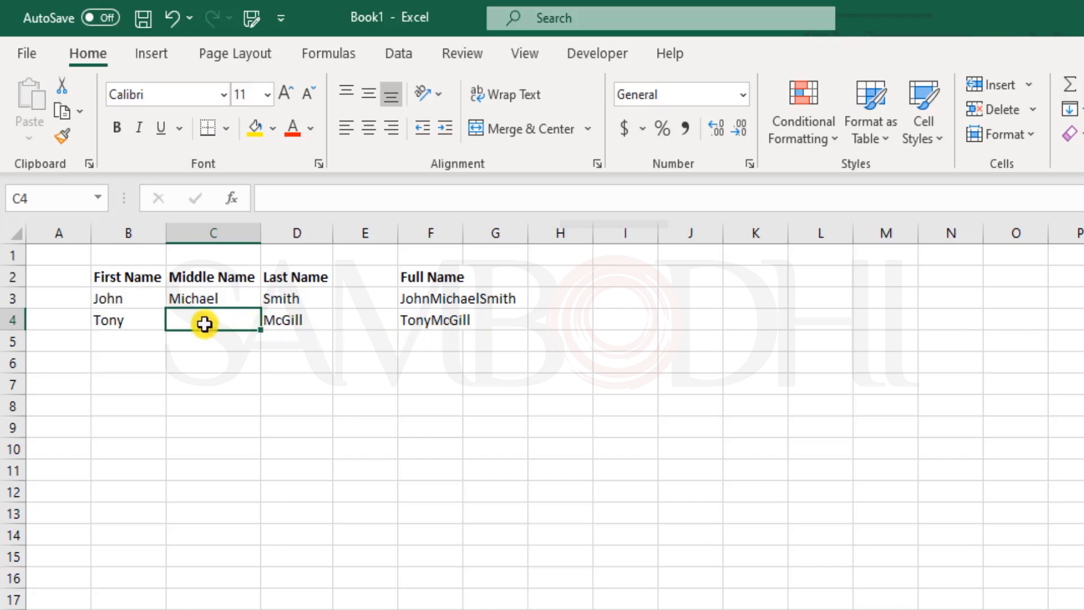
text(K.)
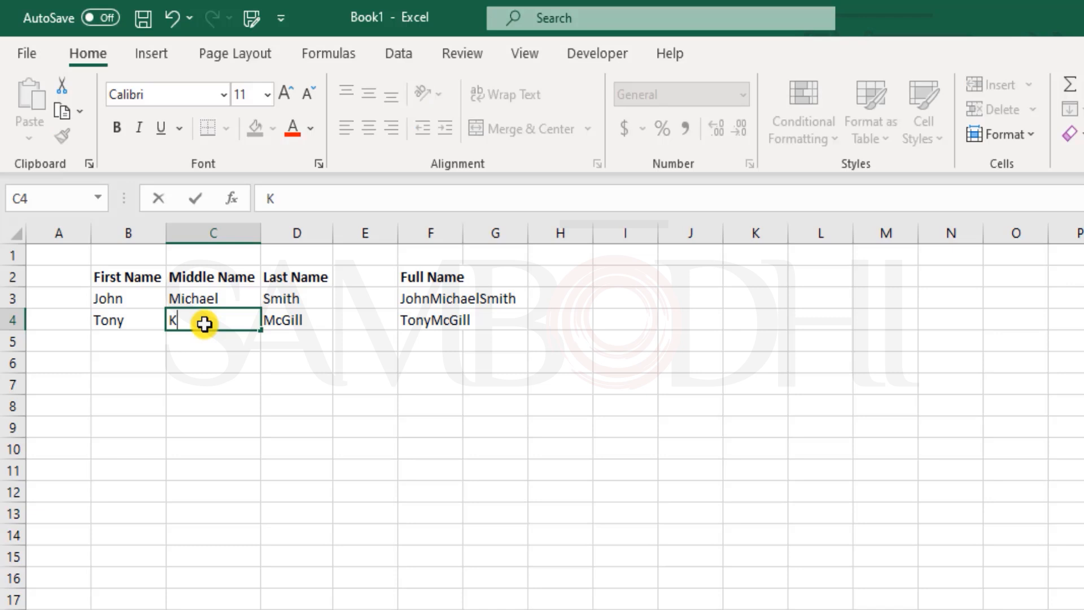
key(Return)
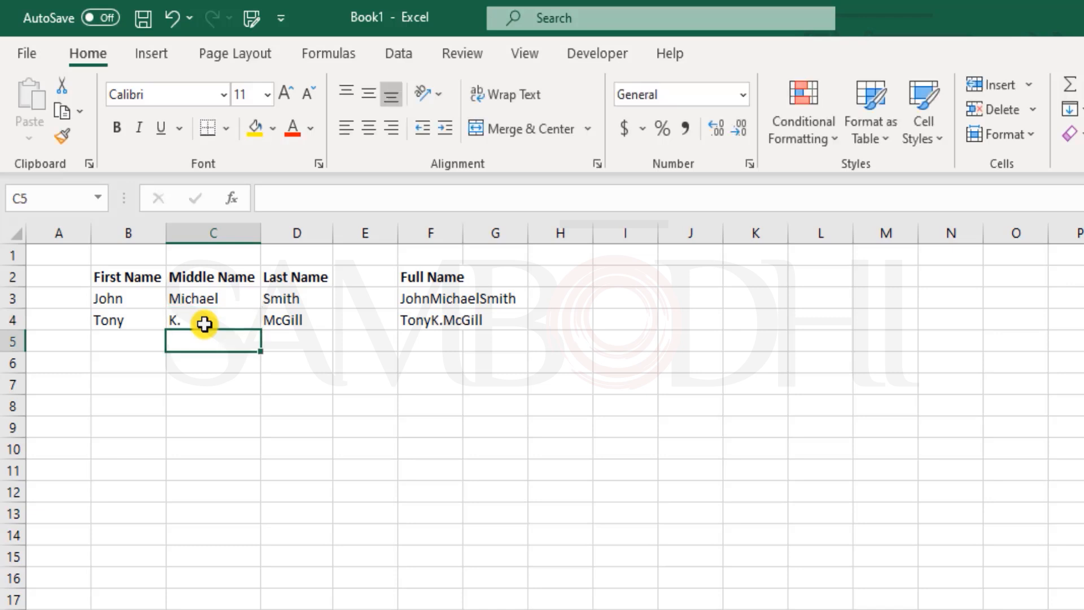
key(ctrl+z)
Insert a quoted space between the first and middle names in F3, making the formula =B3&" "&C3&D3.
key(Right)
key(Right)
key(Right)
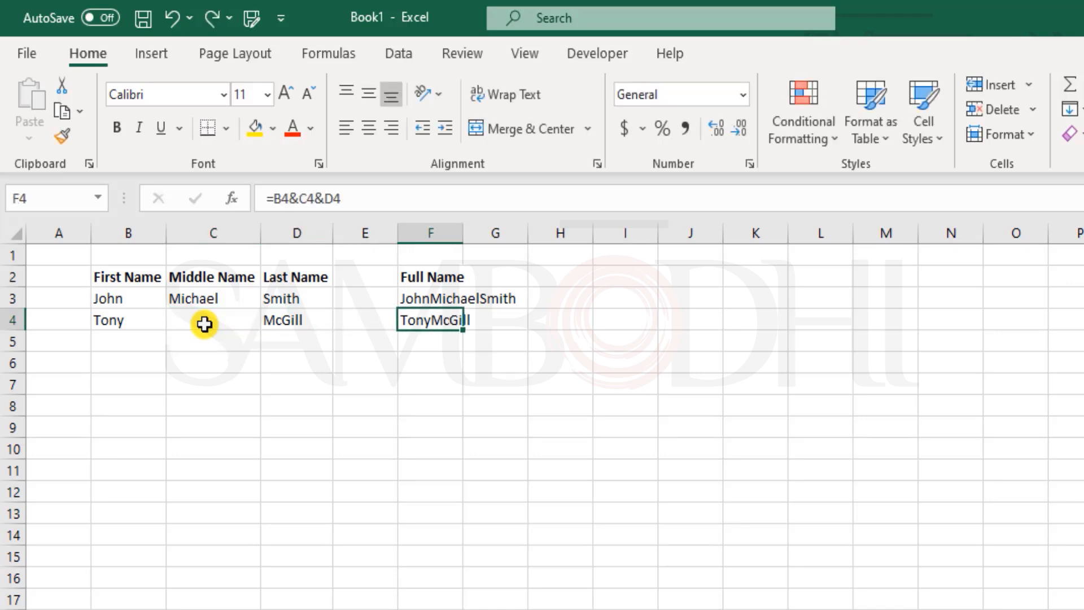
key(Up)
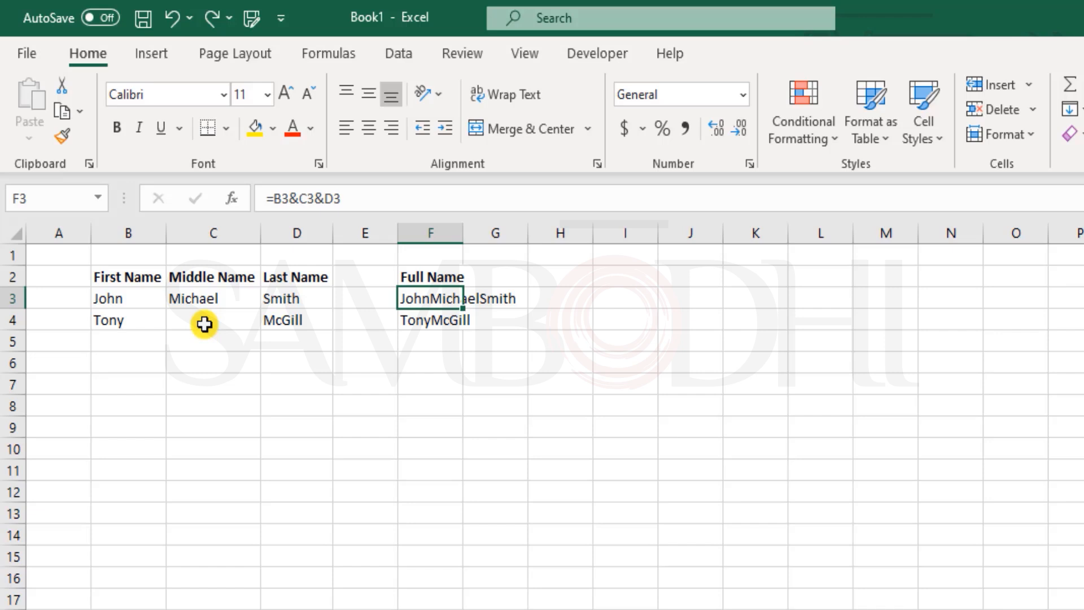
double_click(433, 298)
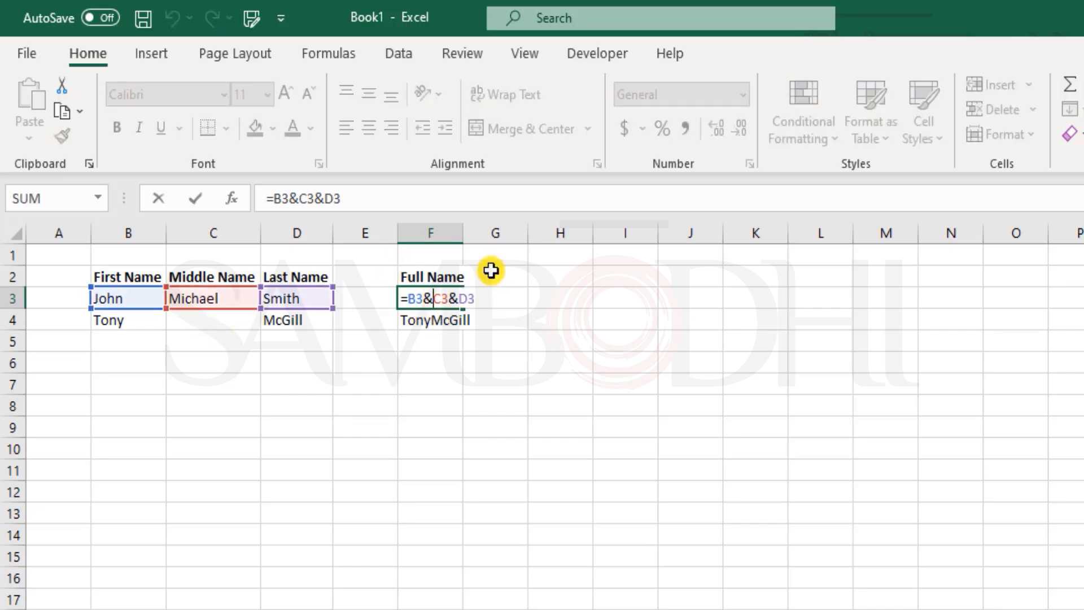
text(" ")
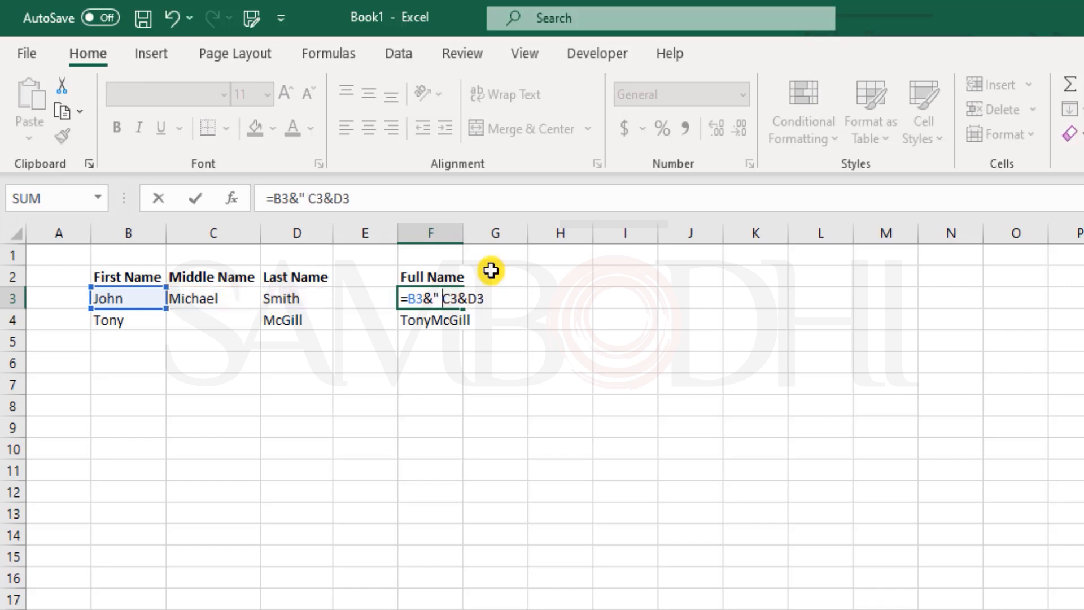
text(&)
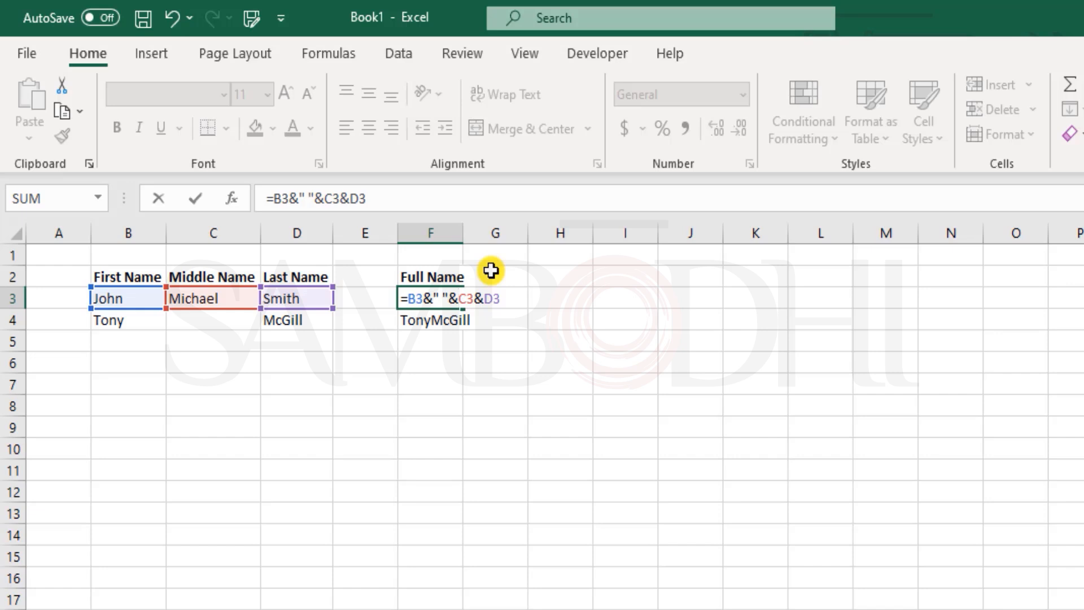
Examine the cell references, ampersands and quoted space in the F3 formula part by part.
key(Left)
key(Left)
key(Left)
key(Left)
key(Left)
key(Left)
key(Right)
key(shift+Left)
key(shift+Left)
key(Right)
key(shift+Right)
key(Right)
key(shift+Right)
key(shift+Right)
key(shift+Right)
key(Left)
key(Left)
key(Left)
key(Left)
key(Right)
key(shift+Right)
key(shift+Right)
key(shift+Right)
key(shift+Right)
key(shift+Right)
key(shift+Right)
key(Right)
key(shift+Right)
key(shift+Right)
key(shift+Right)
Insert a quoted space before D3 in the F3 formula and try to enter it as =B3&" "&C3&" "D3.
key(Left)
key(shift+Left)
key(Right)
text(")
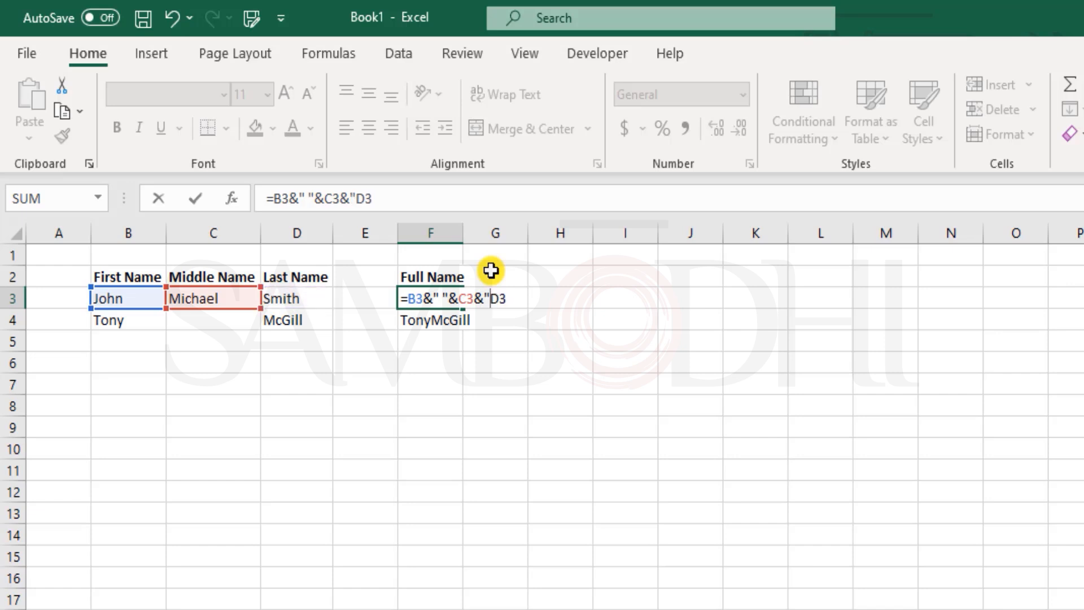
text( ")
key(Left)
key(Right)
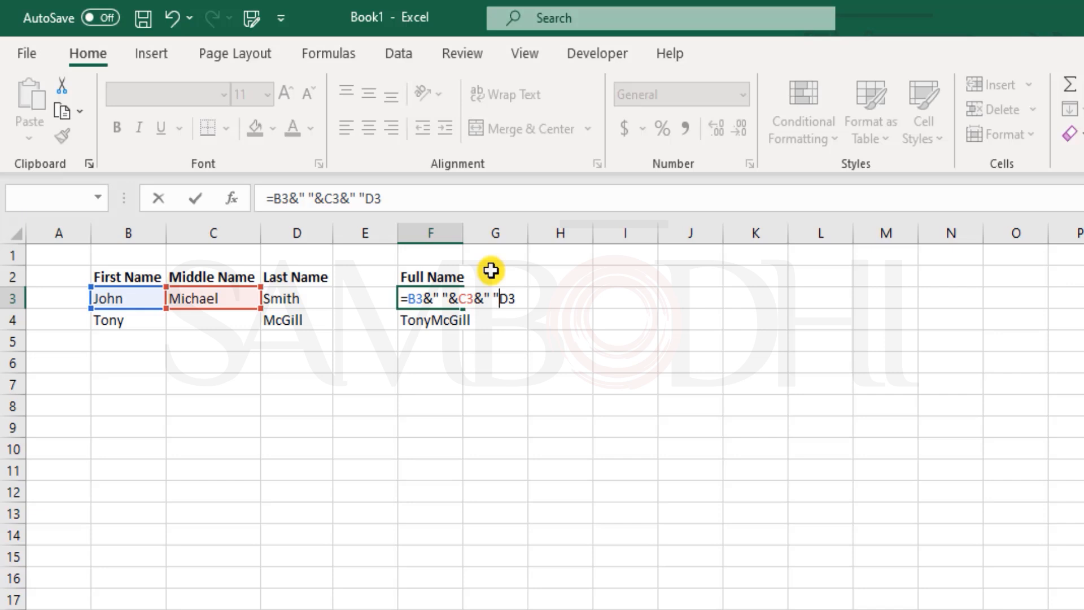
key(Return)
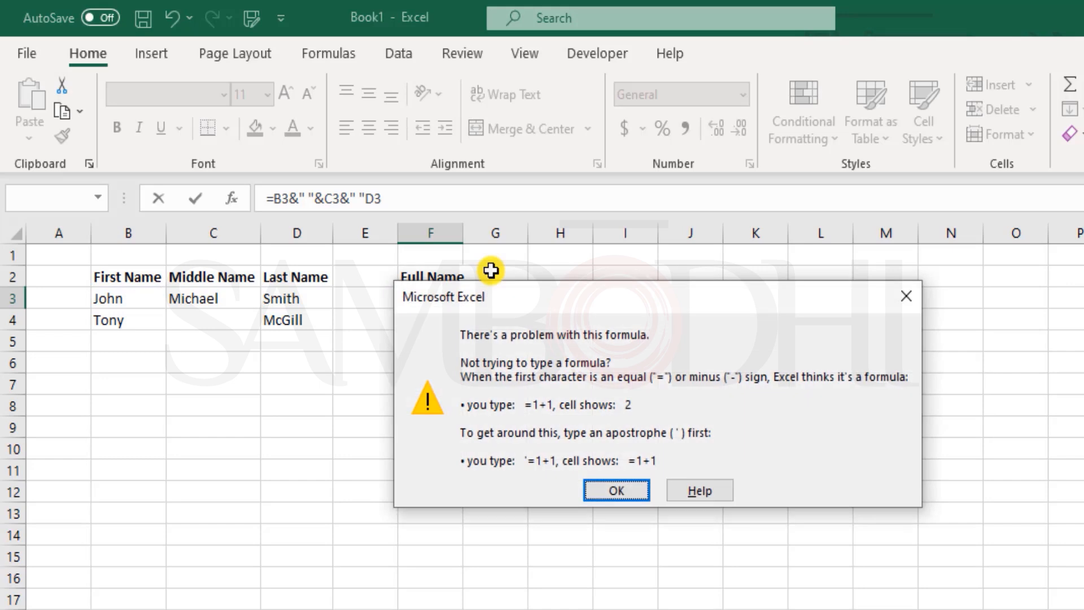
key(Return)
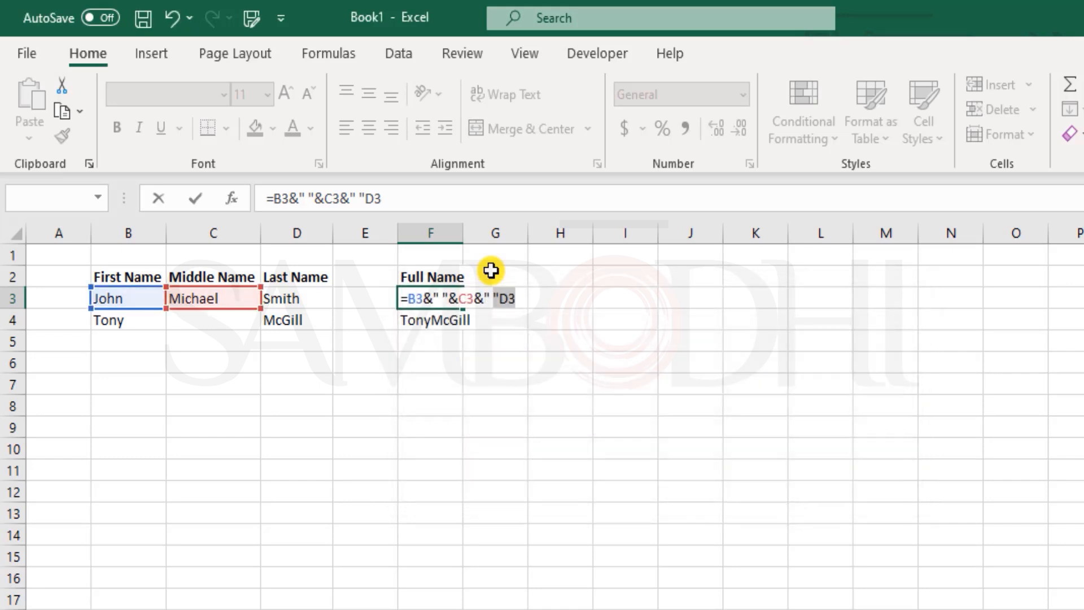
Add the missing ampersand before D3 so the F3 formula is =B3&" "&C3&" "&D3.
key(Right)
key(Left)
key(Left)
text(&)
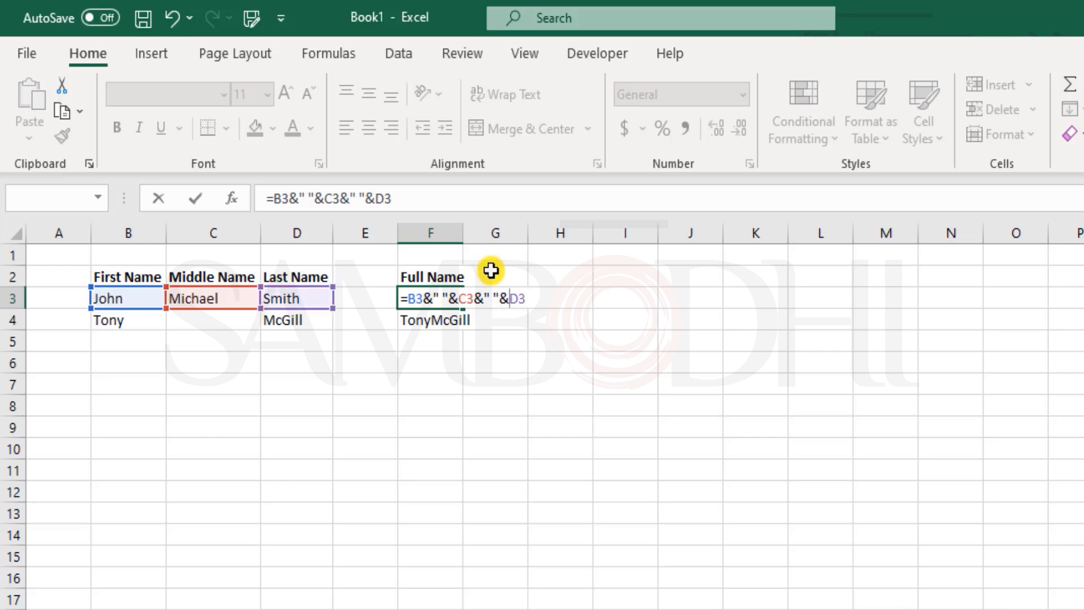
key(Return)
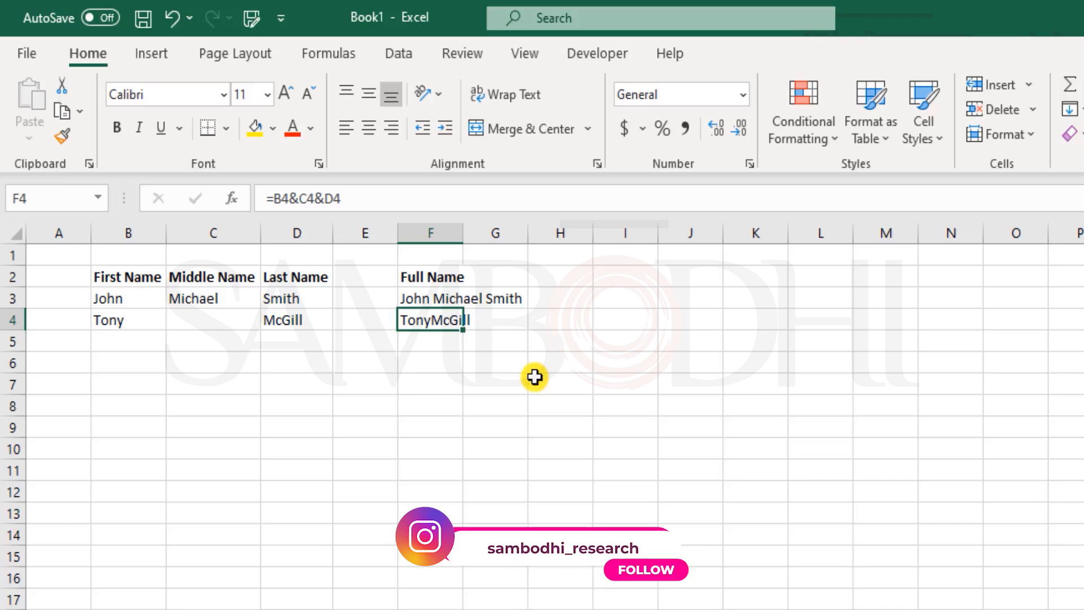
Add quoted spaces between the name references in F4, making the formula =B4&" "&C4&" "&D4.
key(F2)
key(Left)
key(Left)
key(Left)
key(Left)
text("")
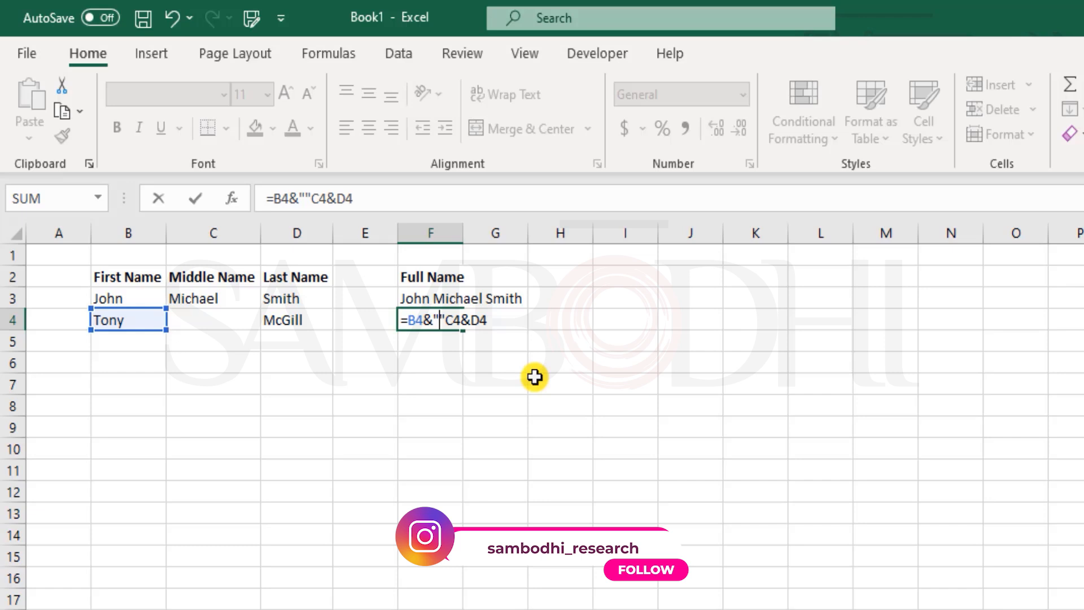
text(&)
key(Right)
key(Right)
key(Right)
text(" ")
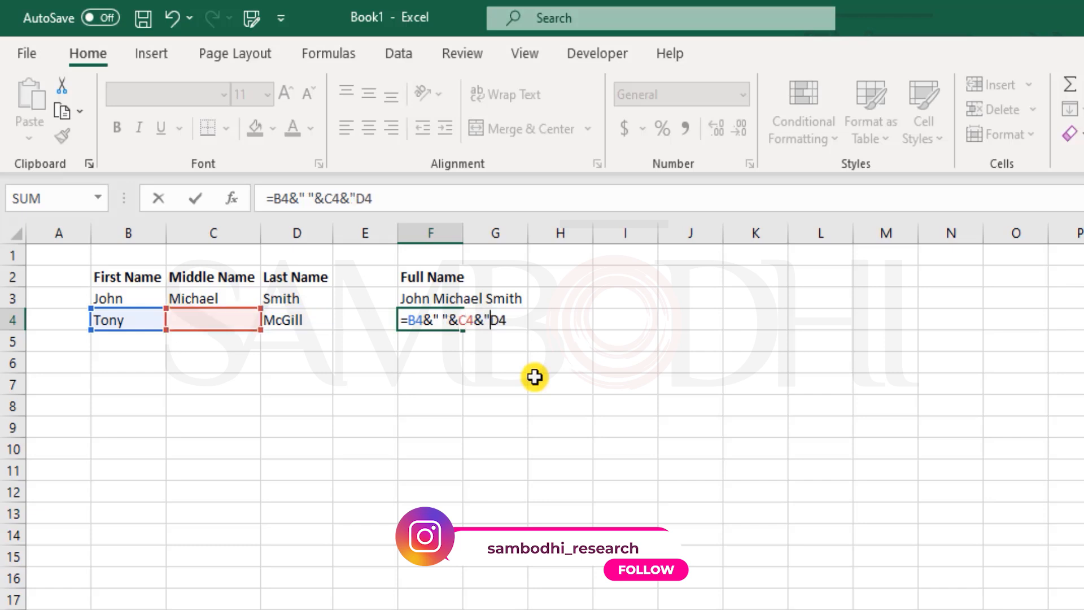
text(&)
key(Return)
key(Up)
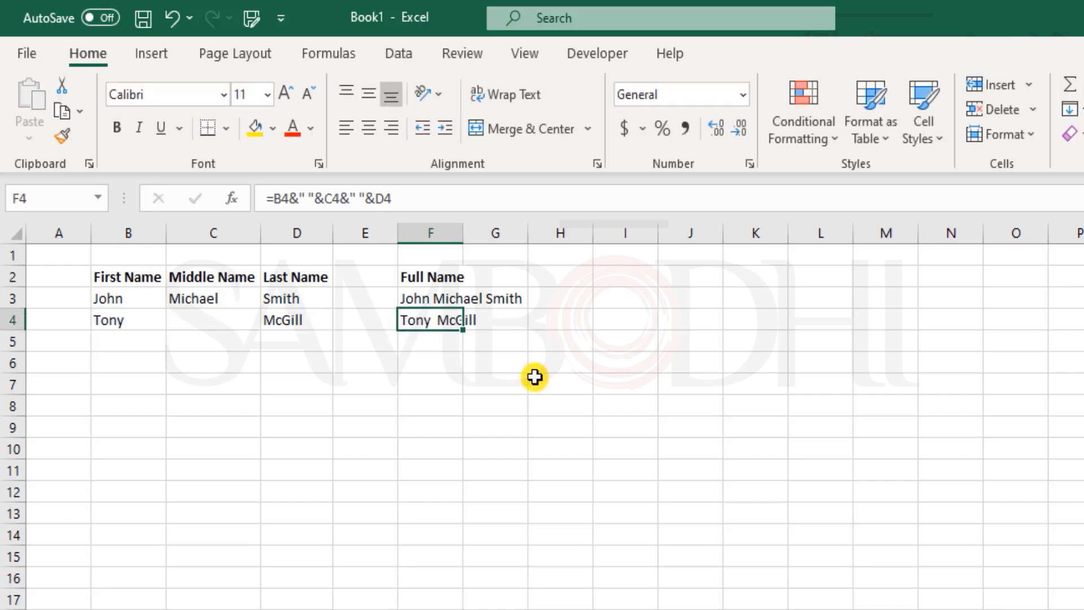
Compare the full names and formulas in F3 and F4 with the name cells they combine.
key(Left)
key(Right)
key(Up)
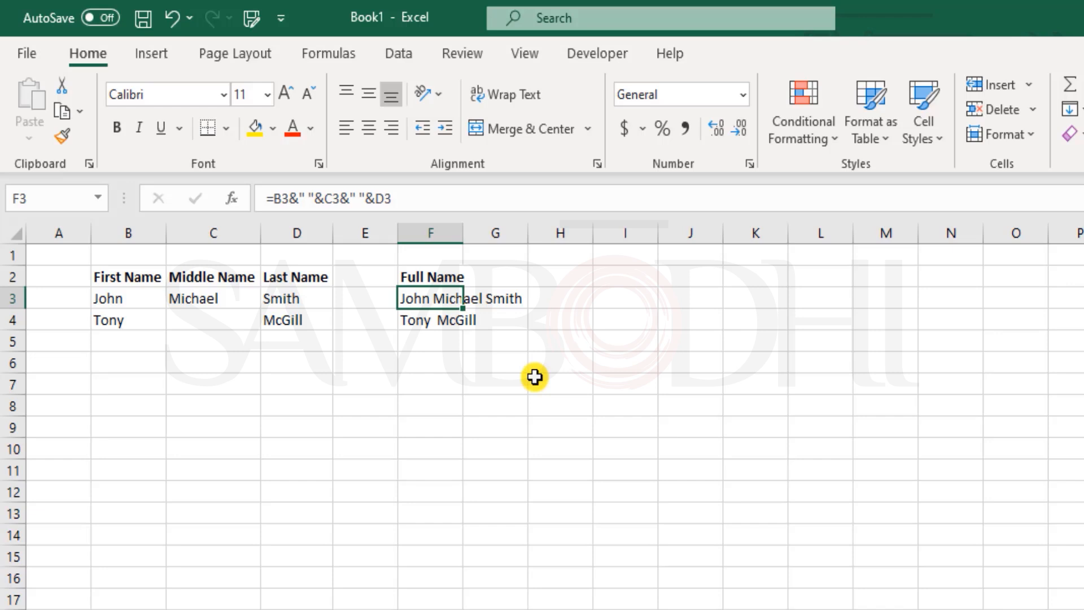
key(Down)
key(Left)
key(Left)
key(Left)
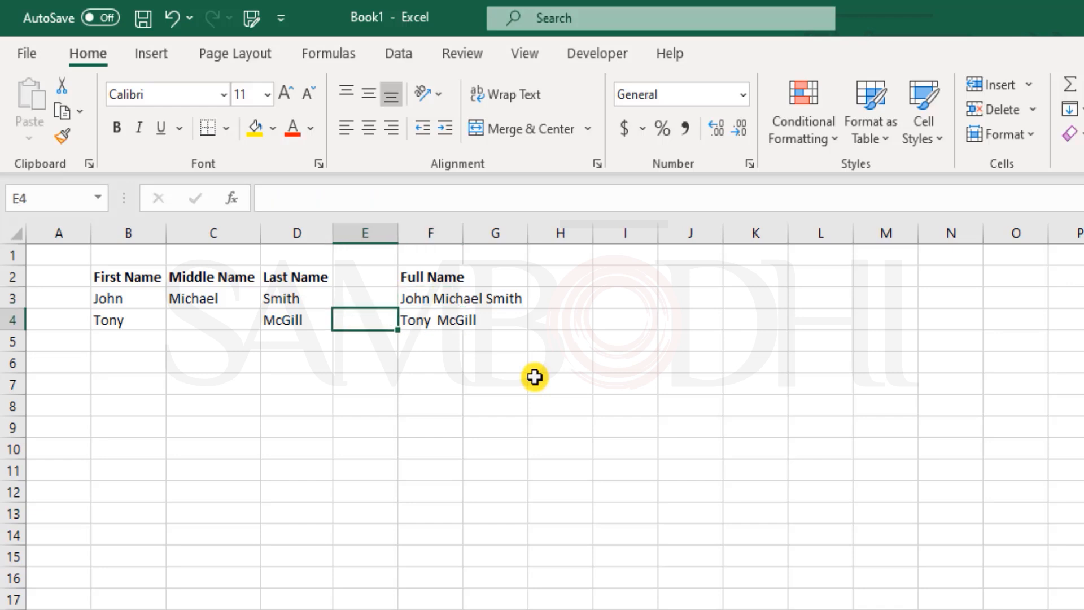
key(Right)
key(Right)
key(Right)
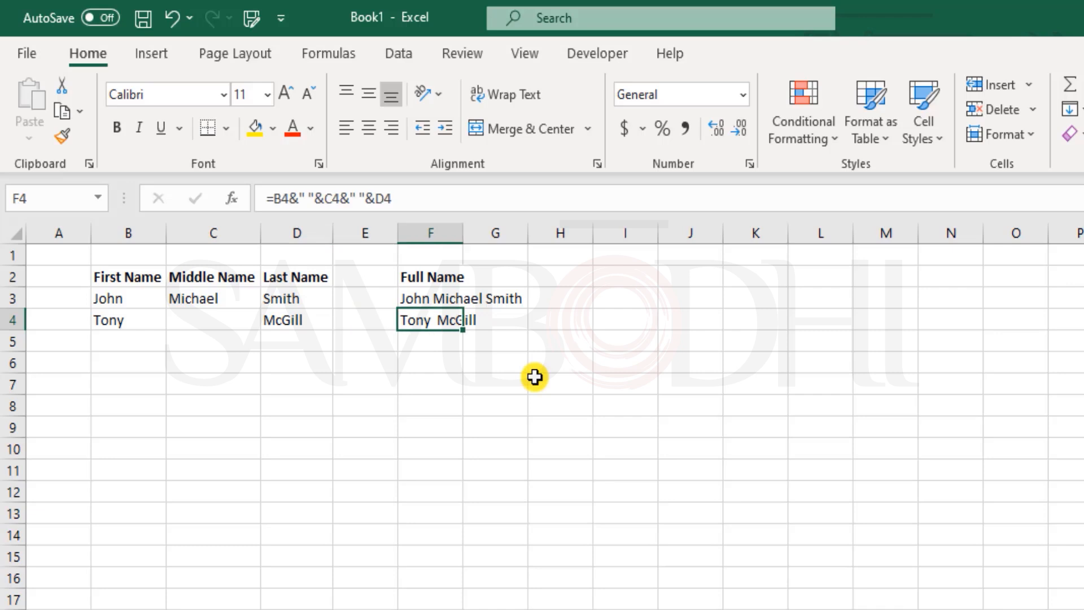
Examine the F4 formula part by part, checking the quoted spaces around the empty middle name reference C4.
key(F2)
key(Left)
key(Left)
key(Left)
key(Left)
key(Left)
key(Left)
key(Left)
key(Left)
key(Left)
key(Left)
key(Left)
key(Left)
key(Left)
key(Left)
key(Left)
key(Left)
key(Right)
key(Right)
key(Right)
key(Right)
key(Right)
key(Right)
key(Right)
key(Right)
key(Right)
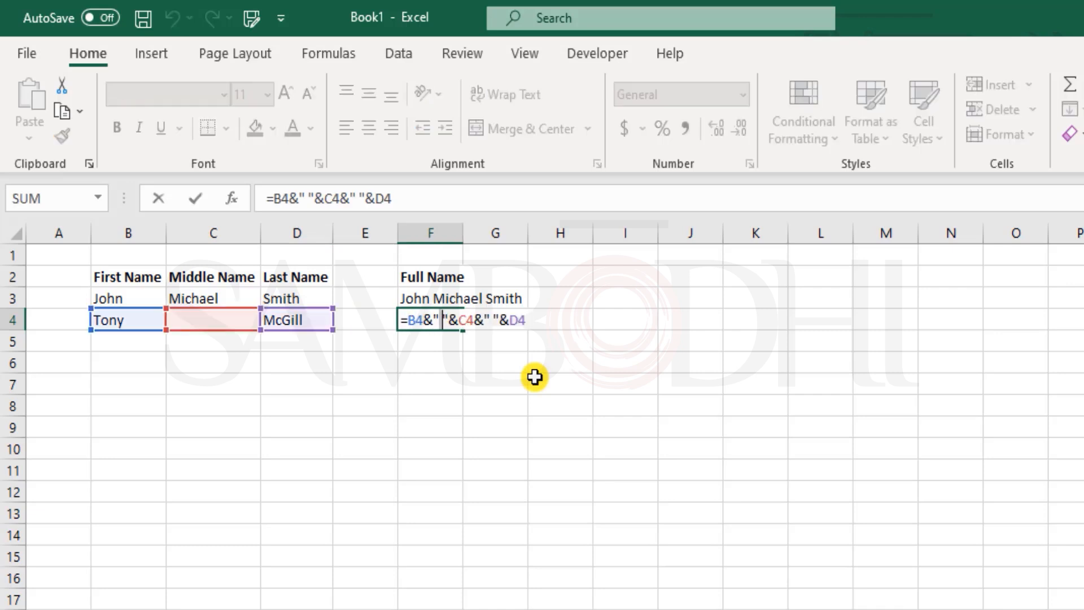
key(Right)
key(Right)
key(Right)
key(shift+Return)
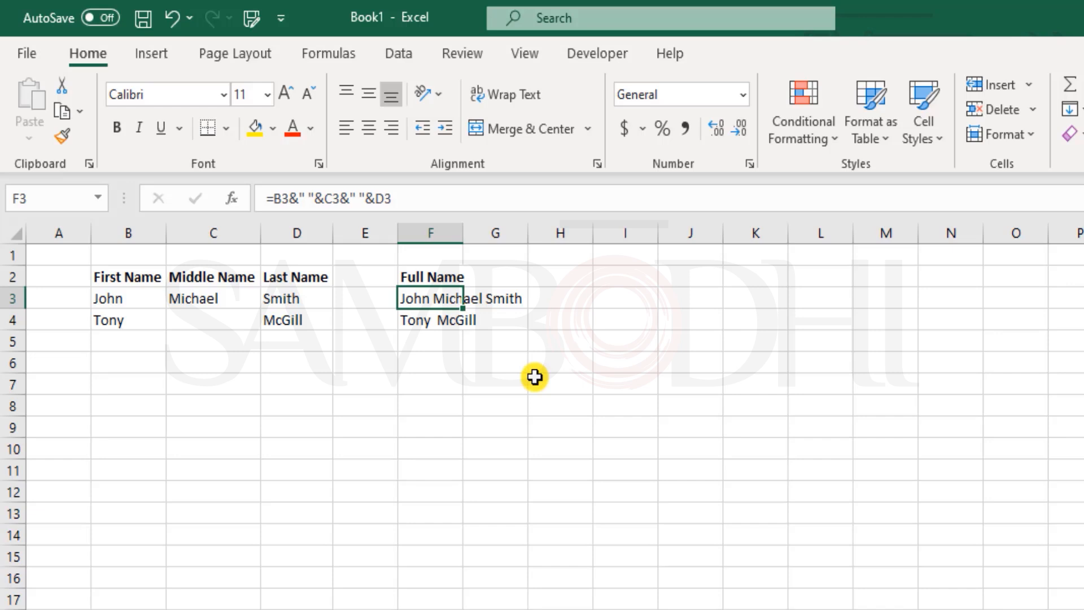
key(Down)
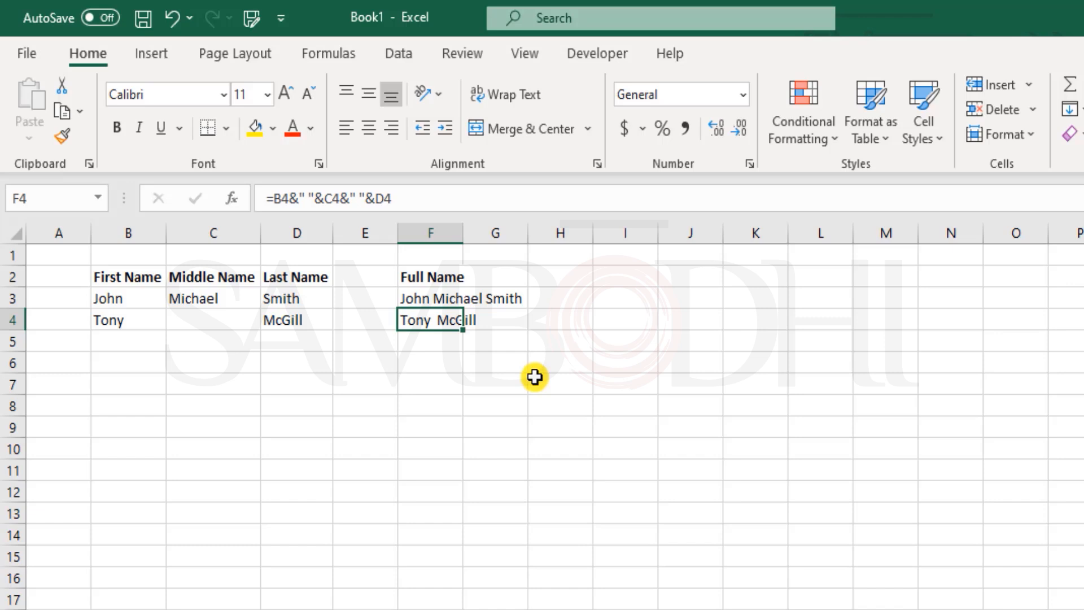
key(Up)
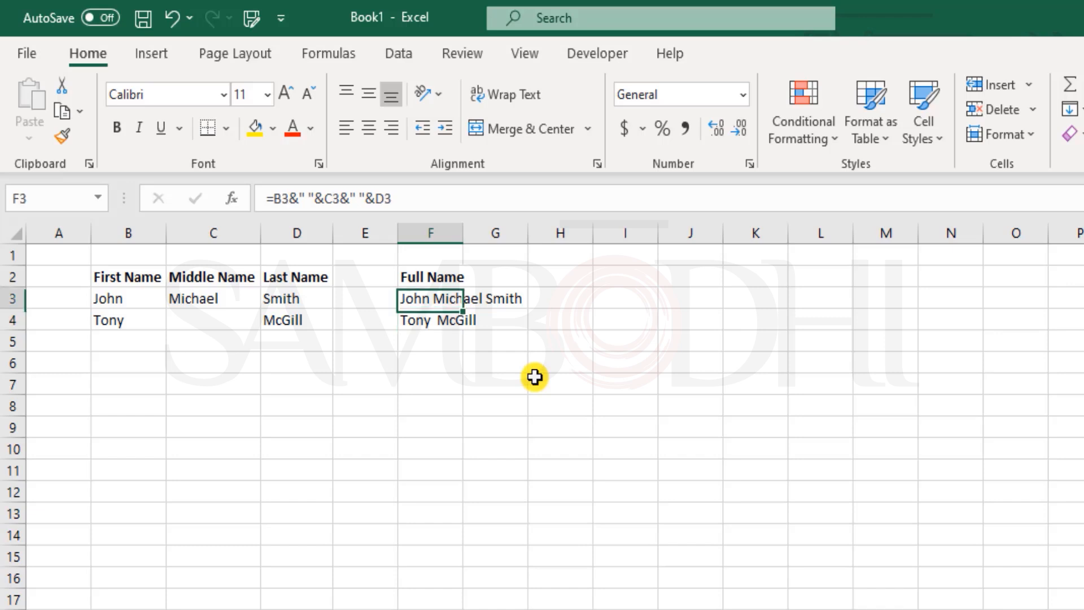
Start a formula in I3 with the CONCAT function rather than CONCATENATE.
key(Right)
key(Right)
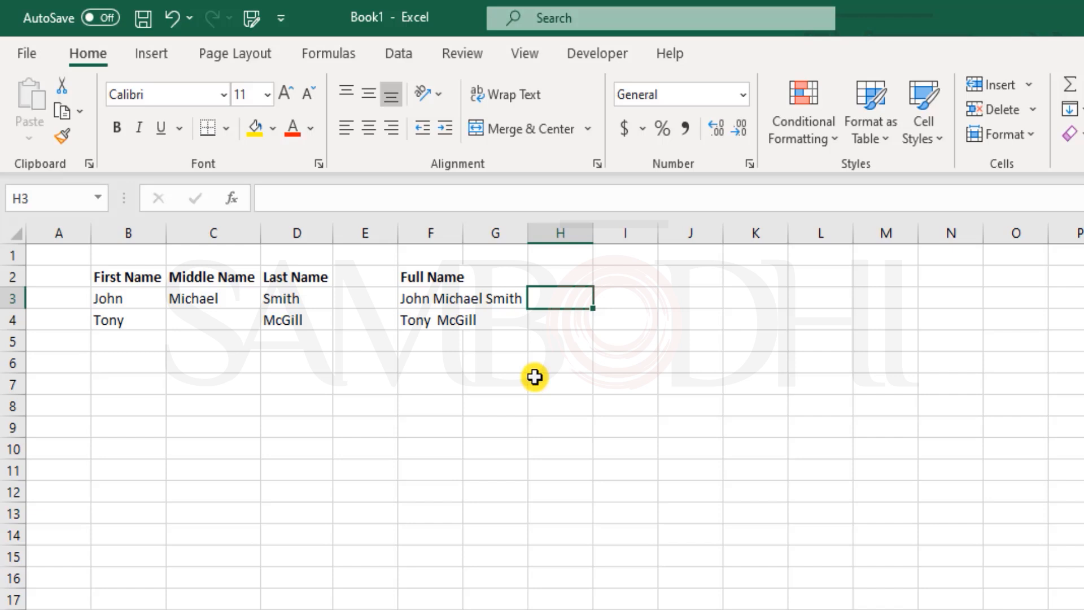
key(Right)
text(=)
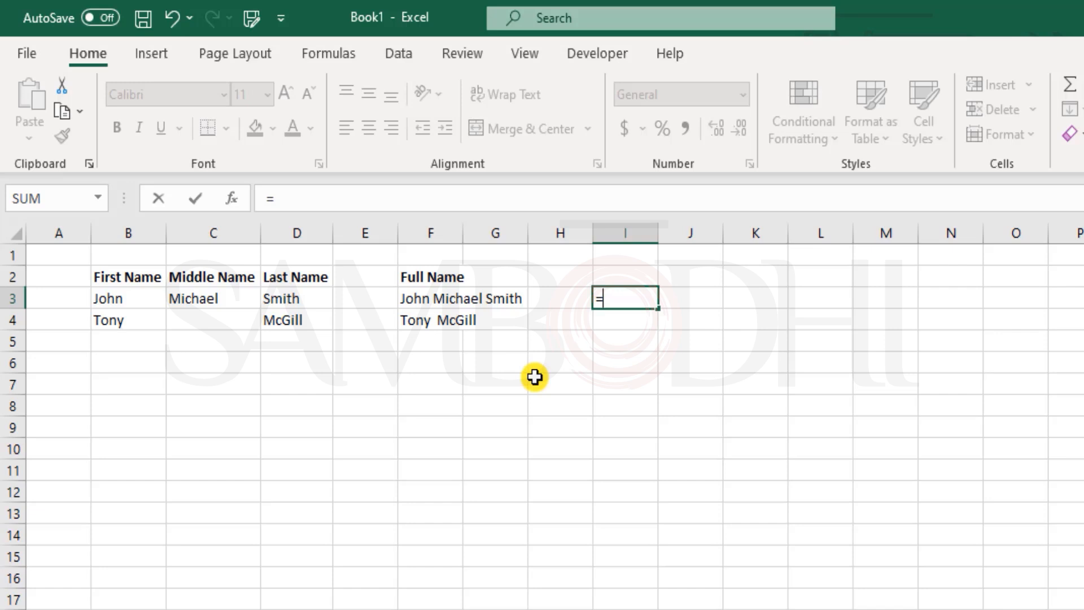
text(concat)
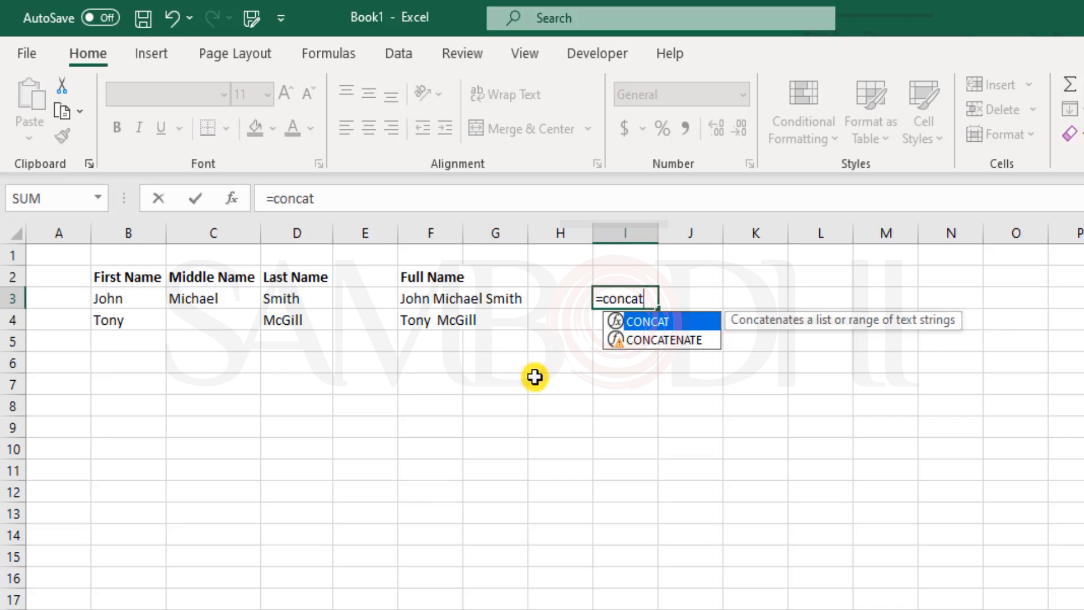
key(Down)
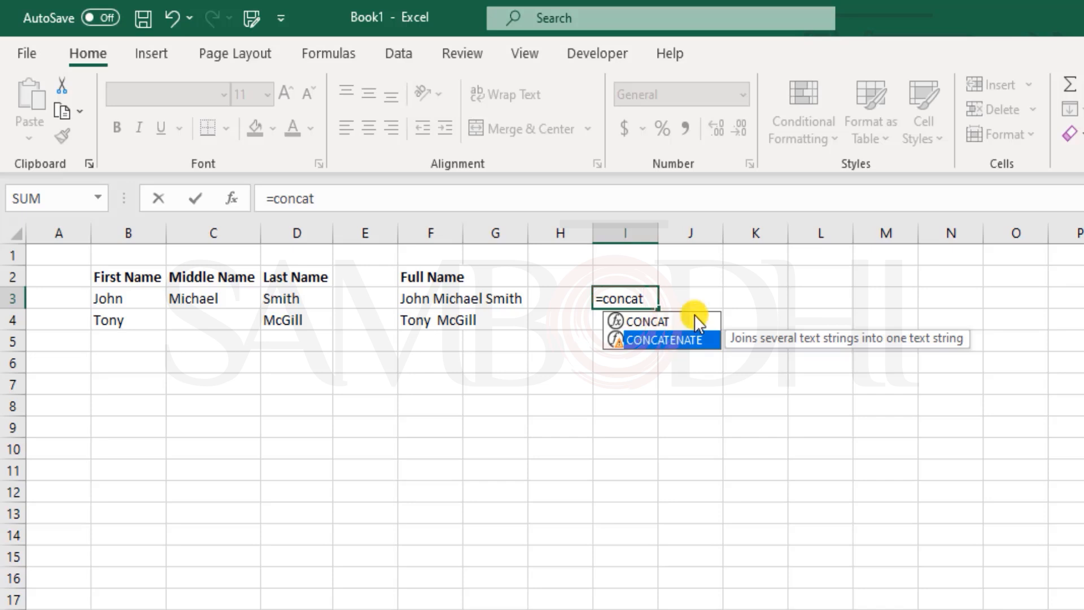
click(661, 321)
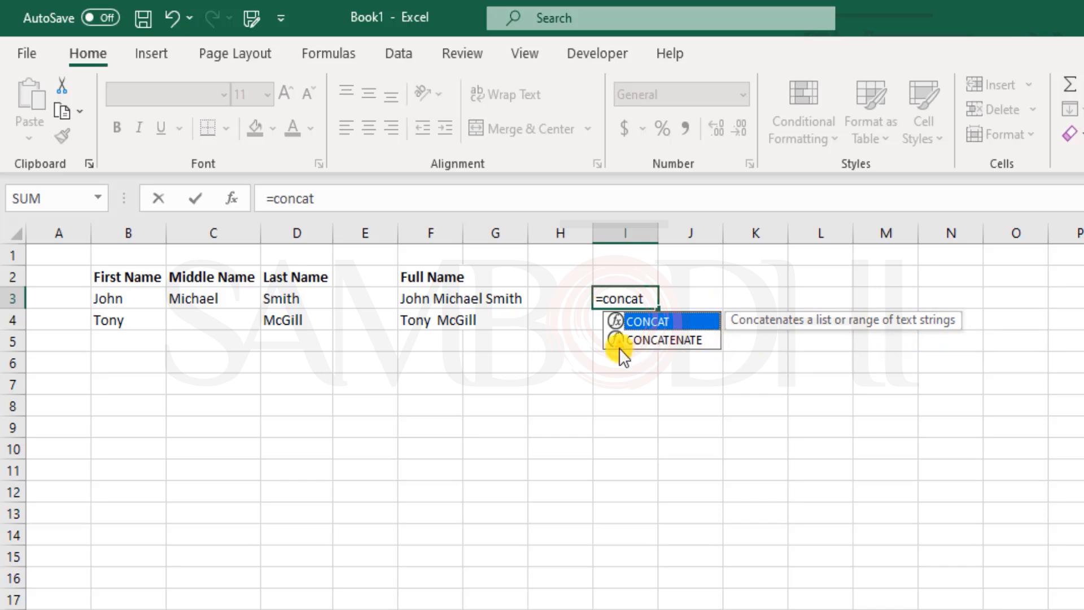
double_click(653, 320)
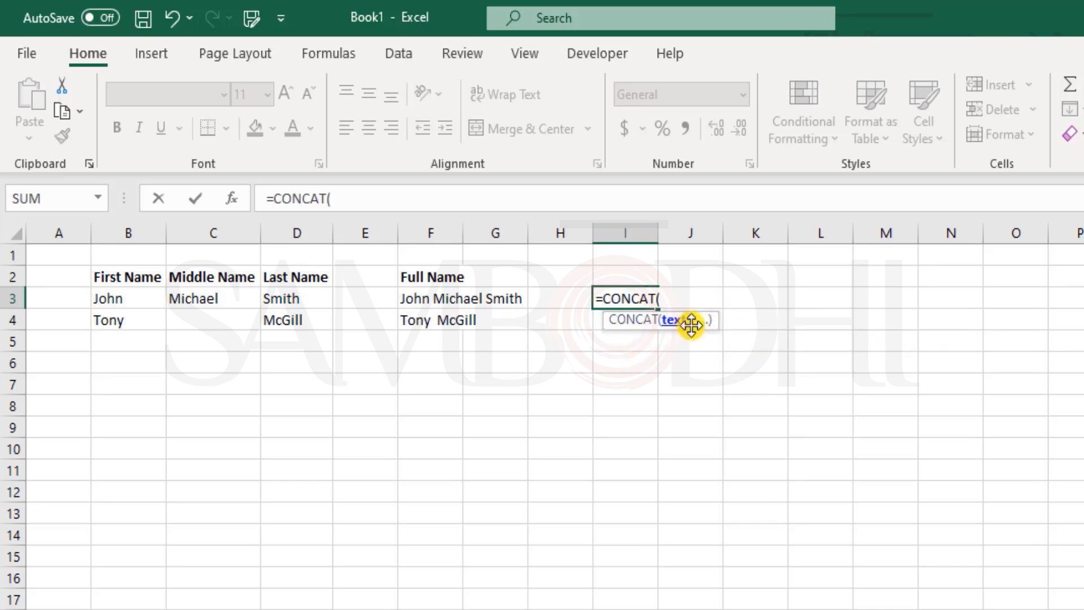
click(132, 307)
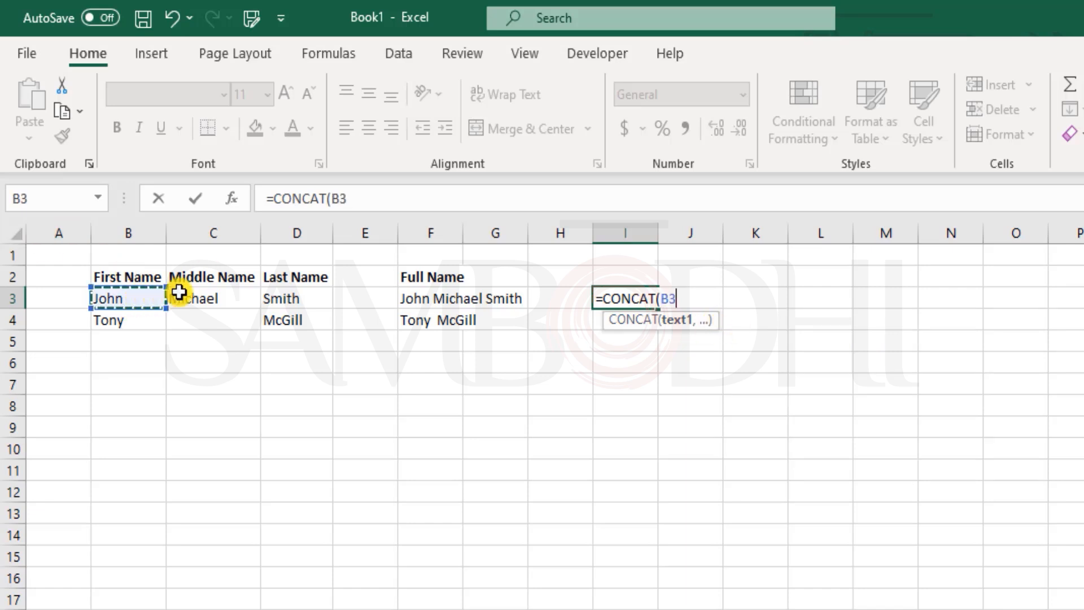
text(,)
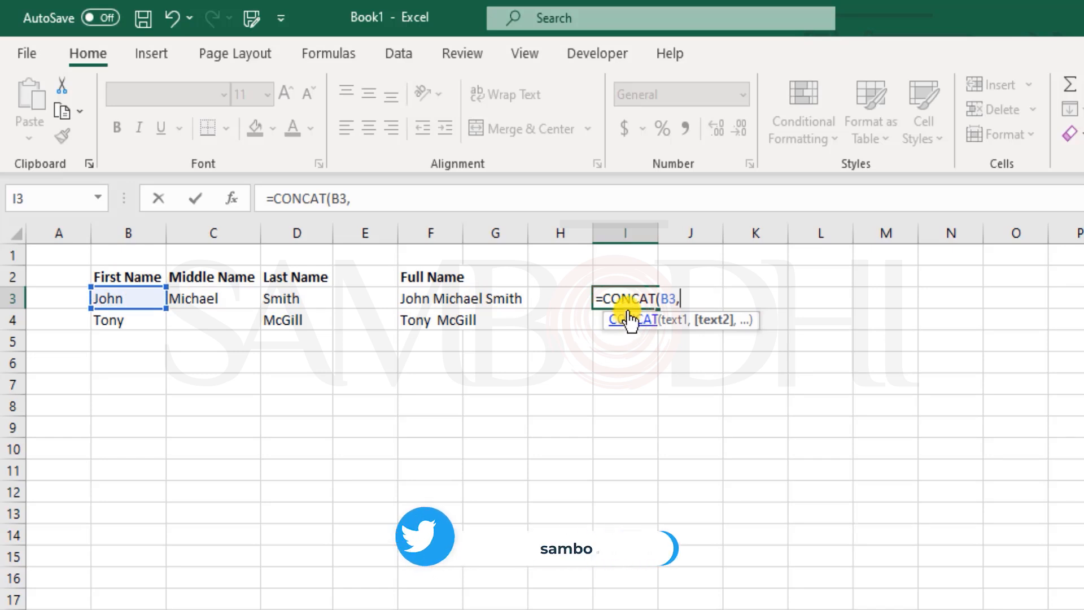
key(BackSpace)
key(BackSpace)
key(BackSpace)
Give CONCAT the name range B3:D3 and complete the I3 formula as =CONCAT(B3:D3).
drag(133, 306, 333, 285)
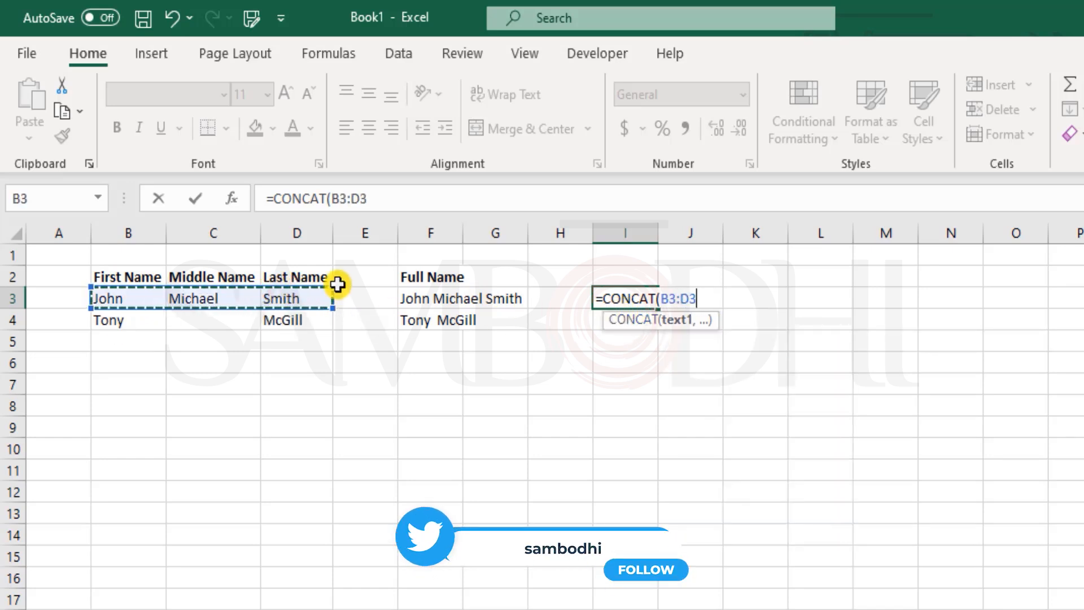
text())
key(Return)
key(Up)
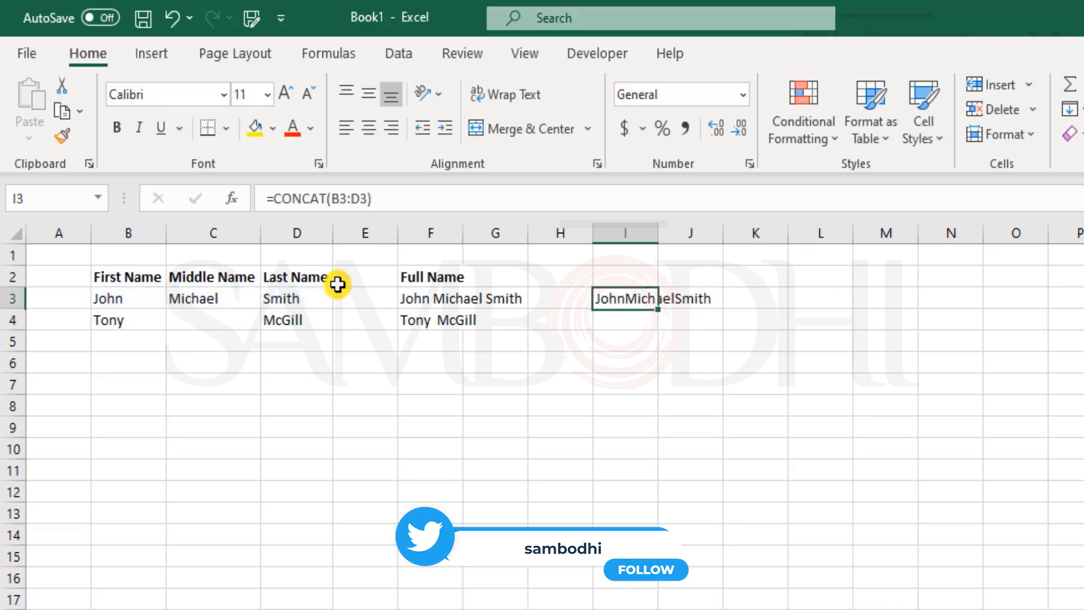
Enter the heading "using CONCAT()" in I2 above the CONCAT result.
key(Down)
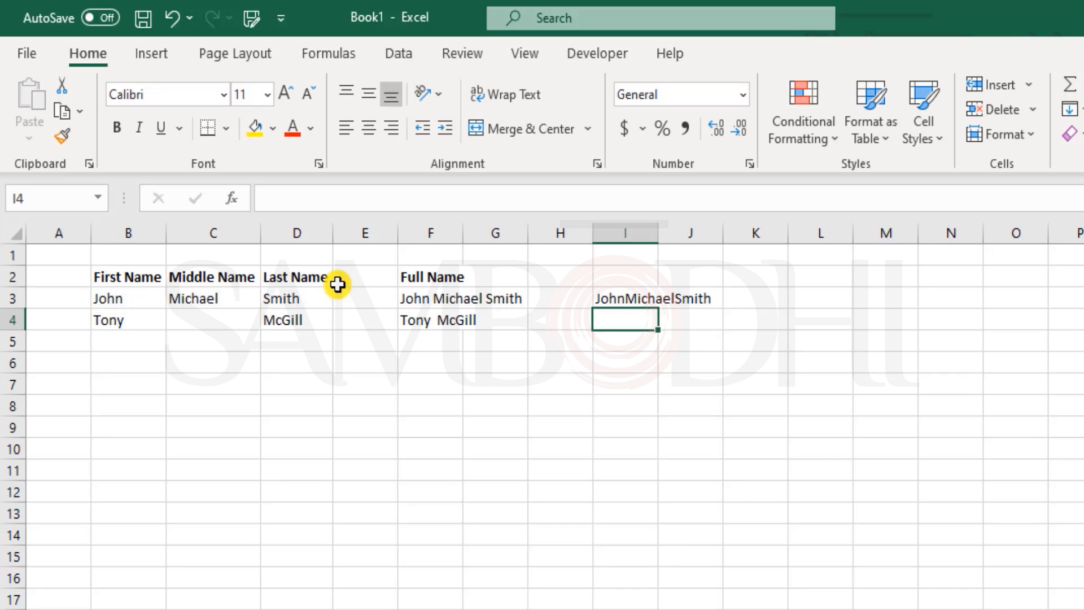
key(Up)
key(Up)
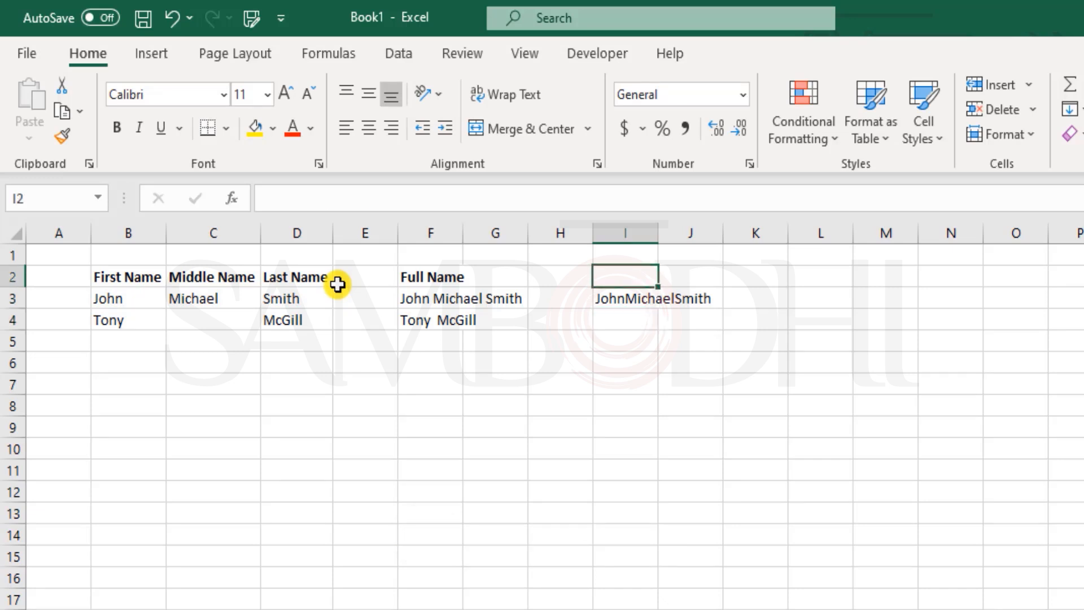
text(using CONCAT())
key(Return)
Join the second person's name cells in I4 as separate arguments with the formula =CONCAT(B4,C4,D4).
key(Down)
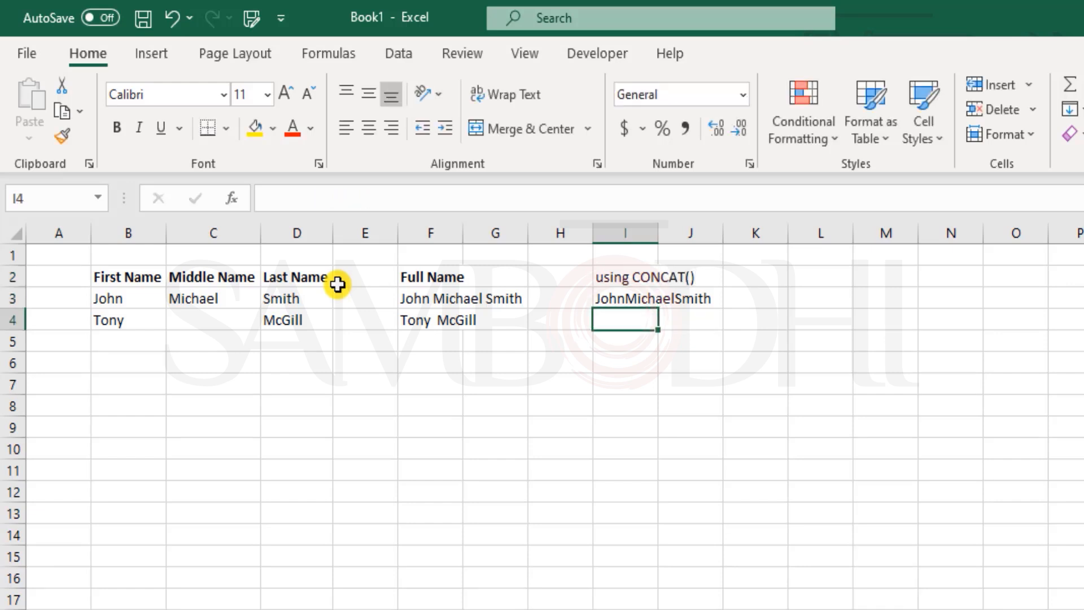
text(=concat)
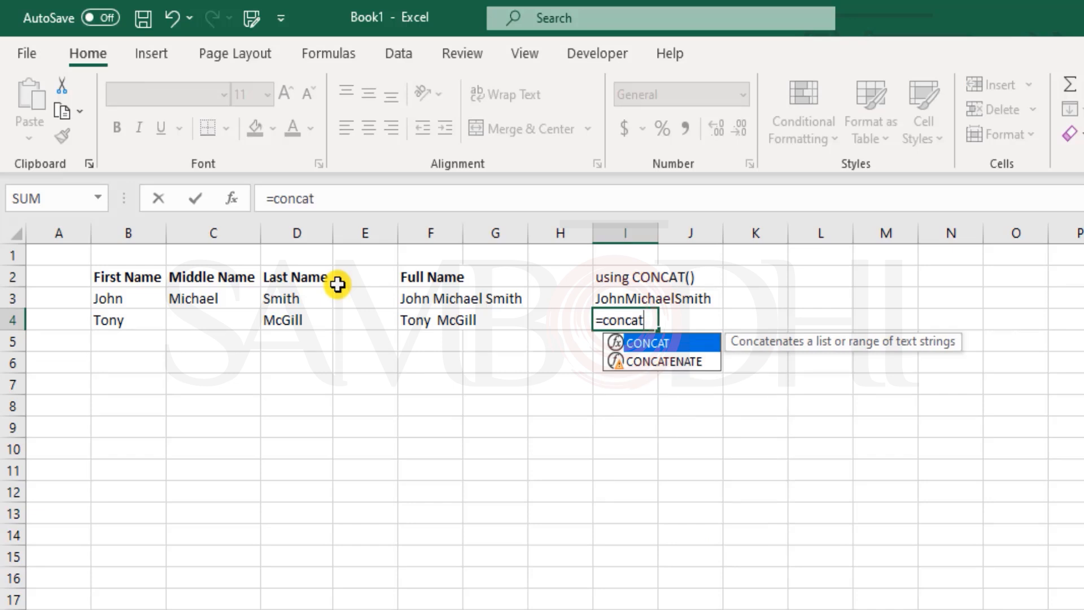
key(Tab)
click(143, 318)
text(,)
click(236, 319)
text(,)
click(296, 316)
text(,)
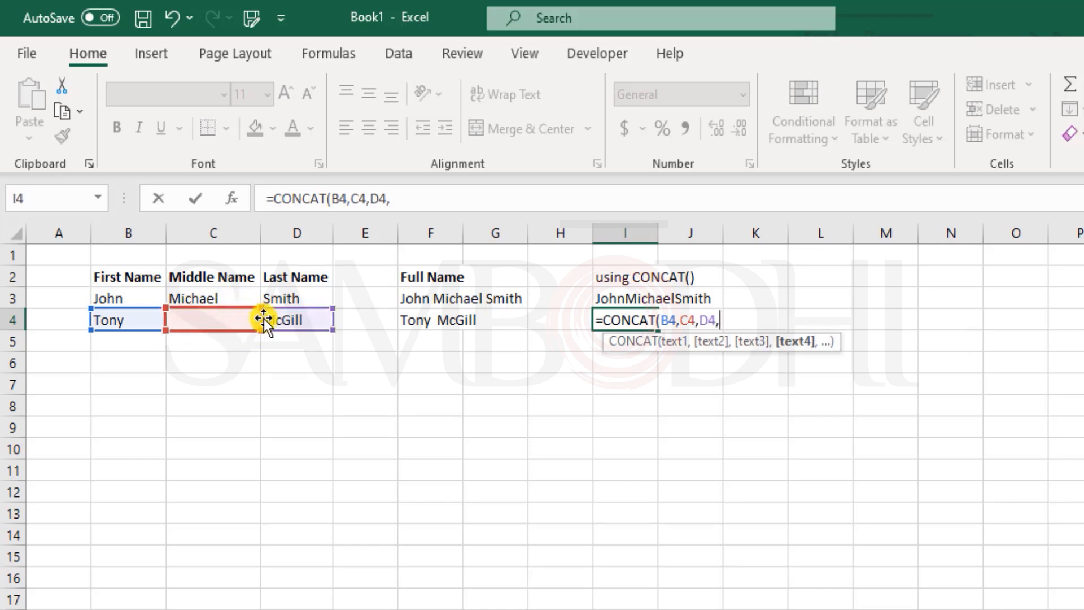
key(BackSpace)
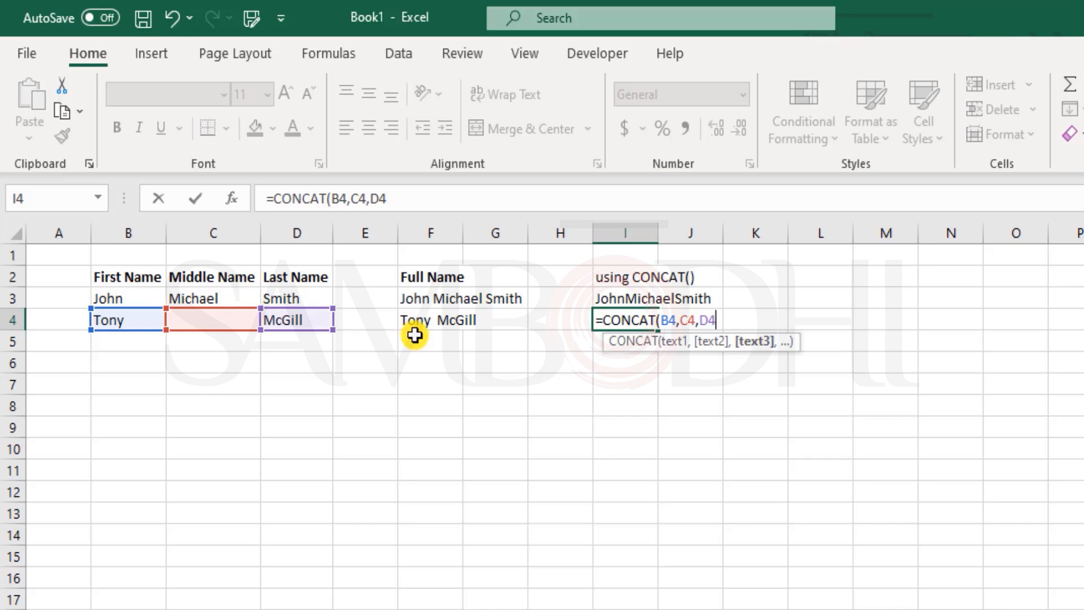
text())
key(Return)
key(Up)
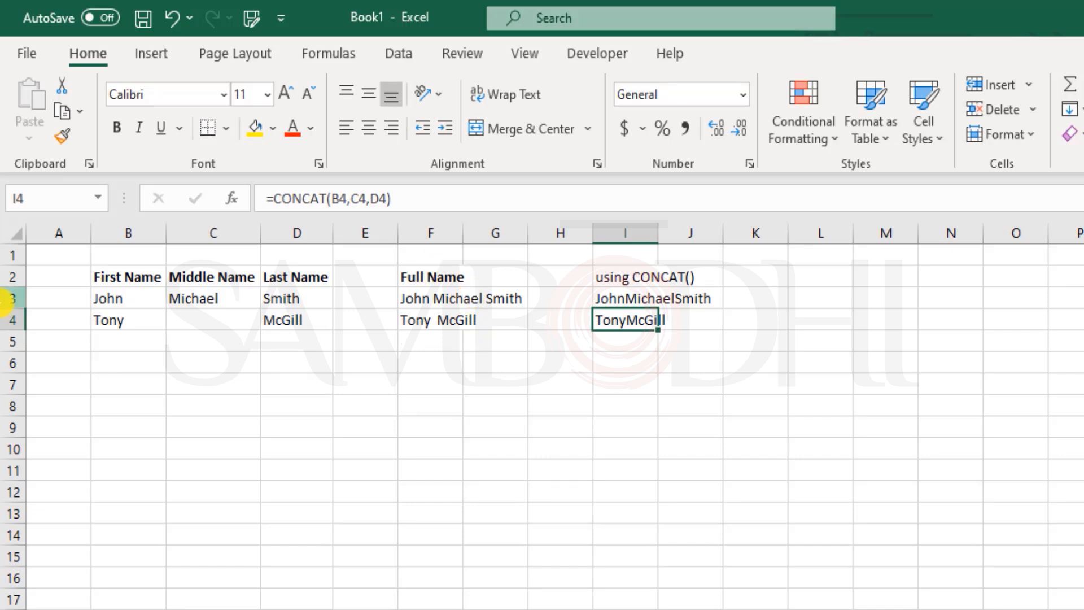
Examine the empty middle-name cell C4 and how the CONCAT formula in I4 refers to the three name cells.
click(218, 316)
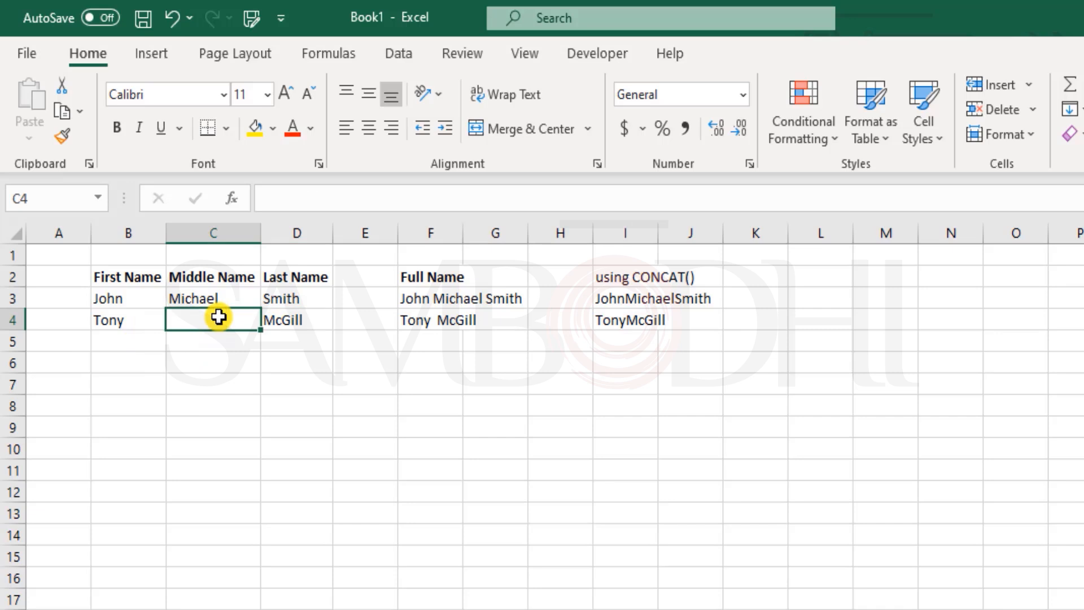
double_click(632, 318)
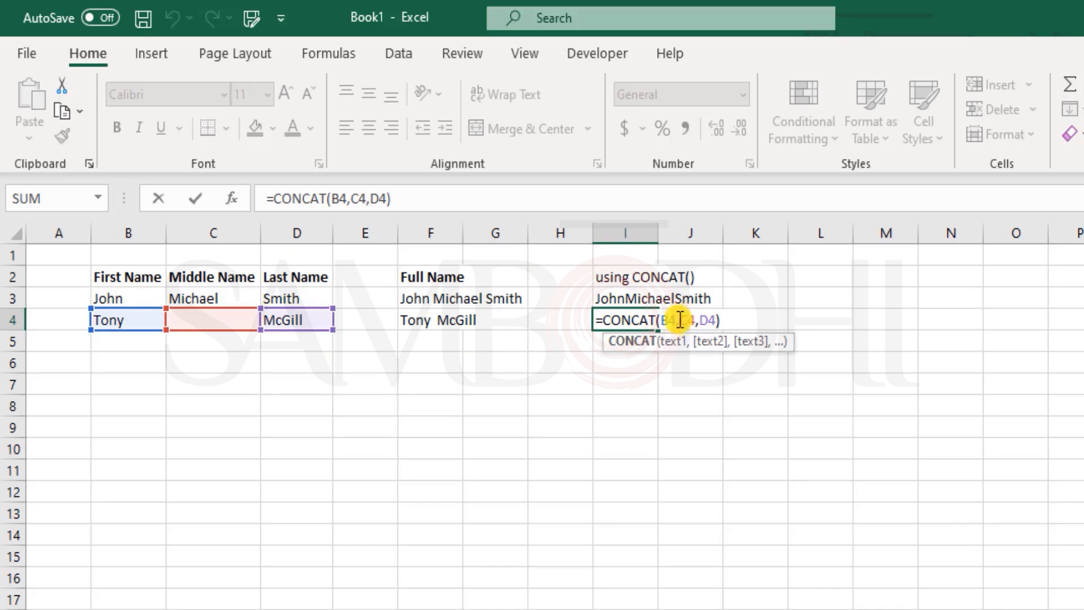
key(ctrl+Return)
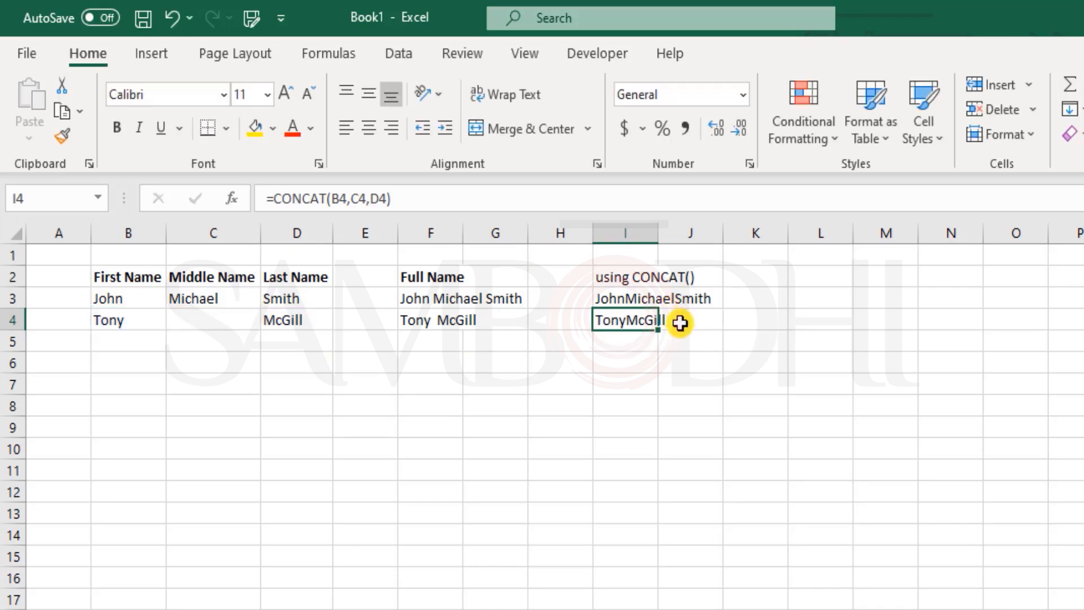
double_click(634, 323)
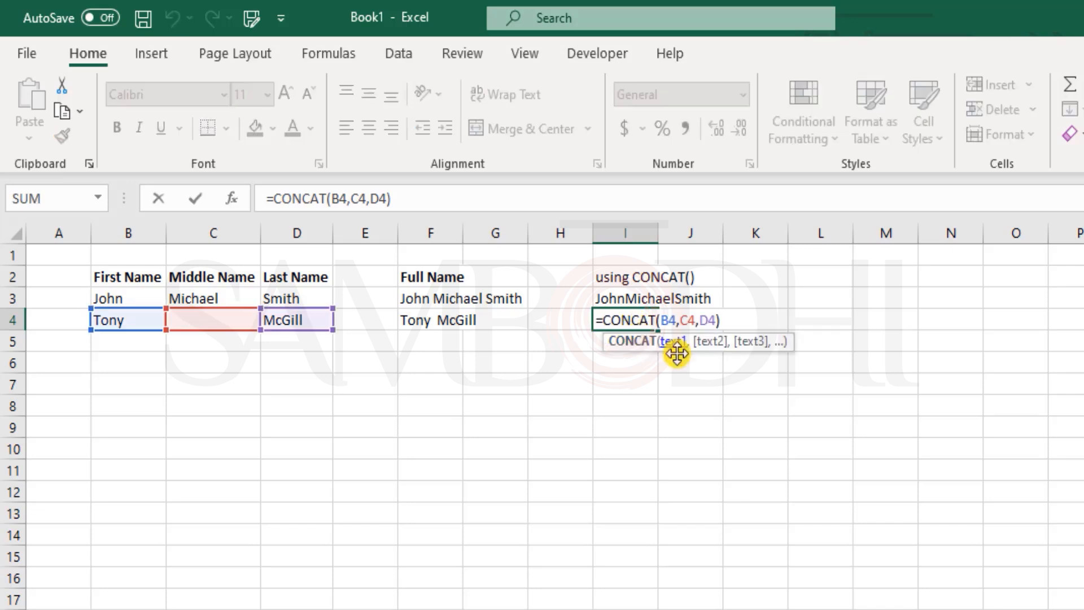
key(Escape)
Enter the heading "using TEXTJOIN()" in L2.
click(800, 269)
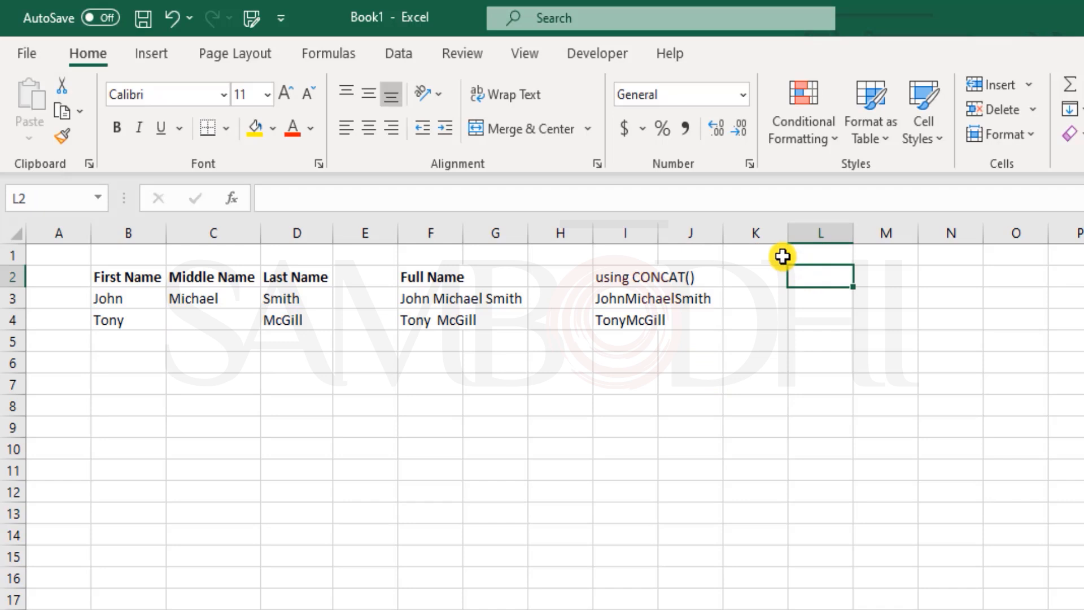
text(TEXT)
key(Escape)
text(using TEXTJOIN())
key(Return)
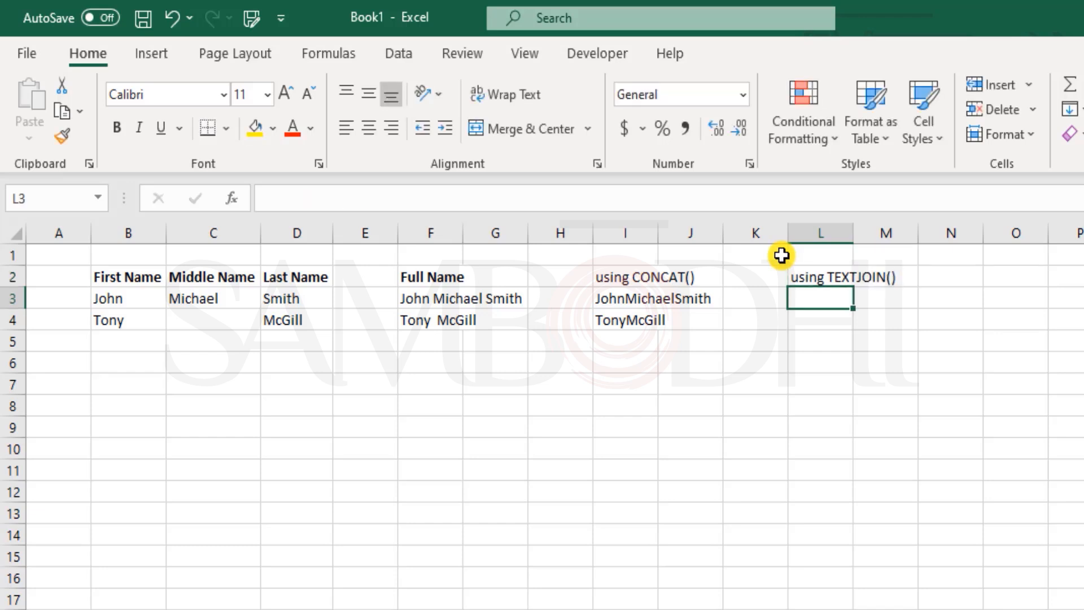
Start a TEXTJOIN formula in L3 with the delimiter ", " and ignore_empty set to TRUE.
text(=text)
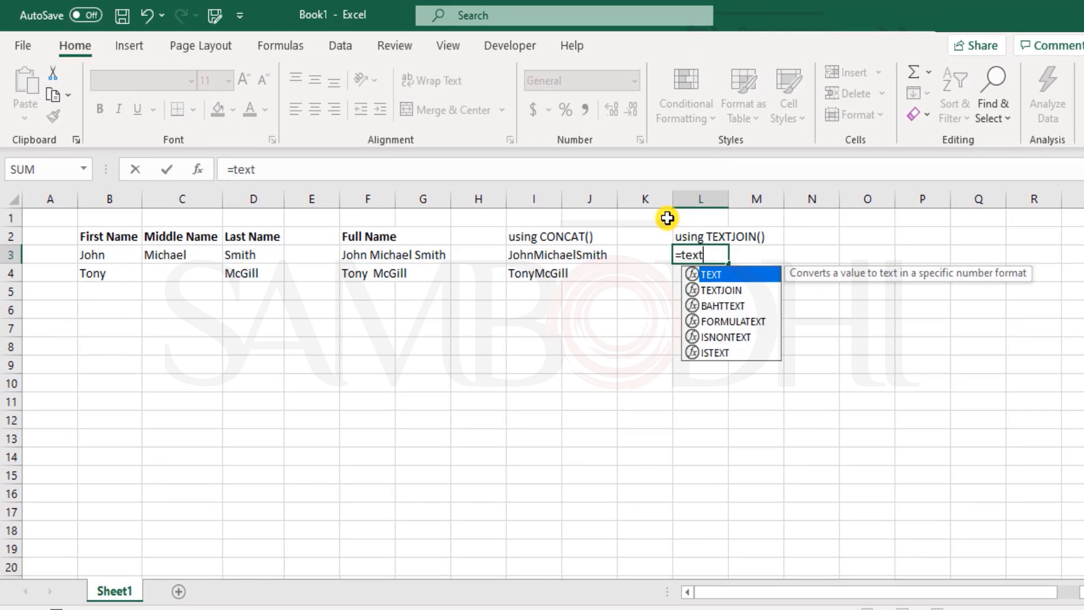
key(Down)
key(Tab)
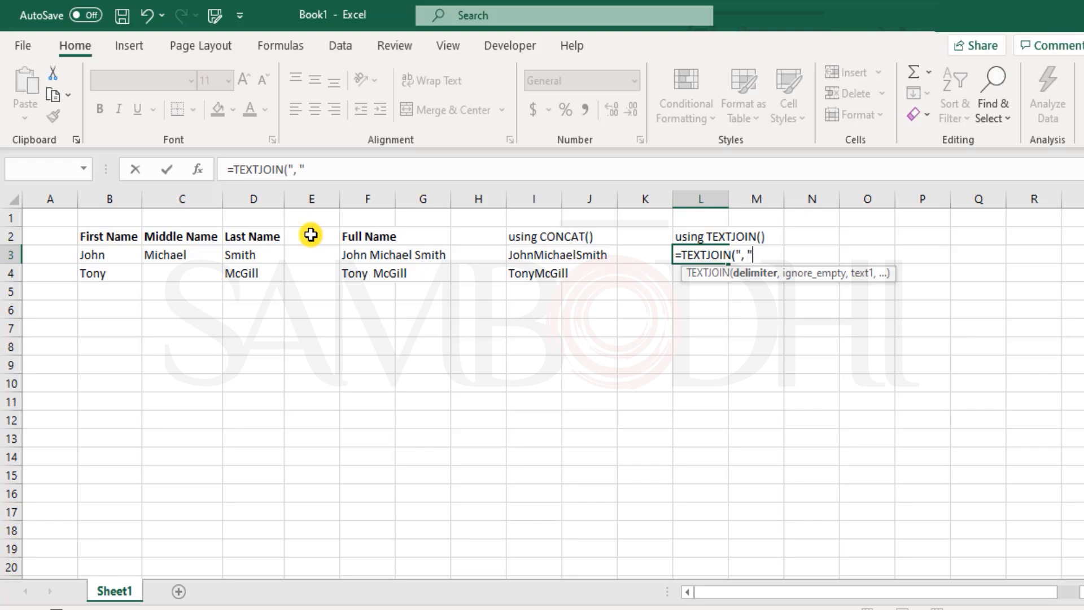
text(,)
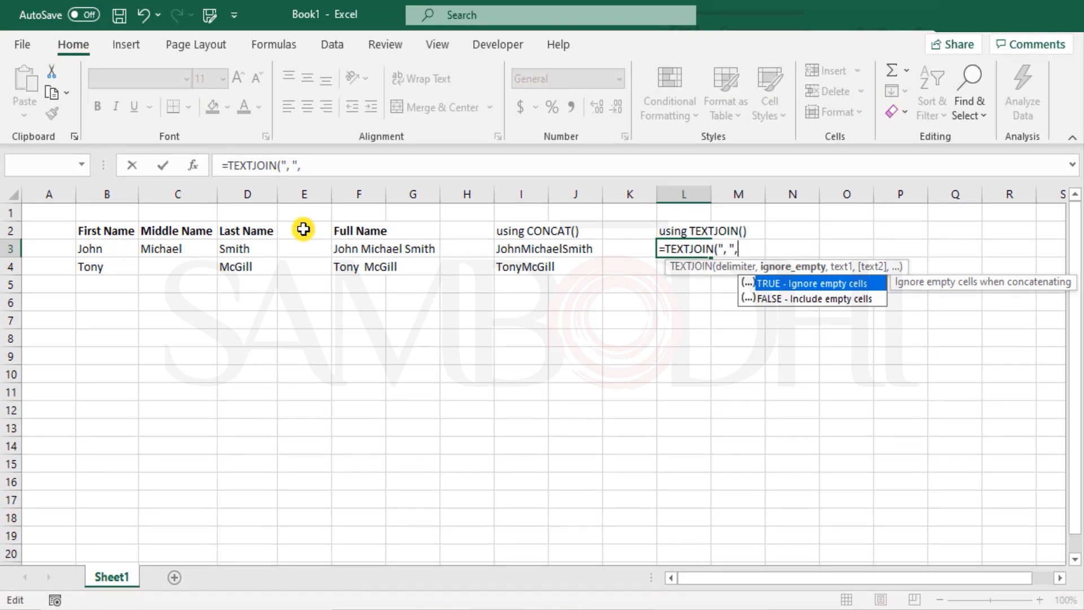
key(Down)
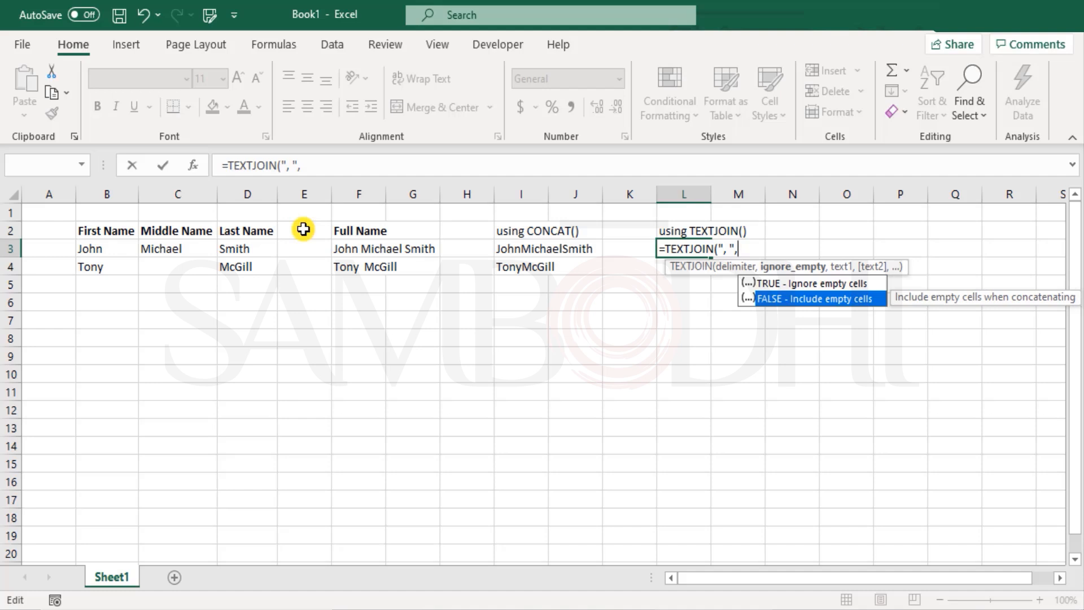
key(Up)
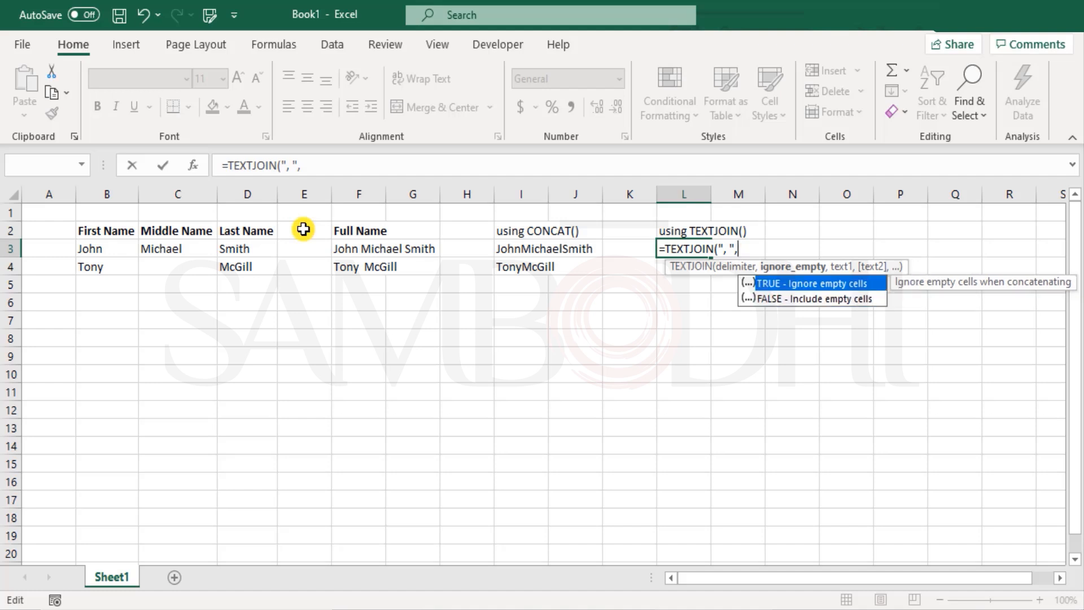
key(Tab)
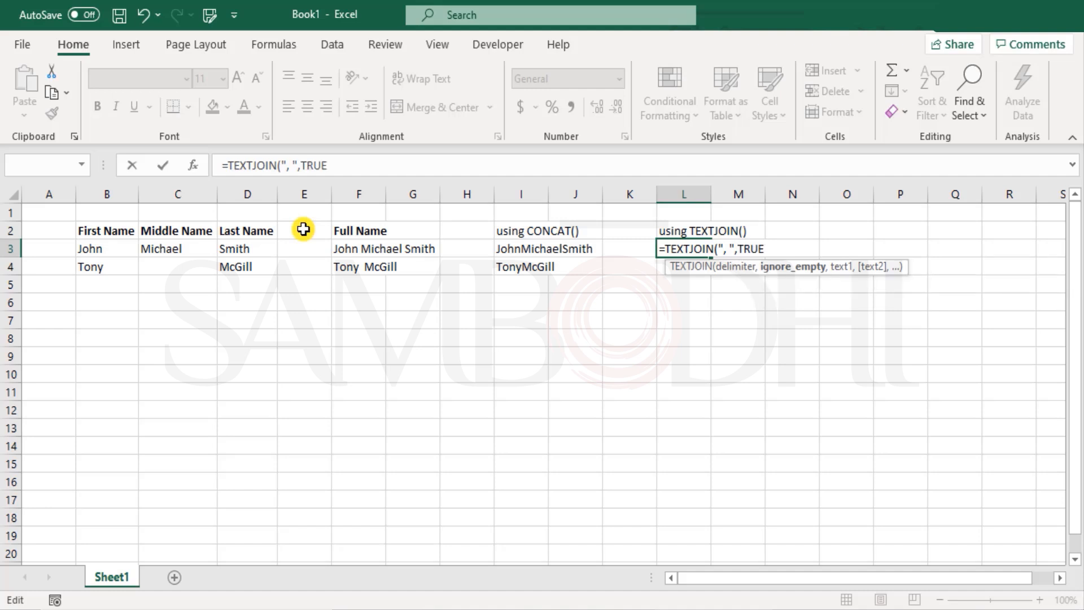
text(,)
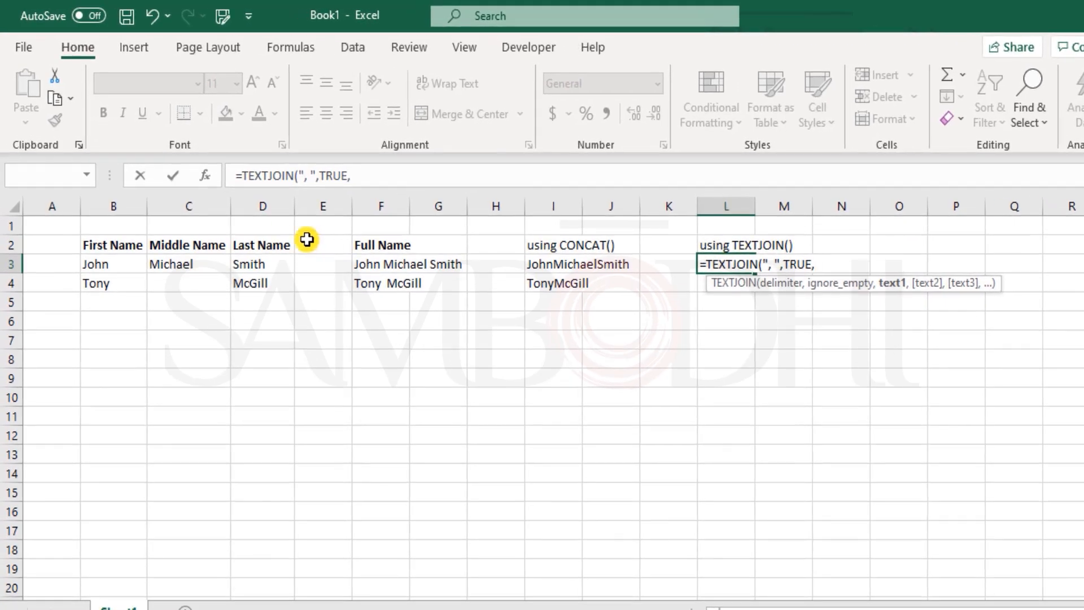
click(126, 265)
text(,)
click(184, 264)
text(,)
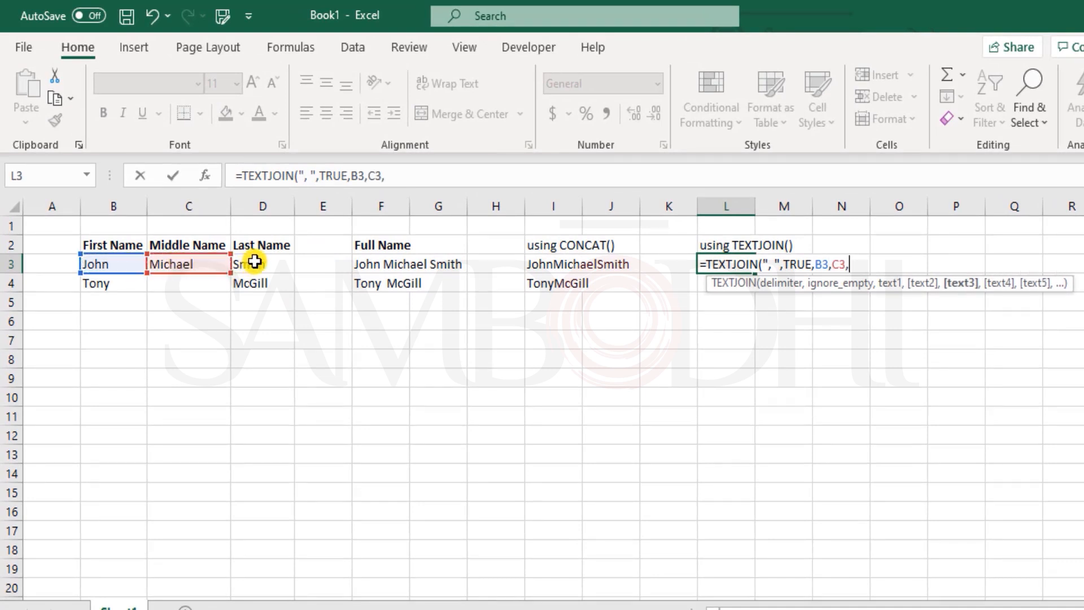
click(254, 261)
key(BackSpace)
key(BackSpace)
key(BackSpace)
key(BackSpace)
key(BackSpace)
key(BackSpace)
key(BackSpace)
key(BackSpace)
Give TEXTJOIN the name range B3:D3 and complete the L3 formula as =TEXTJOIN(", ",TRUE,B3:D3).
drag(130, 263, 257, 262)
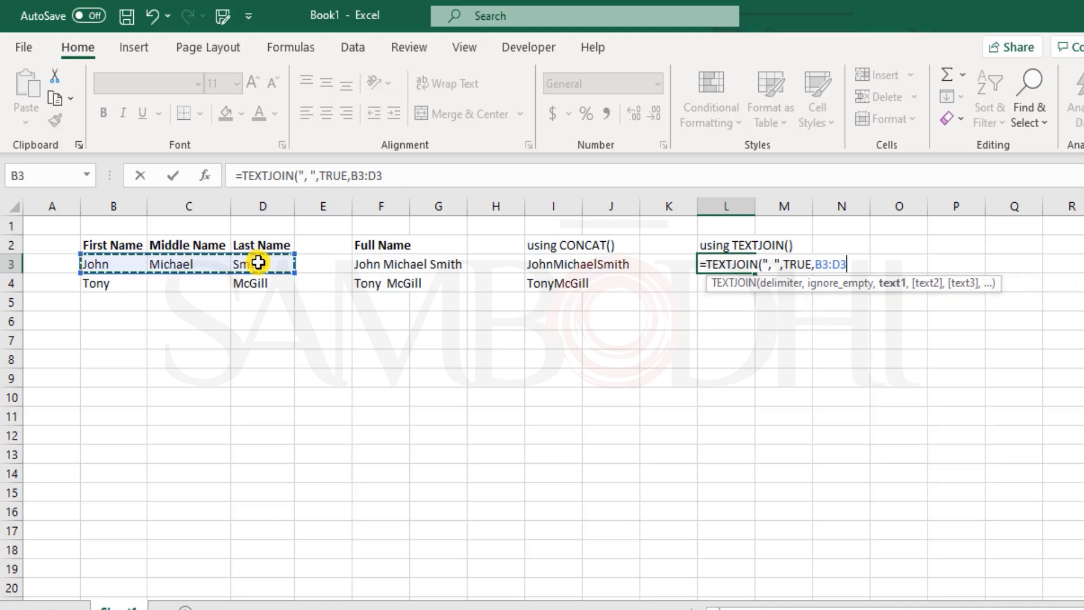
text())
key(Return)
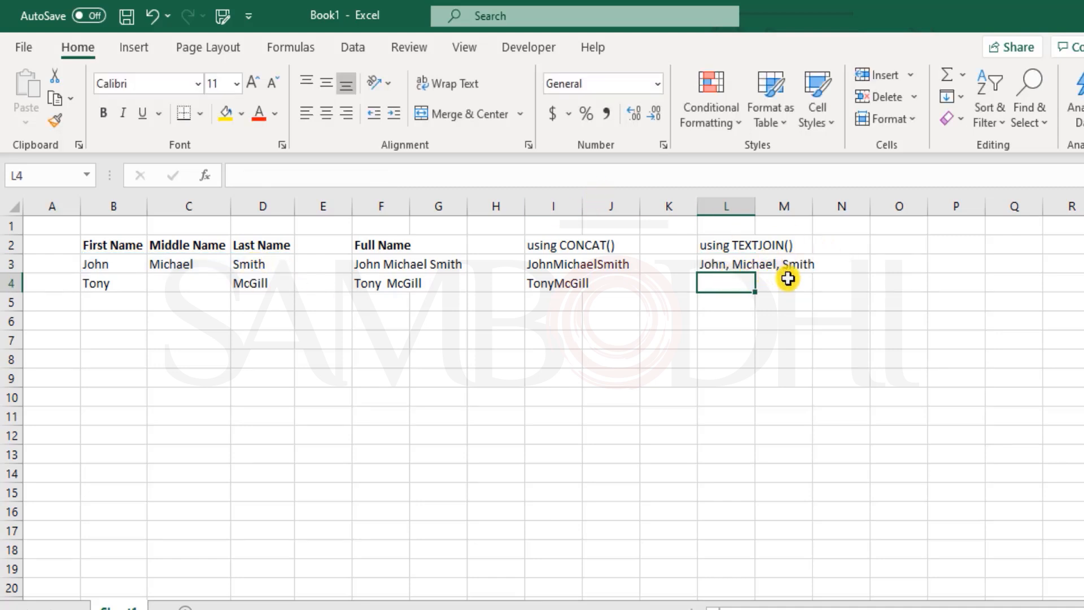
Change the TEXTJOIN delimiter in L3 to a single space by removing the comma inside the quotes.
click(730, 267)
double_click(730, 267)
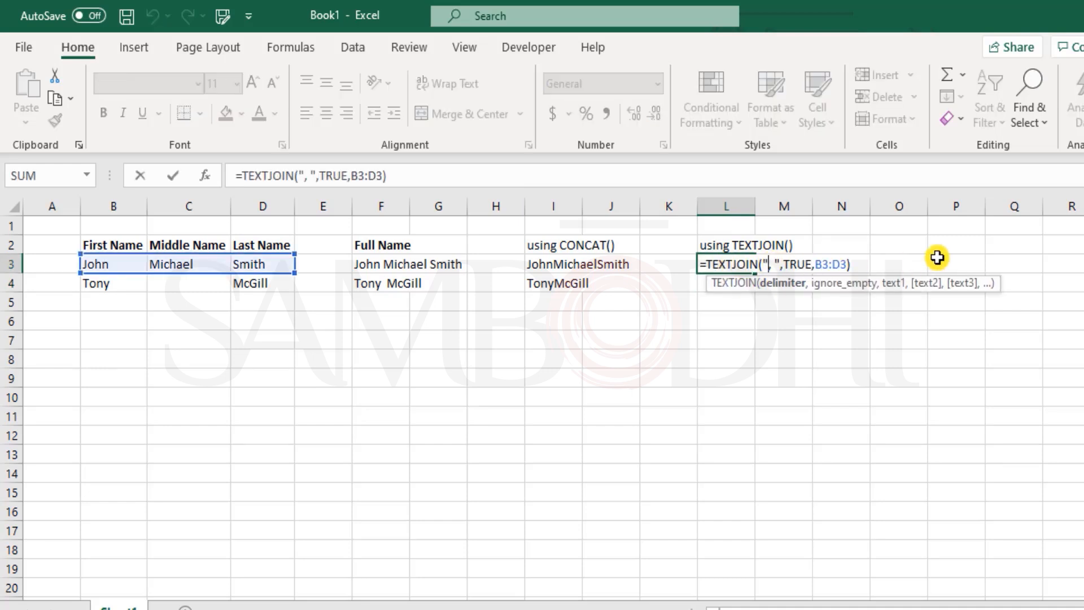
key(BackSpace)
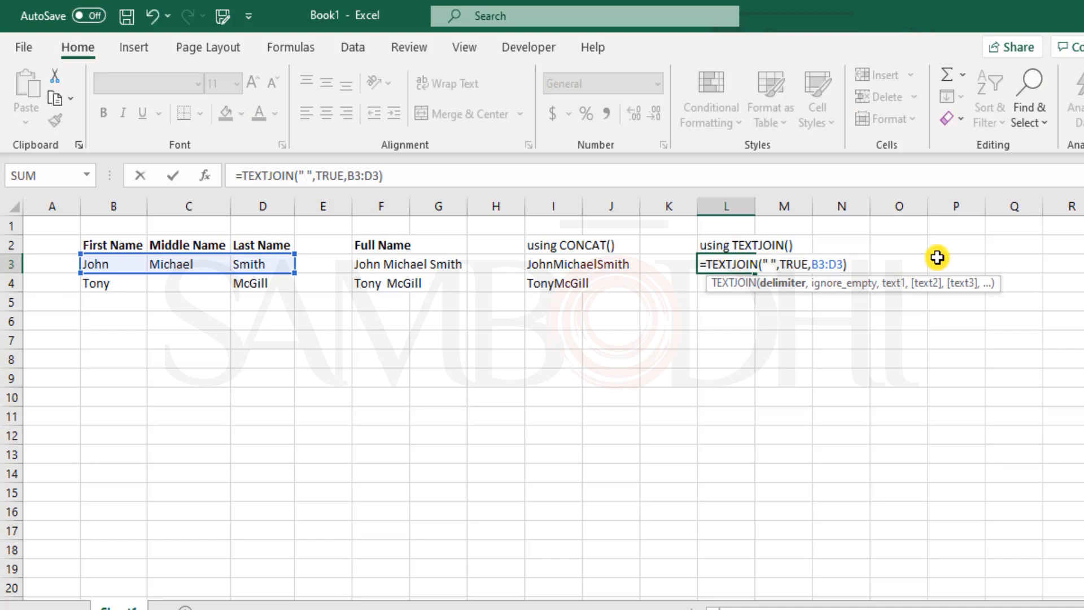
key(Return)
key(Up)
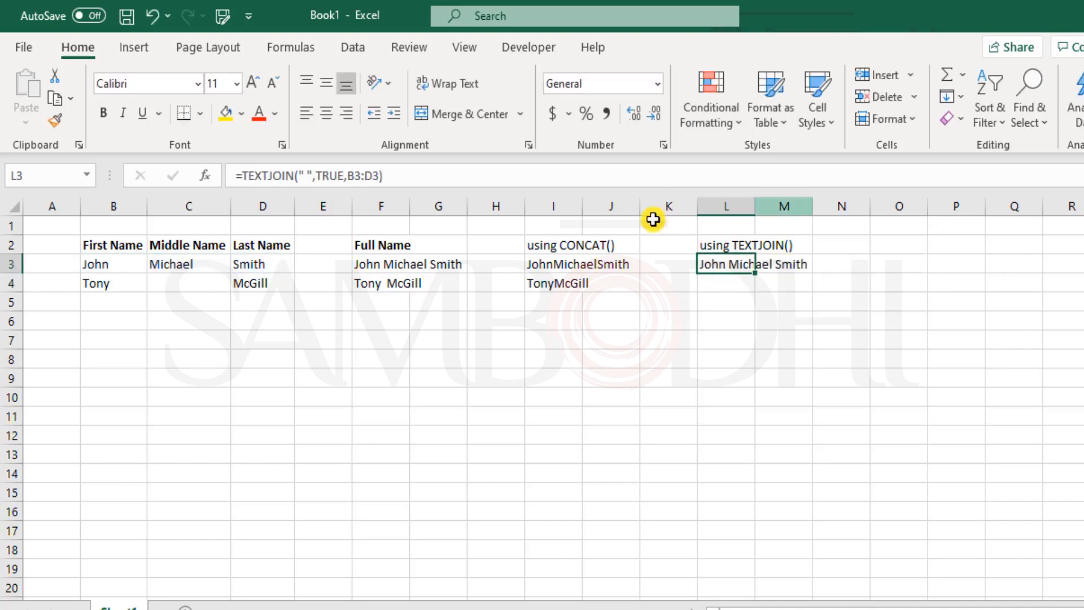
Try an underscore as the delimiter in the L3 TEXTJOIN formula and undo that change.
double_click(737, 263)
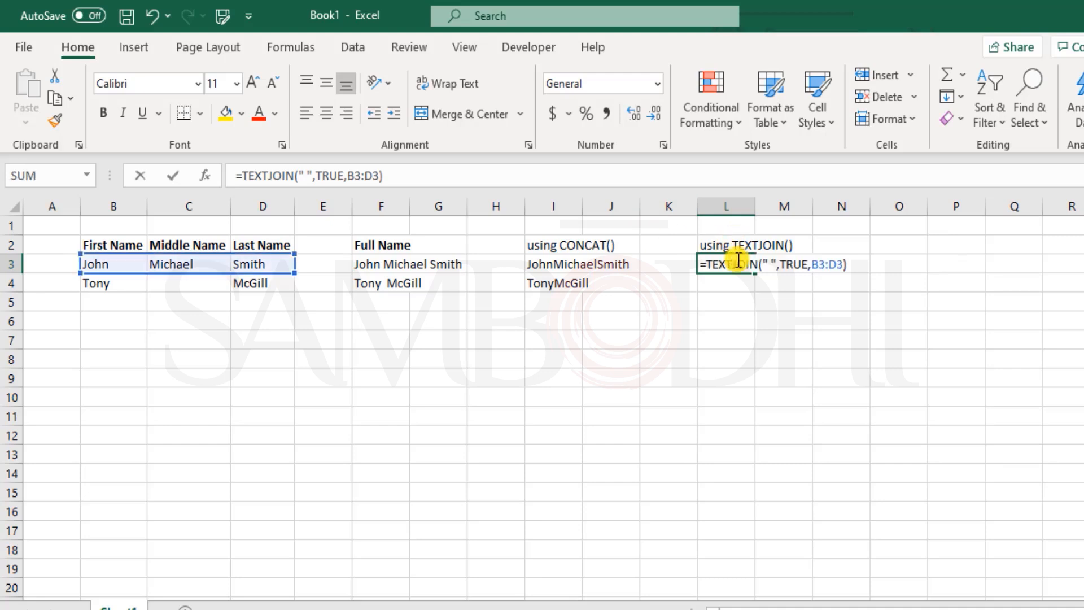
click(776, 262)
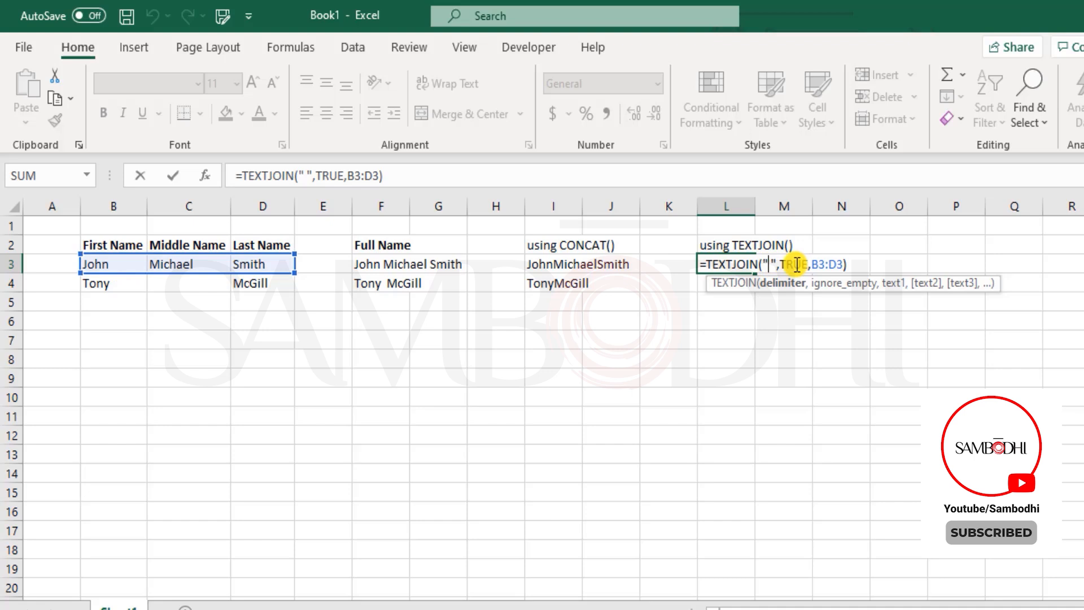
click(768, 263)
key(BackSpace)
text(_)
key(Return)
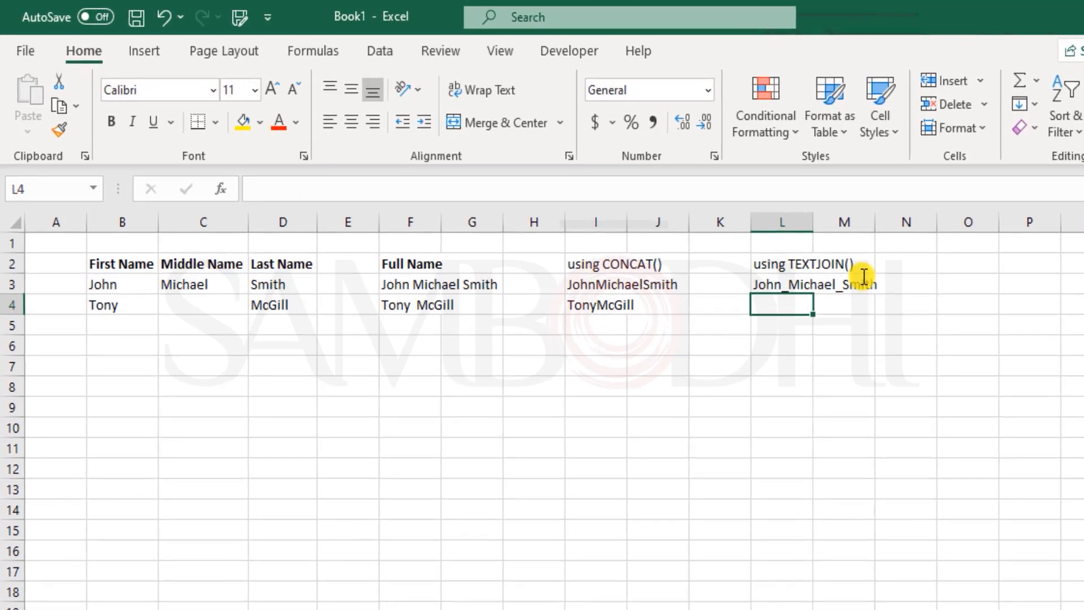
click(964, 384)
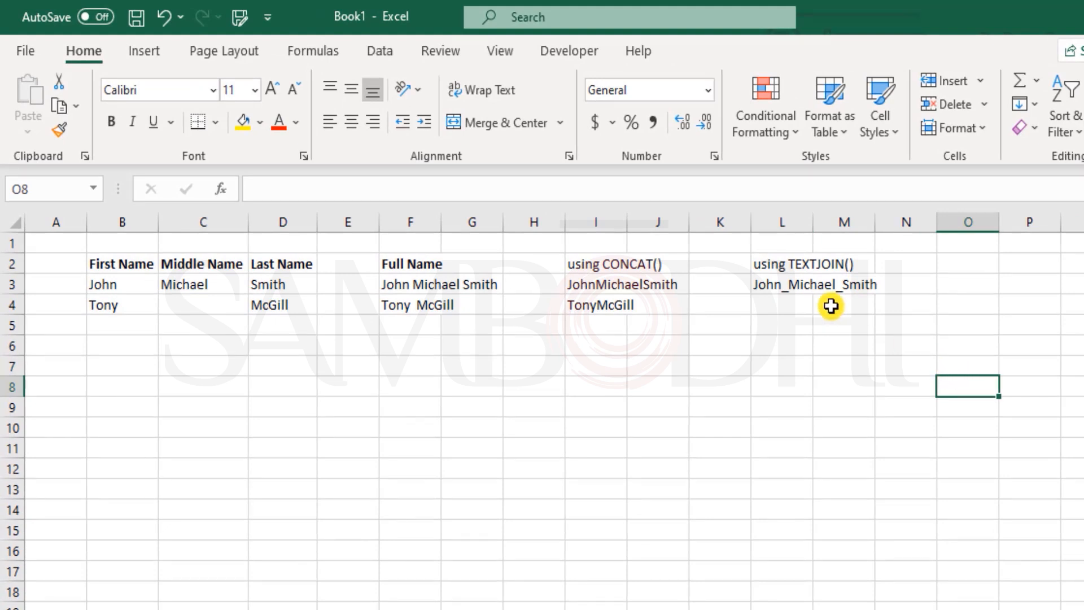
key(ctrl+z)
Start a TEXTJOIN formula in L4 for the second person with a single space as the delimiter.
click(780, 306)
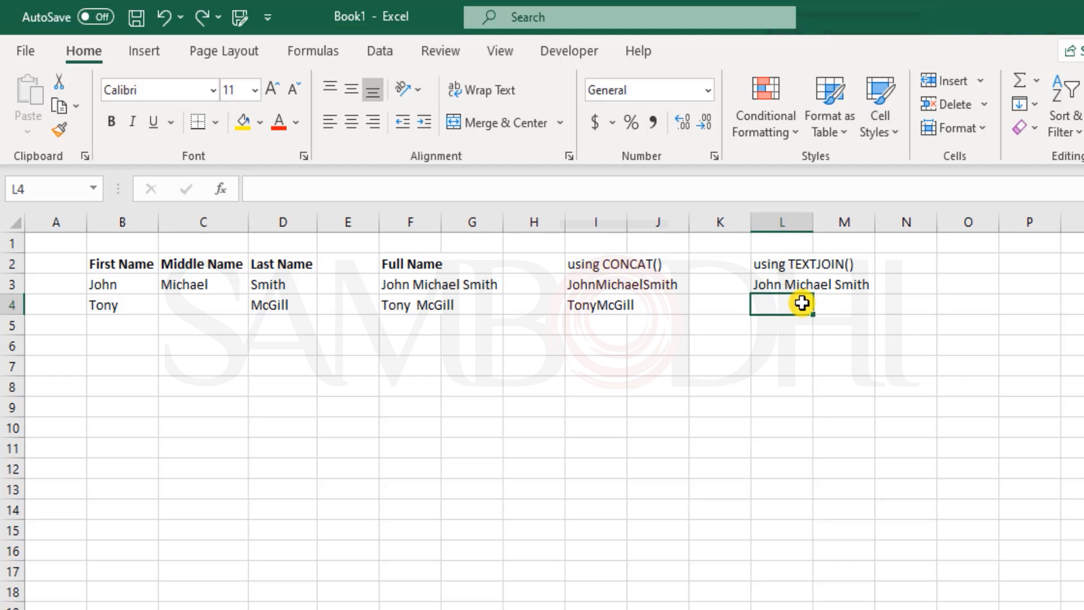
text(=text)
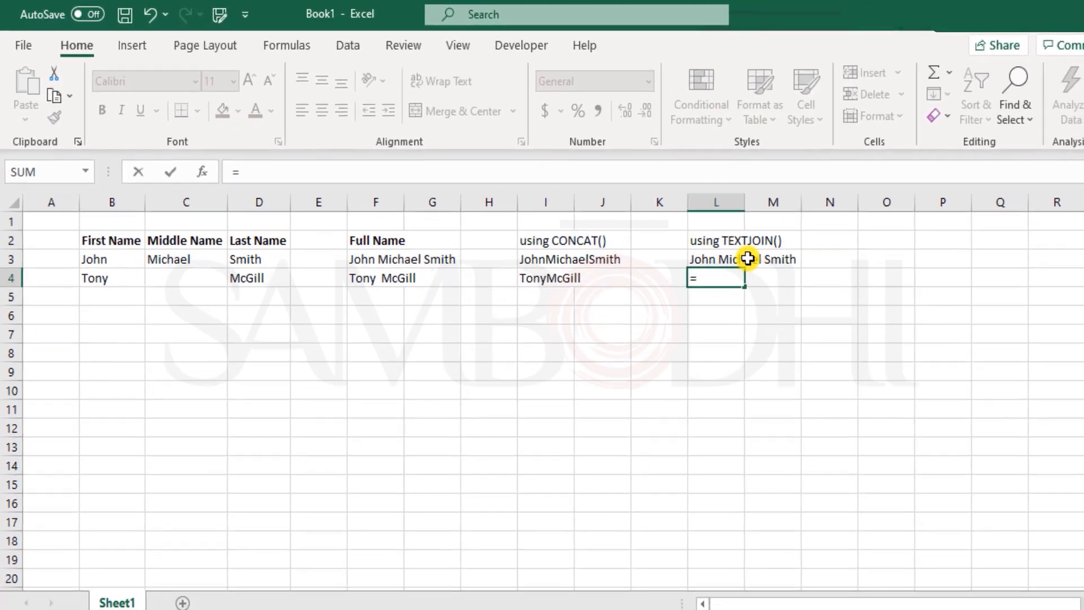
key(Down)
key(Tab)
text(" ",)
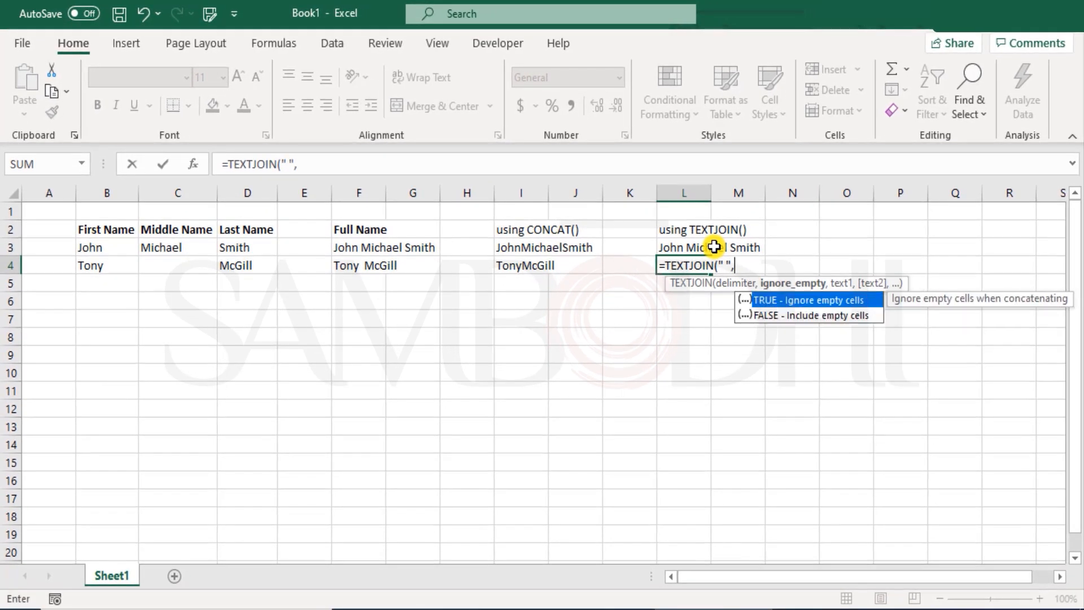
key(Tab)
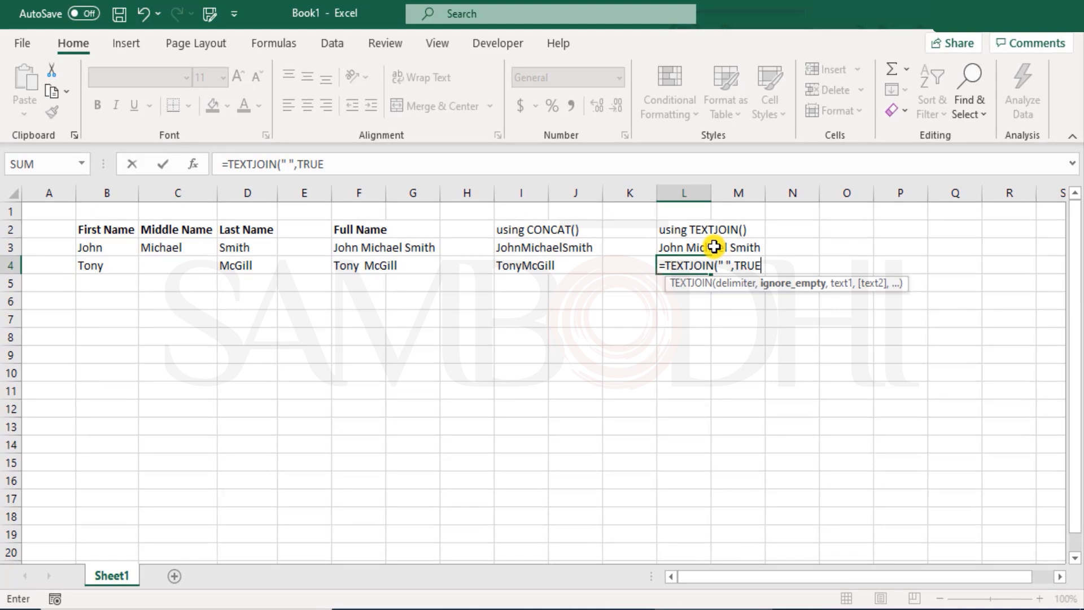
text(,)
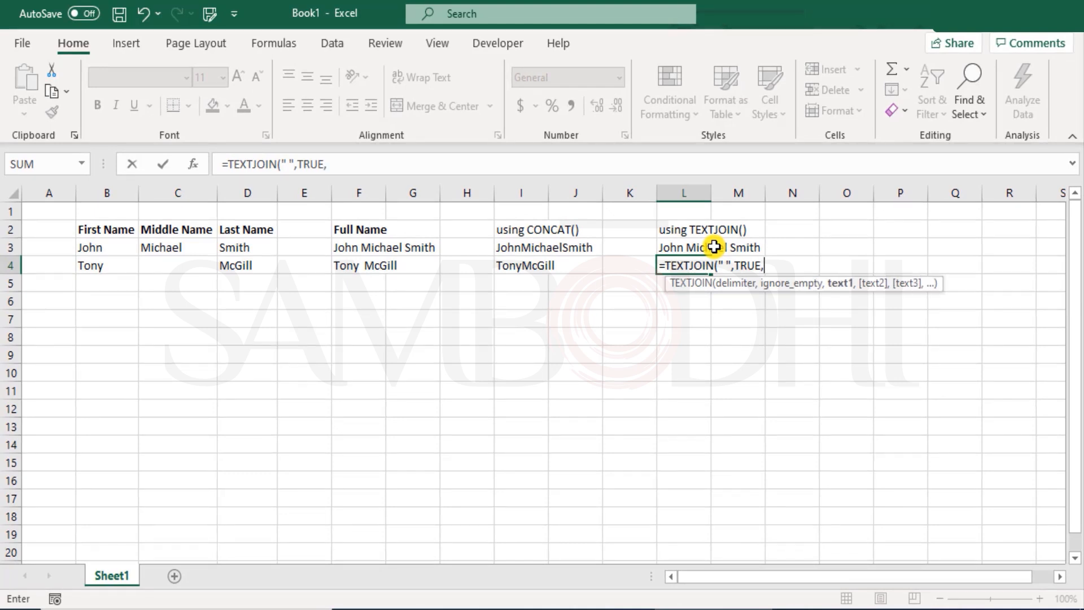
key(BackSpace)
key(BackSpace)
key(BackSpace)
key(BackSpace)
key(BackSpace)
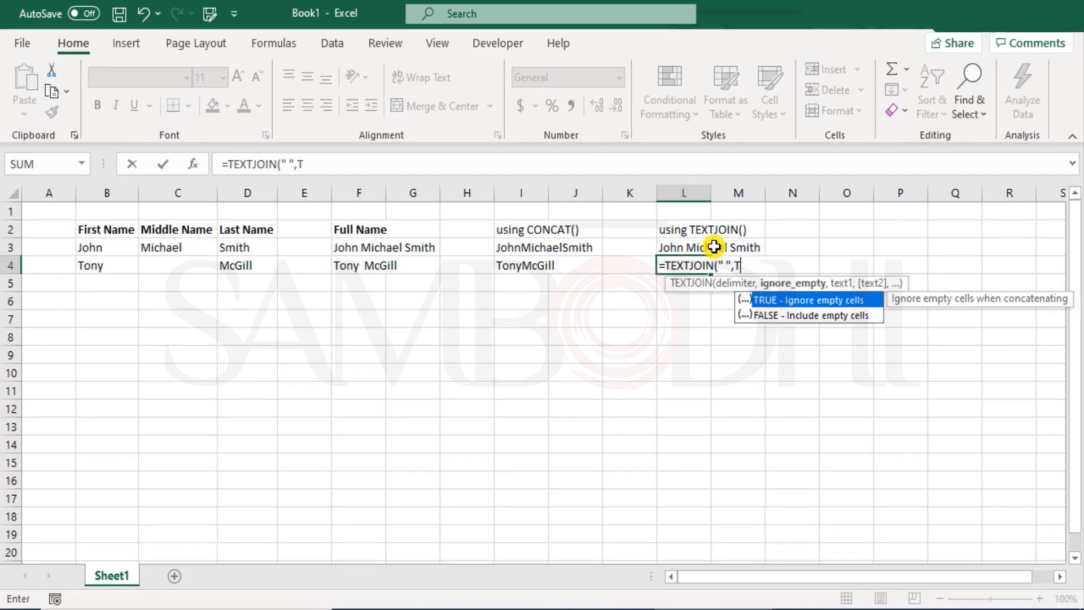
Include empty cells and join the second person's name range, completing the L4 formula as =TEXTJOIN(" ",FALSE,B4:D4).
key(Down)
key(Tab)
text(,)
key(Left)
key(Left)
key(Left)
key(Left)
key(Left)
key(Left)
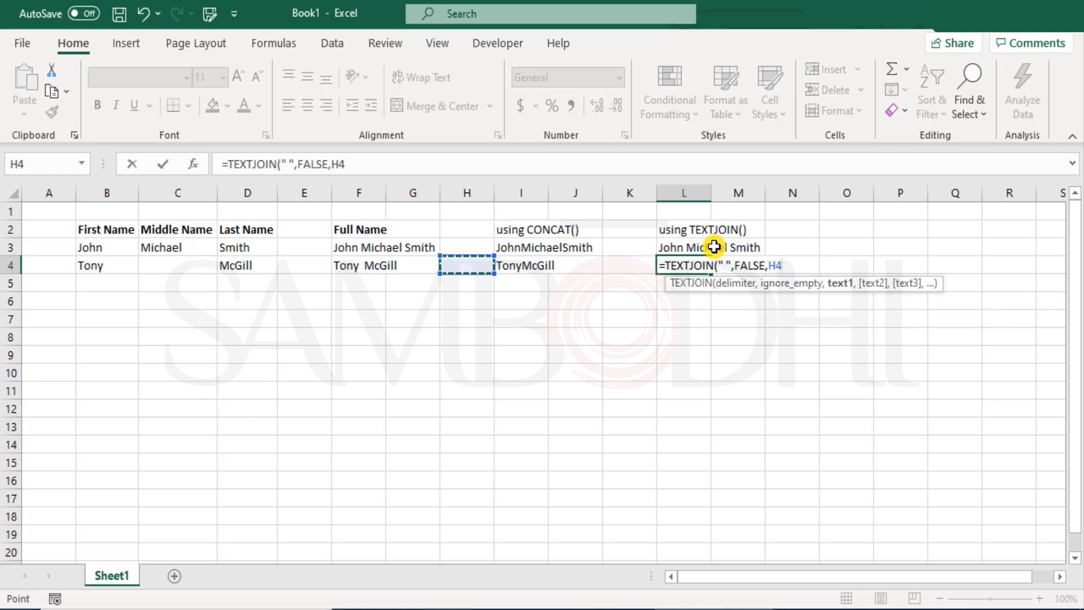
key(Left)
key(Left)
key(Left)
key(Left)
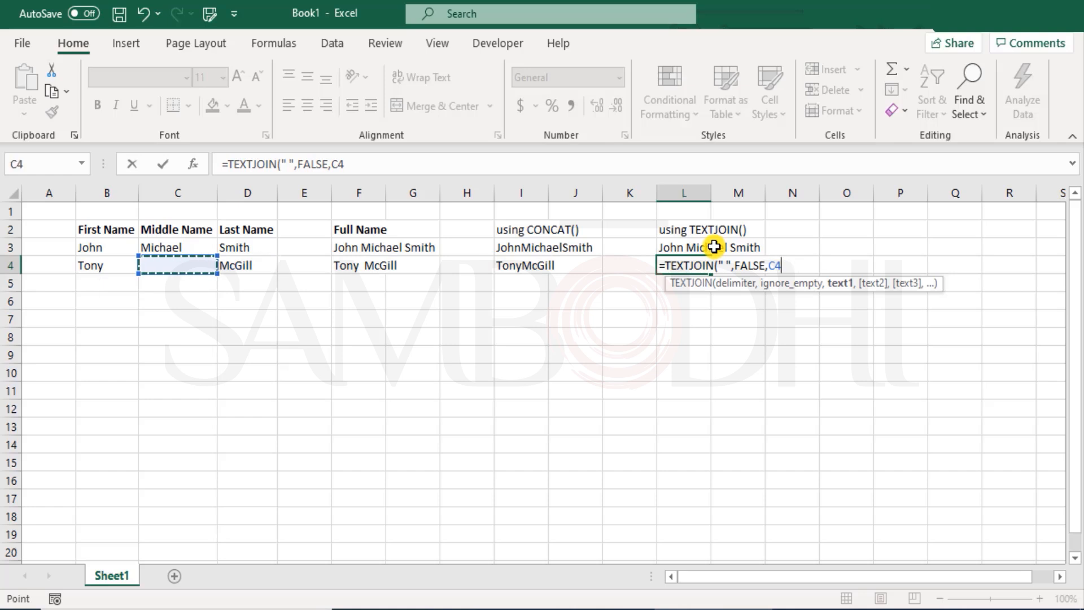
key(shift+Right)
key(shift+Right)
text())
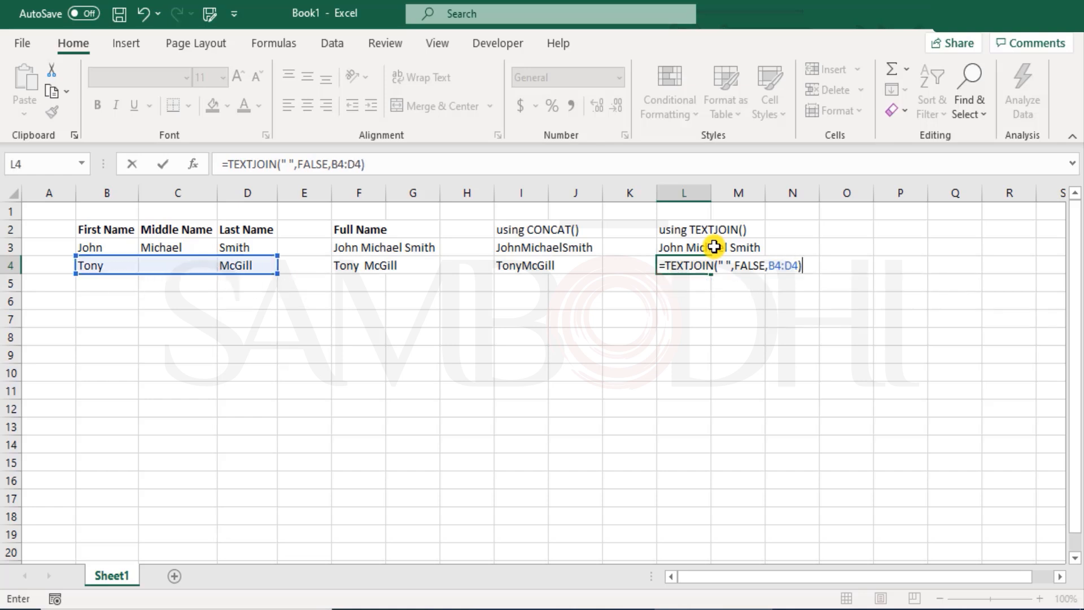
key(Return)
key(Up)
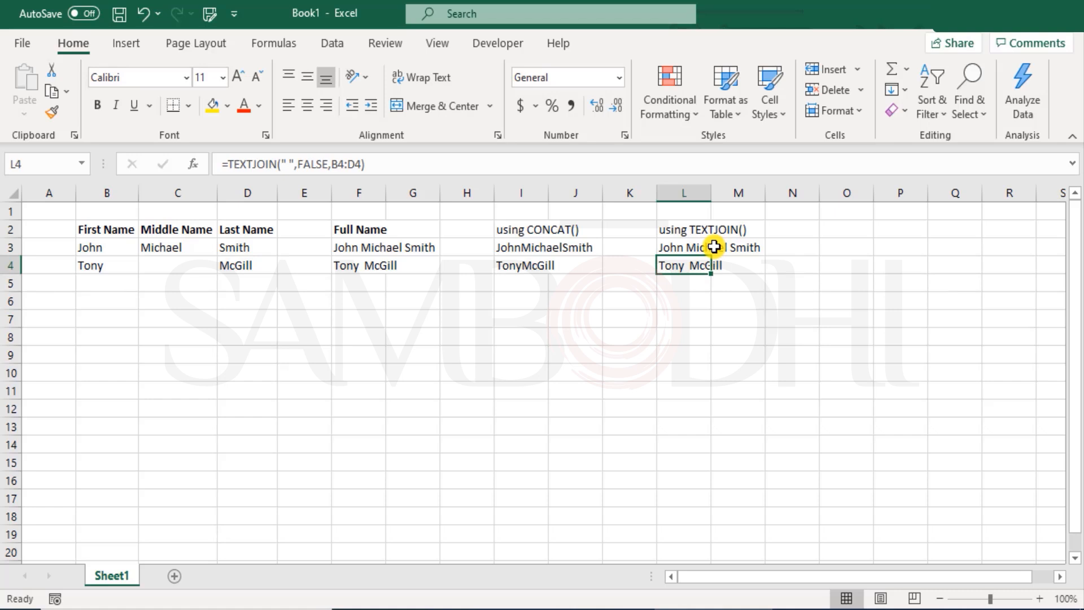
Set the ignore_empty argument of the L4 TEXTJOIN formula to TRUE, making it =TEXTJOIN(" ",TRUE,B4:D4).
key(F2)
key(Left)
key(Left)
key(Left)
key(Left)
key(Left)
key(Left)
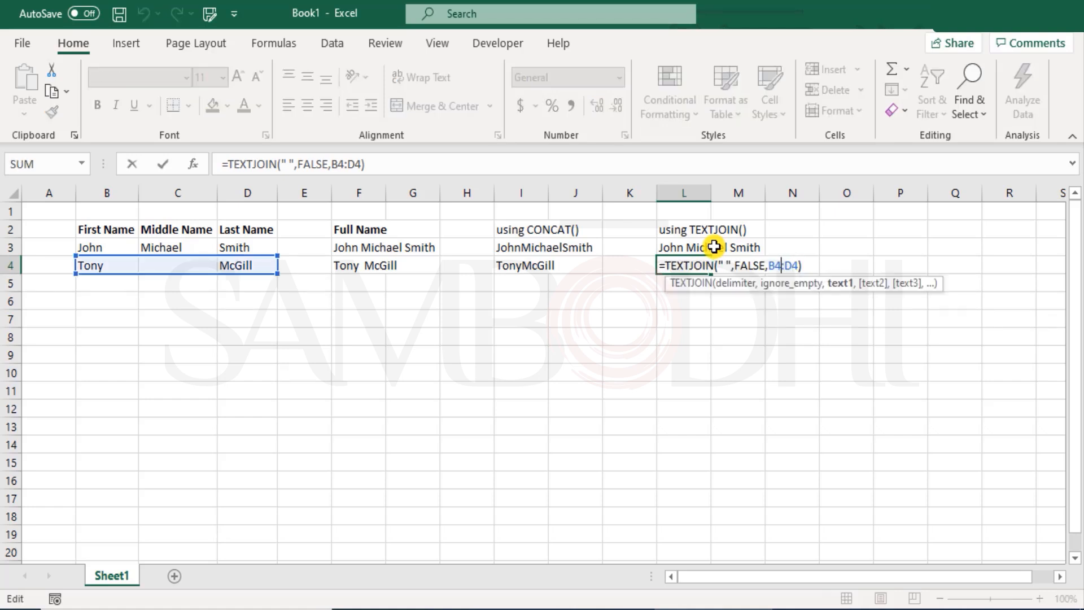
key(shift+Left)
key(shift+Left)
key(shift+Left)
key(shift+Left)
key(shift+Left)
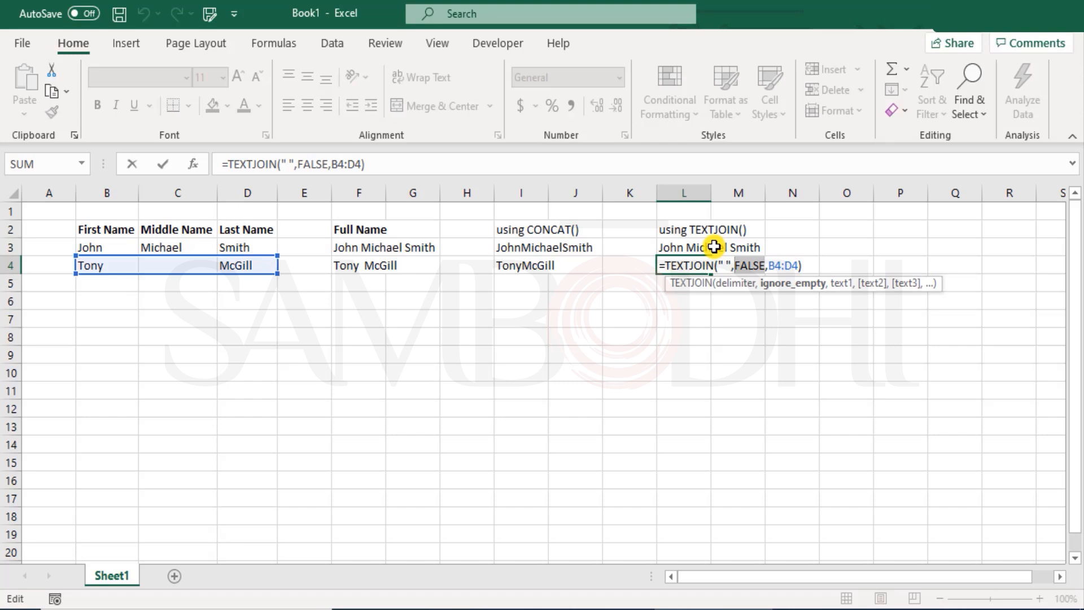
key(BackSpace)
key(Down)
key(Up)
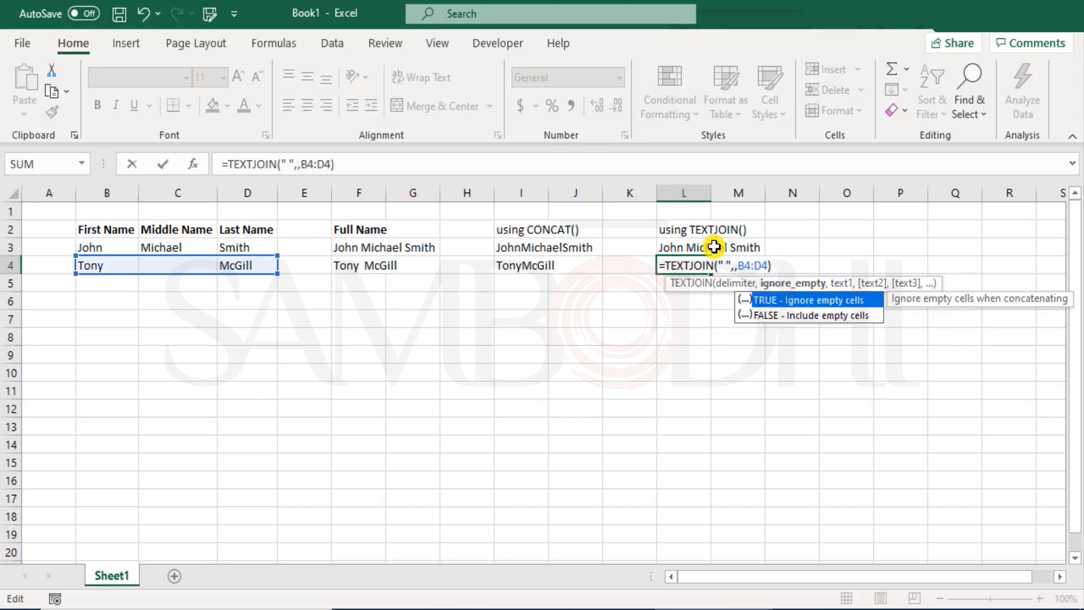
key(Tab)
key(Return)
key(Up)
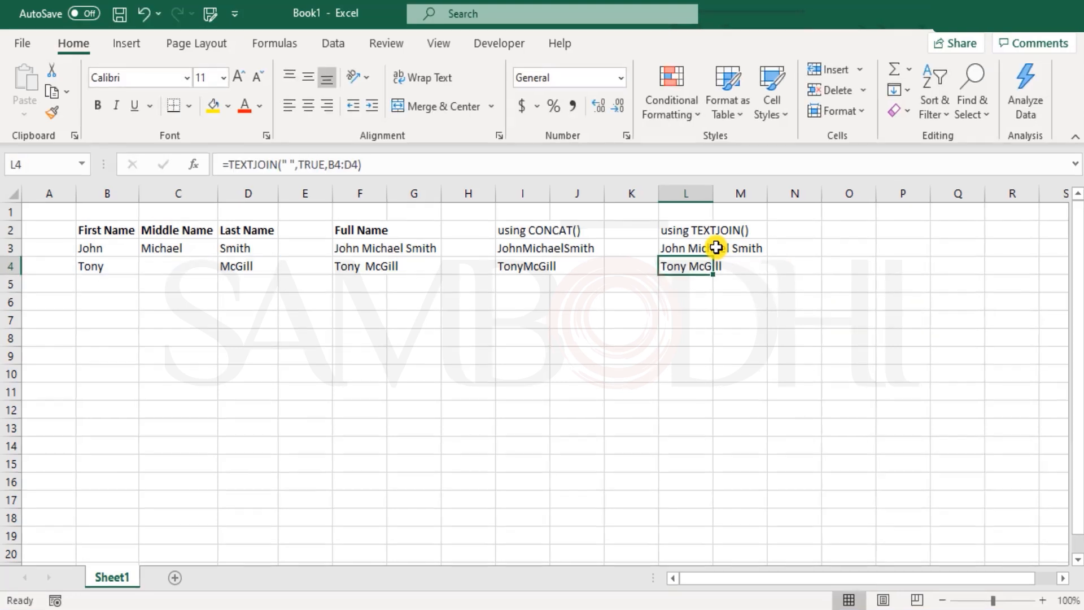
Copy the TEXTJOIN formula from L3 into L4.
key(Up)
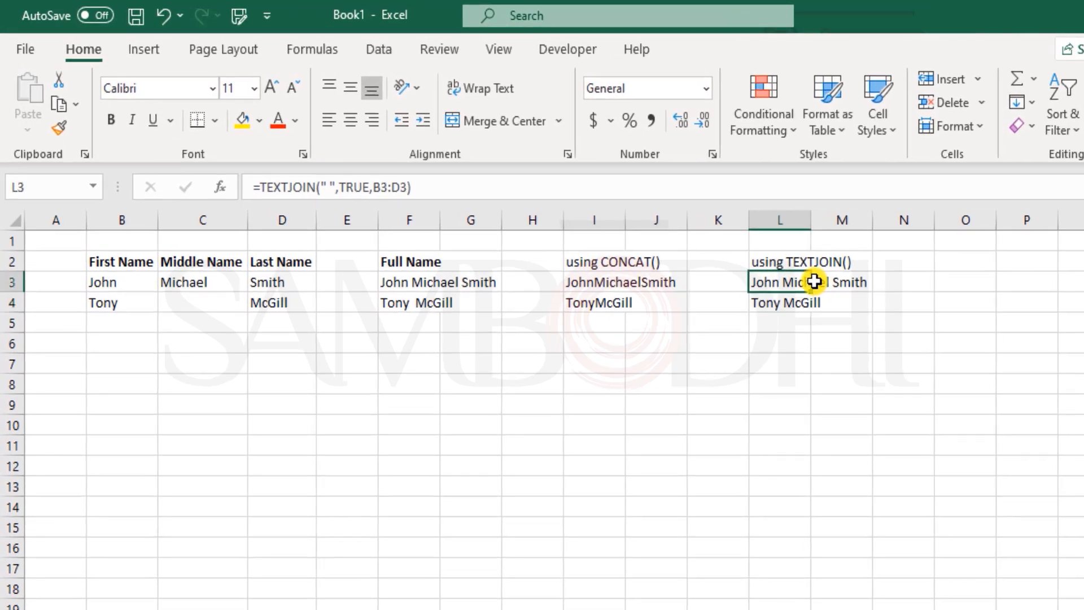
key(Down)
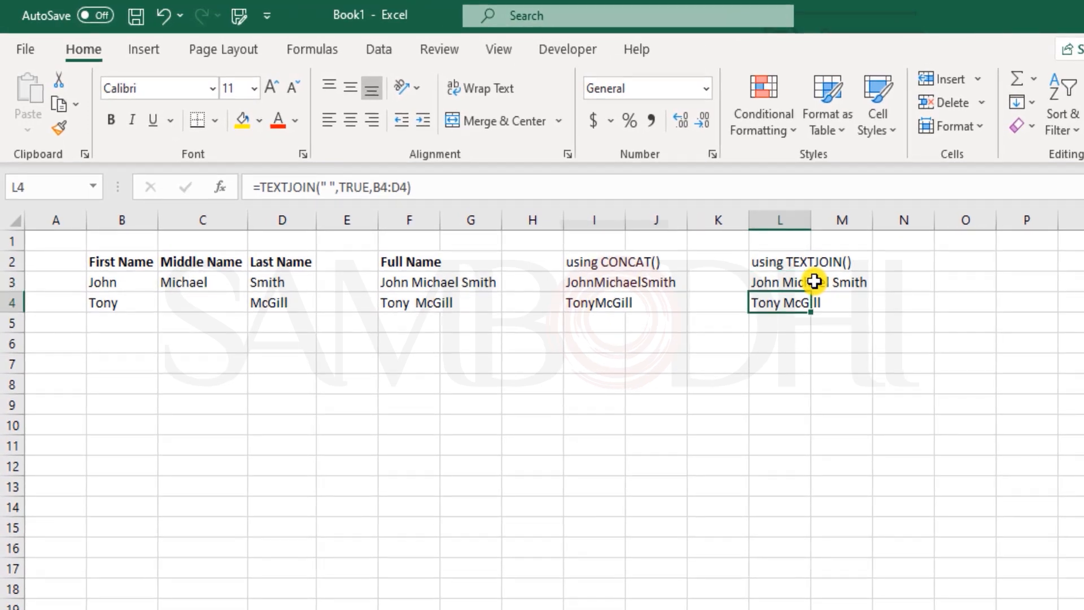
key(Up)
key(ctrl+c)
key(Down)
key(ctrl+v)
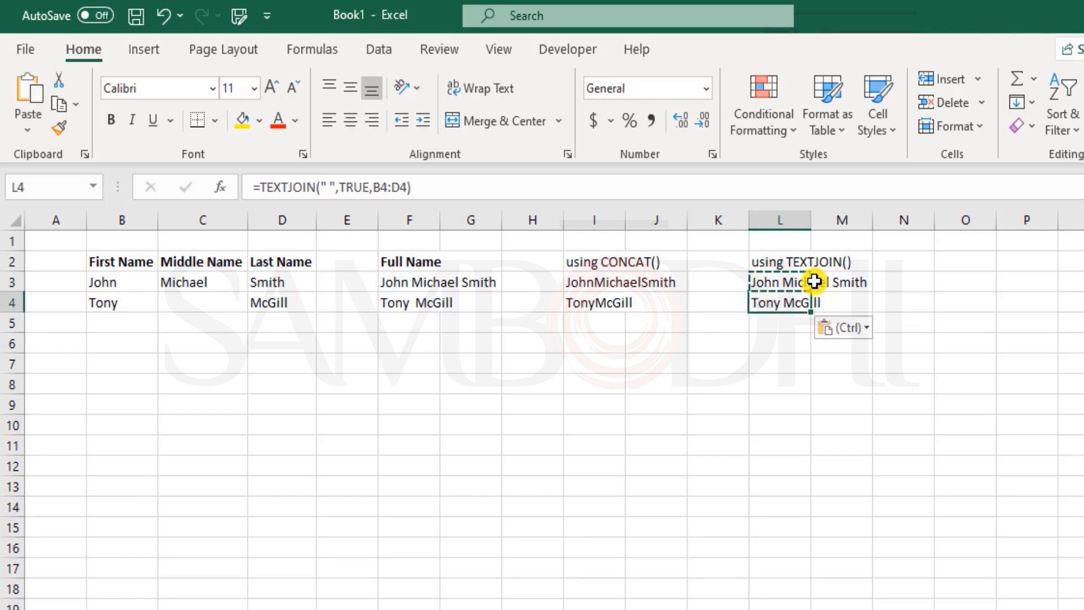
key(Escape)
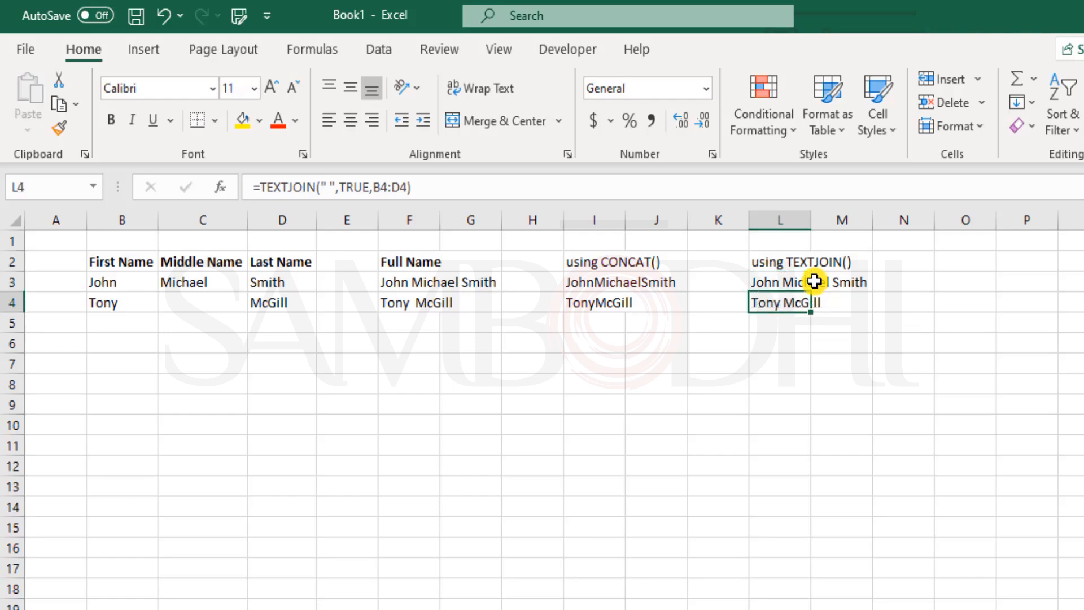
Enter a middle initial followed by a period for the second person in C4.
key(Left)
key(Left)
key(Left)
key(Left)
key(Left)
key(Left)
key(Left)
key(Left)
key(Left)
key(Left)
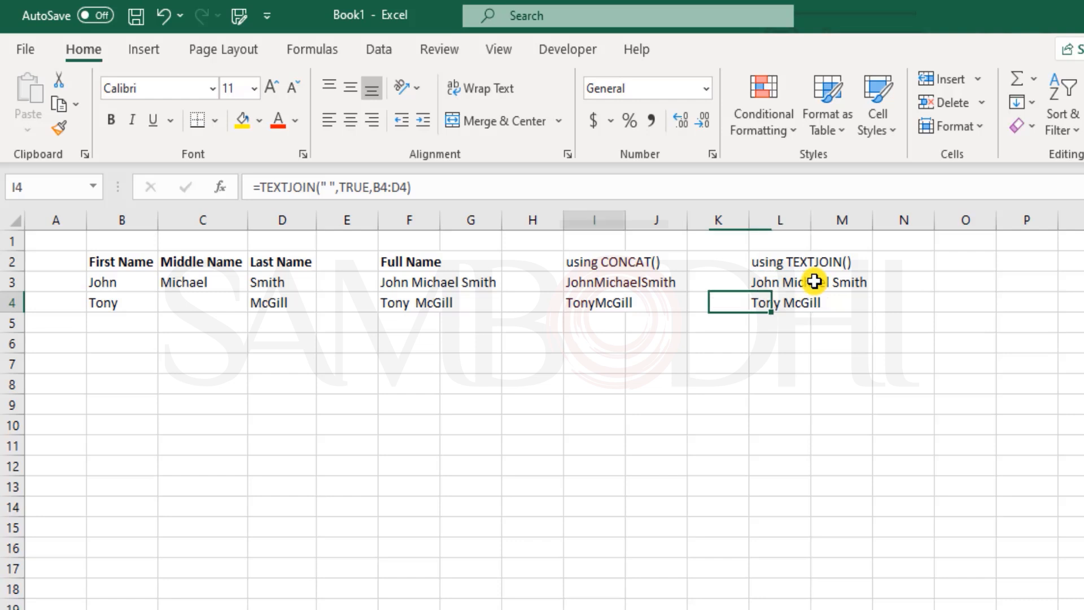
key(Right)
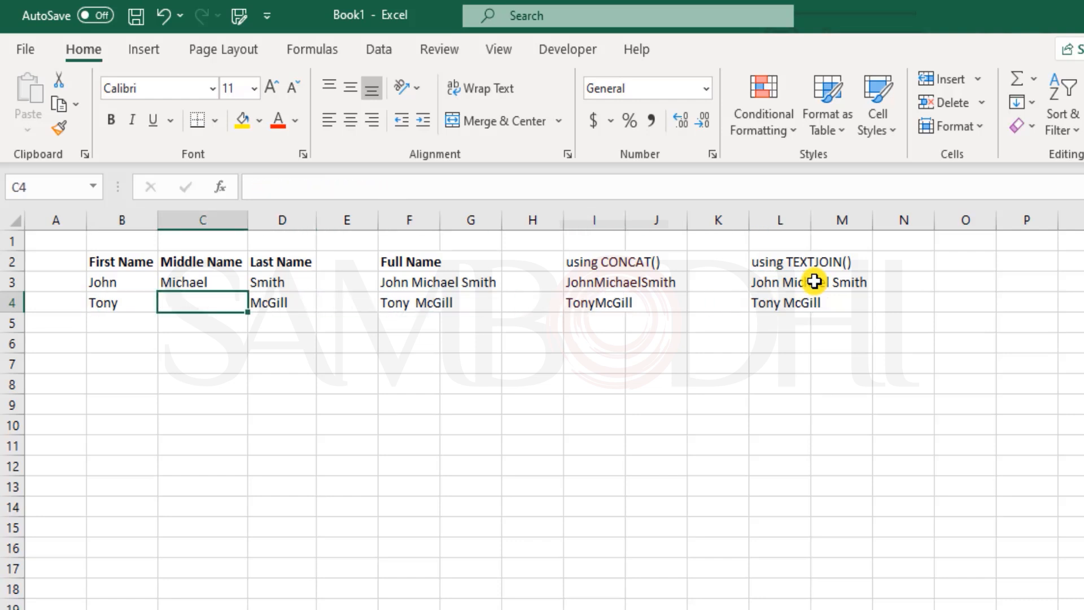
text(K.)
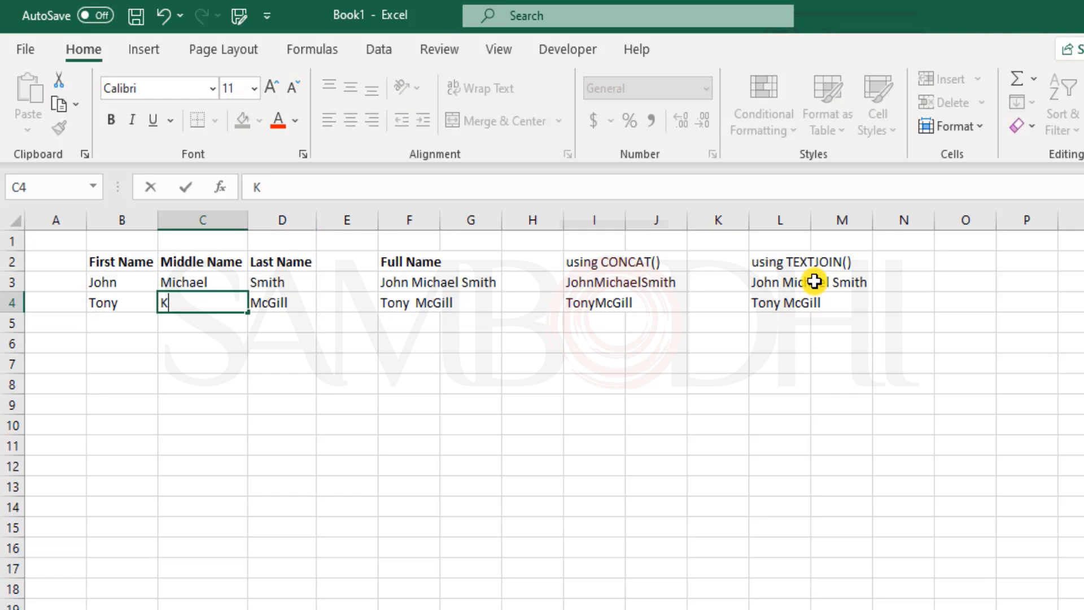
key(Return)
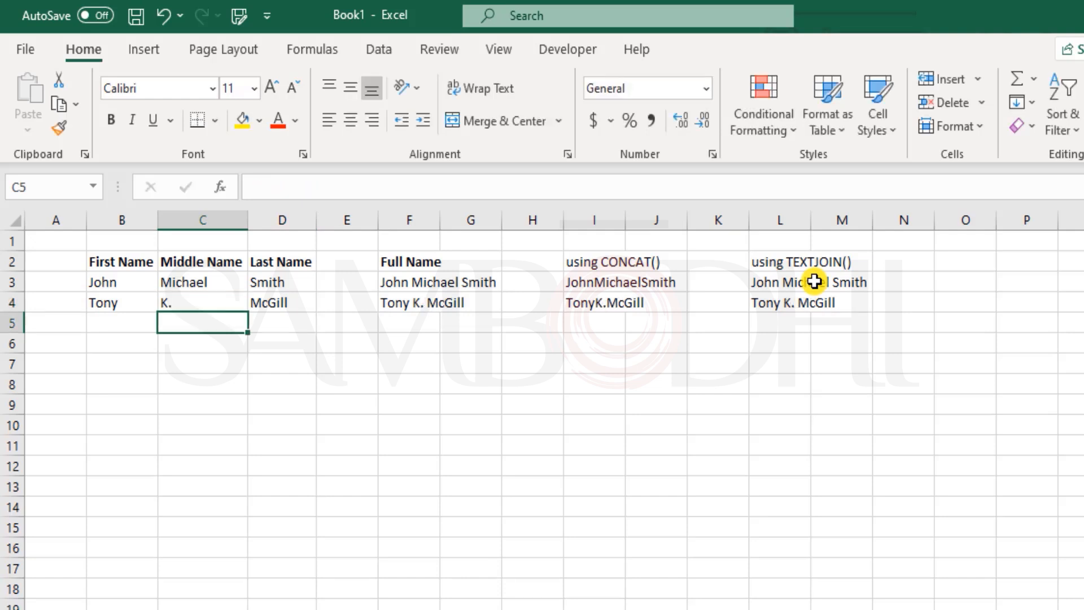
Check how the middle initial is handled in the second person's joined names across row 4.
key(Up)
key(Right)
key(Home)
key(Right)
key(Right)
key(Right)
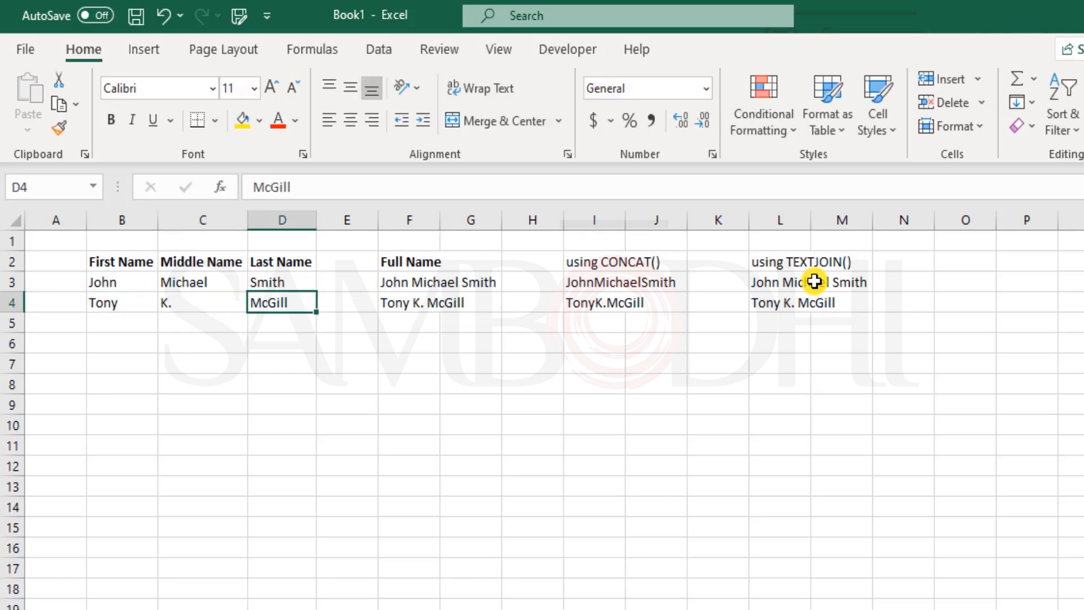
key(ctrl+Right)
key(ctrl+Right)
key(ctrl+Right)
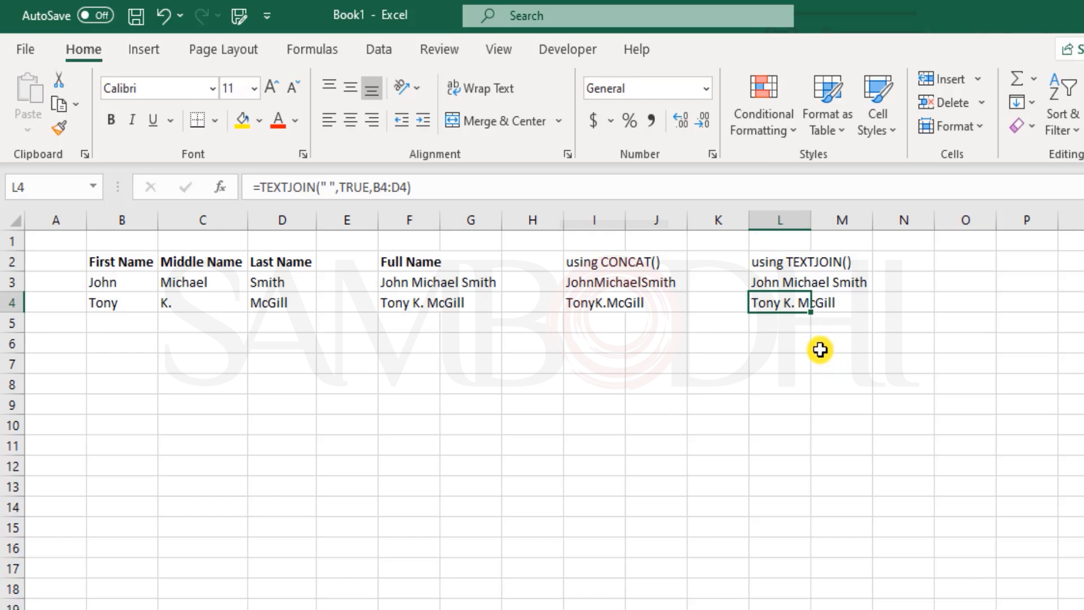
Make the "using TEXTJOIN()" heading in L2 and the "using CONCAT()" heading in I2 bold.
click(794, 270)
key(ctrl+b)
click(604, 263)
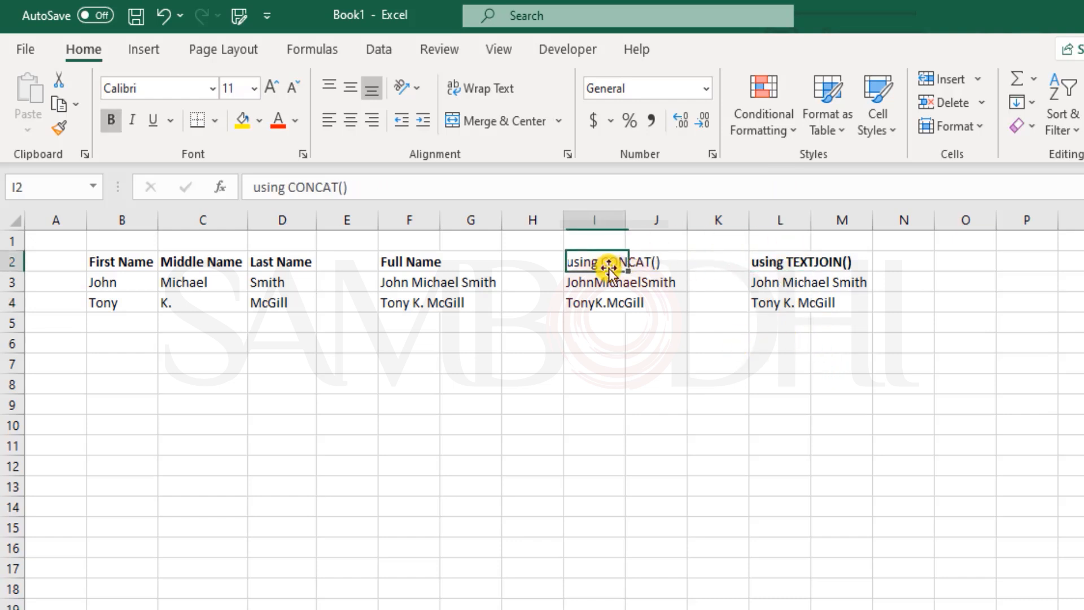
key(ctrl+b)
click(717, 384)
click(199, 349)
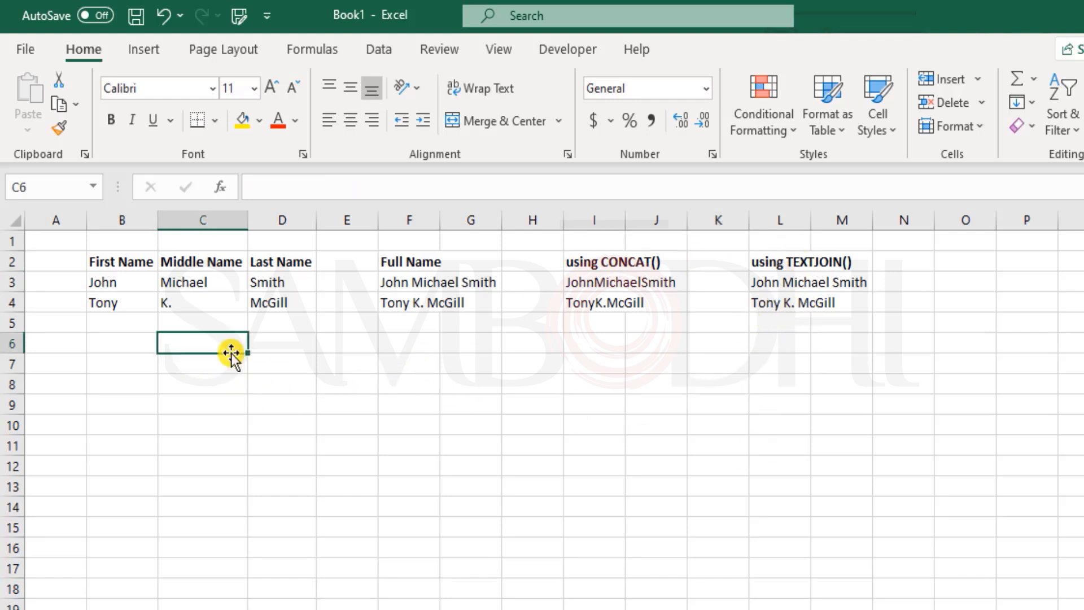
Clear the second person's middle initial from C4 and check the TEXTJOIN result in L4.
click(226, 303)
key(Delete)
key(Down)
key(Down)
key(Right)
key(Right)
key(Right)
key(Right)
key(Right)
key(Right)
key(Right)
key(Right)
key(Right)
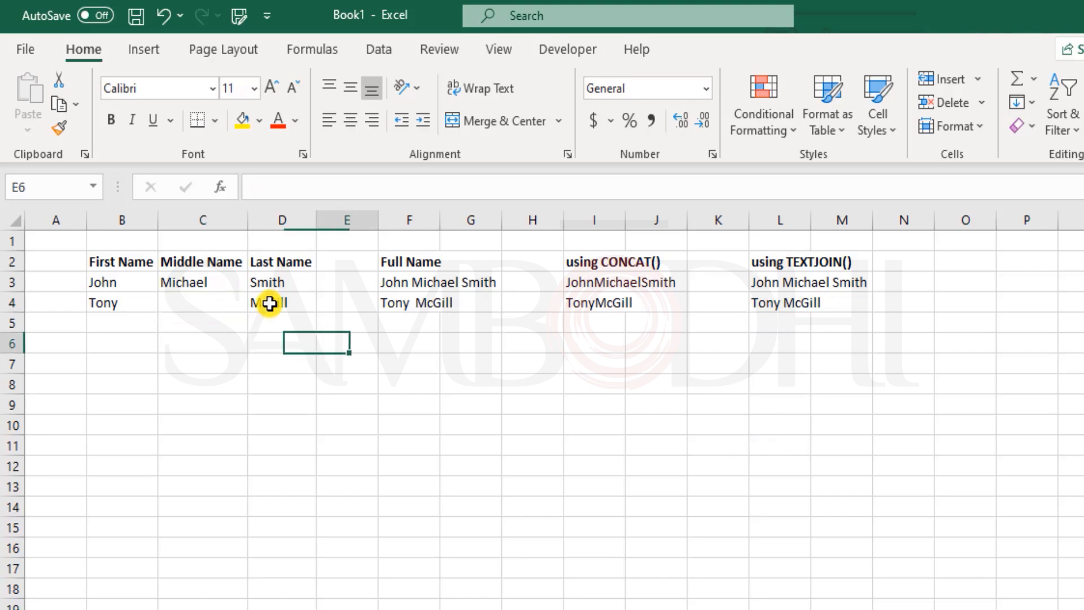
key(Up)
key(Up)
key(Up)
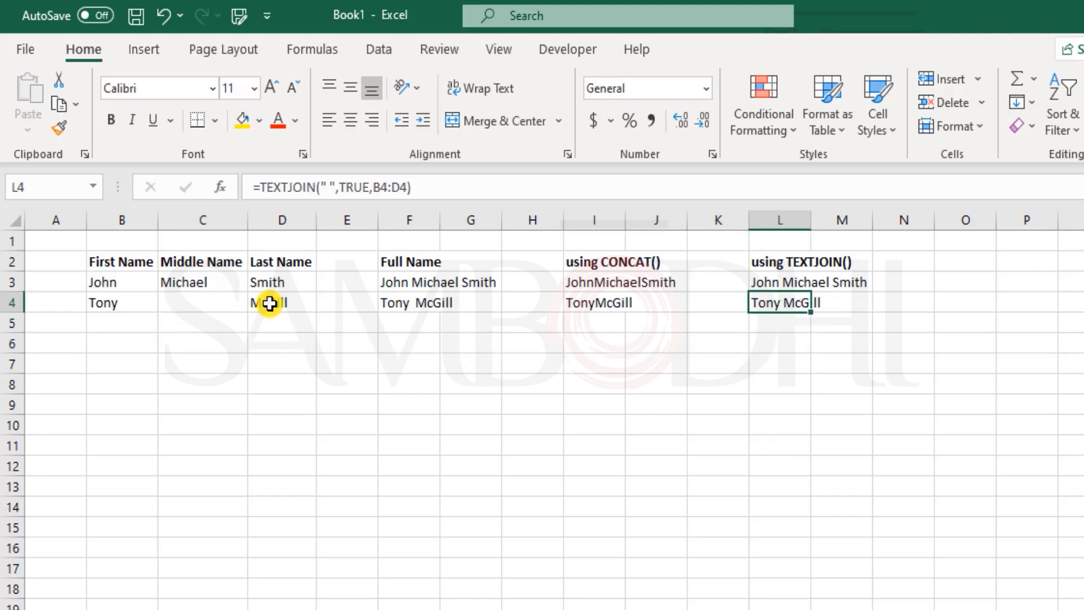
Count the characters of the first person's TEXTJOIN result in O3 with =LEN(L3).
key(Right)
key(Right)
key(Right)
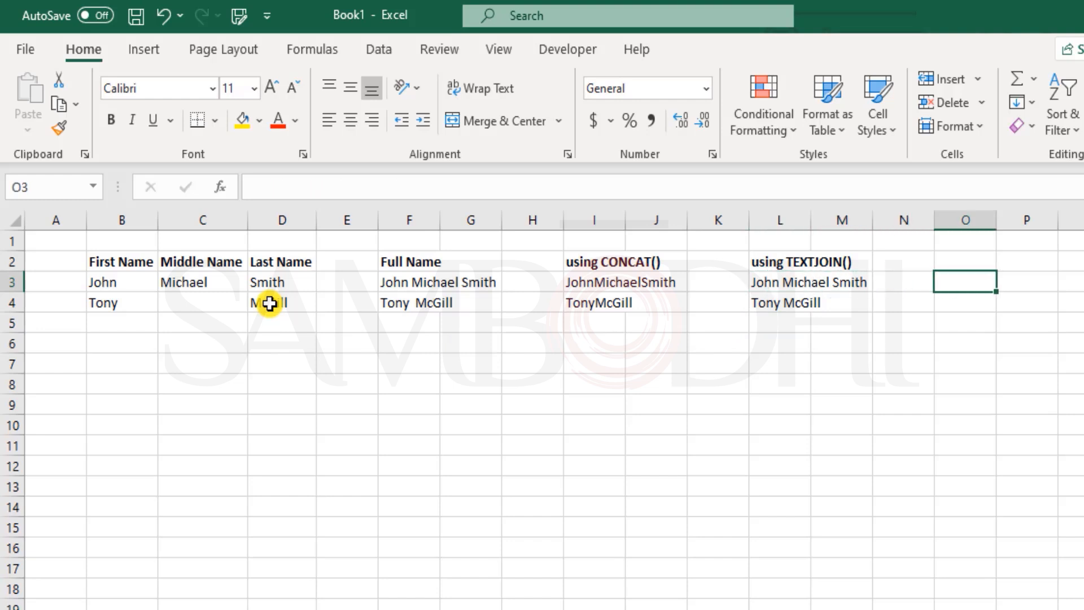
text(=l)
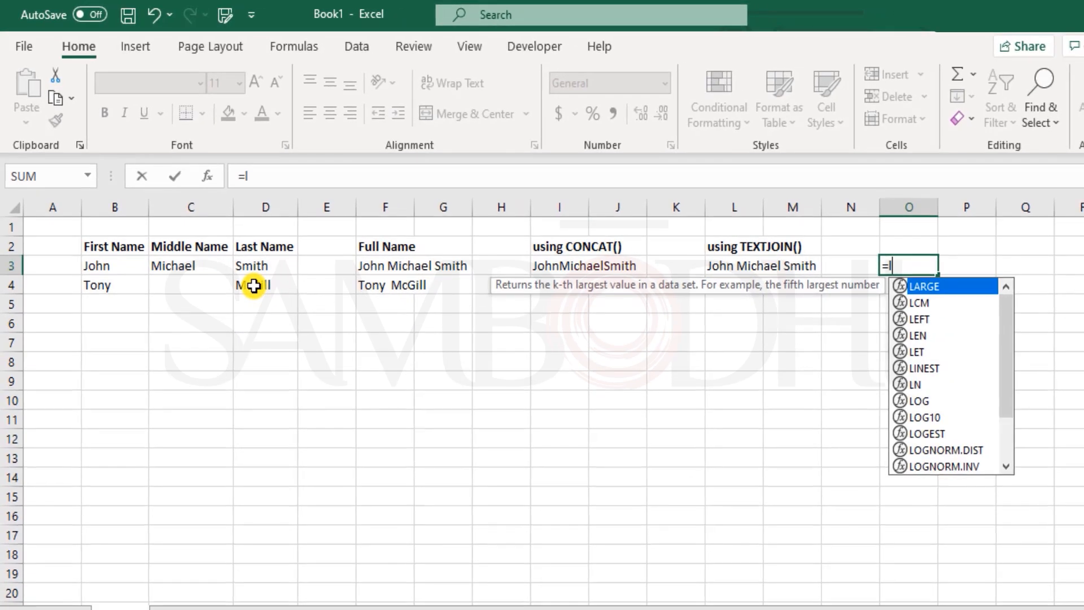
text(en)
key(Tab)
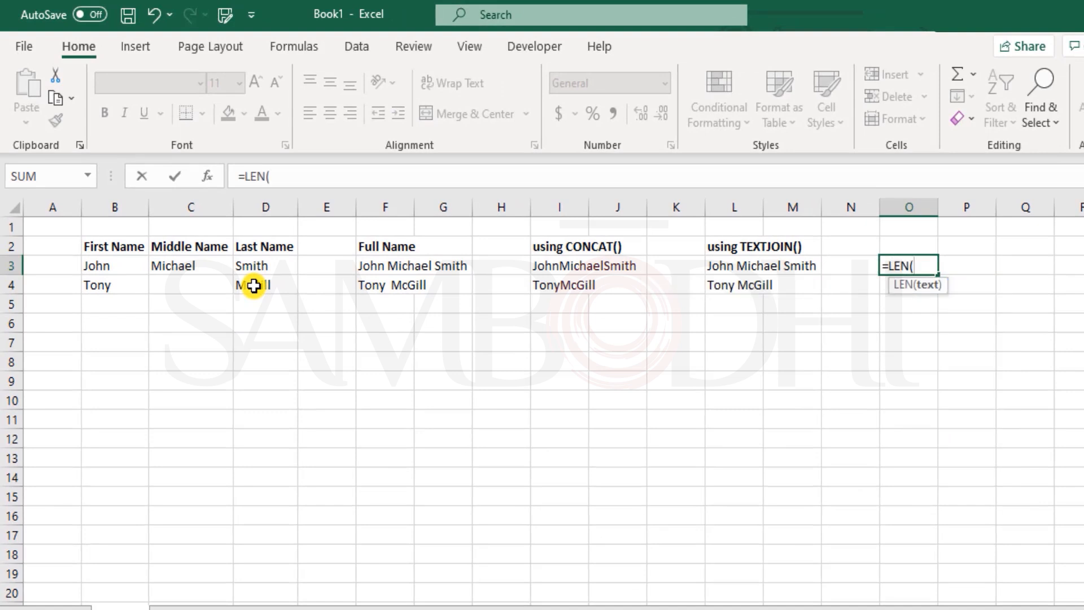
key(Left)
key(Left)
key(Left)
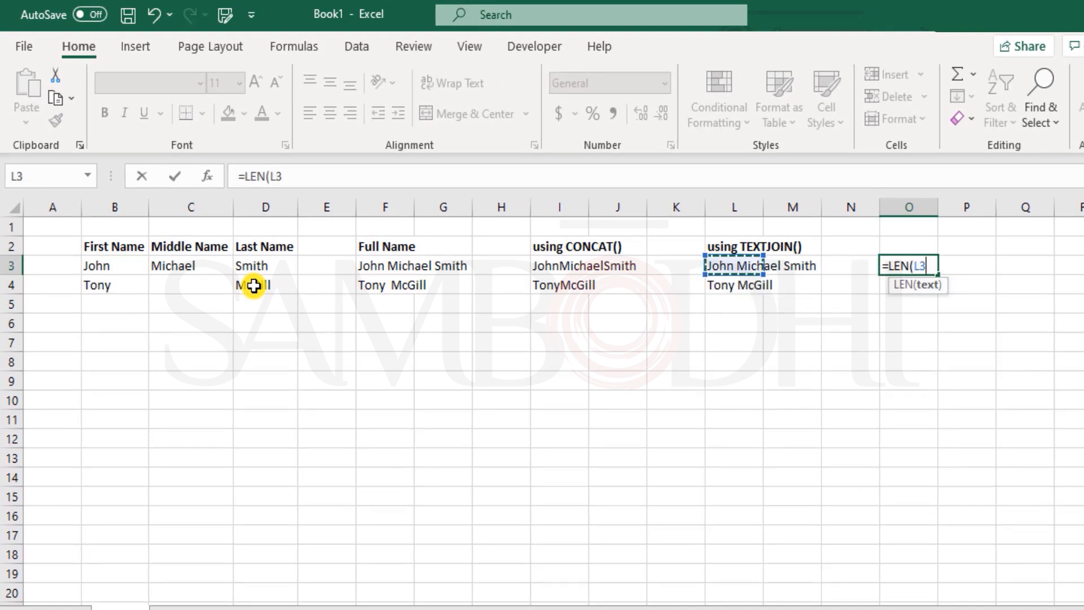
key(BackSpace)
key(BackSpace)
key(BackSpace)
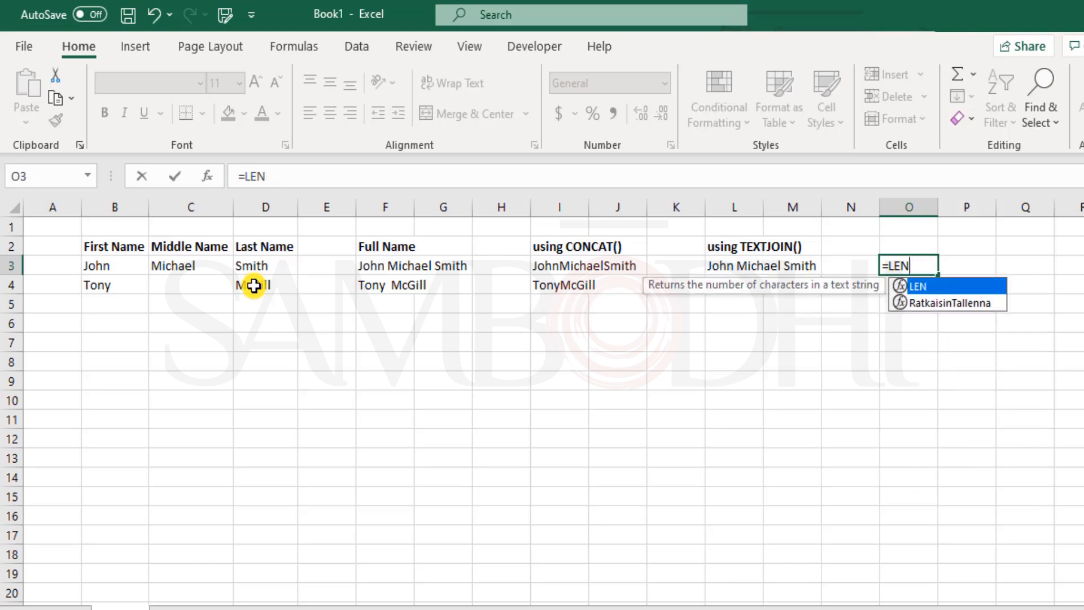
text(()
key(Left)
key(Left)
key(Left)
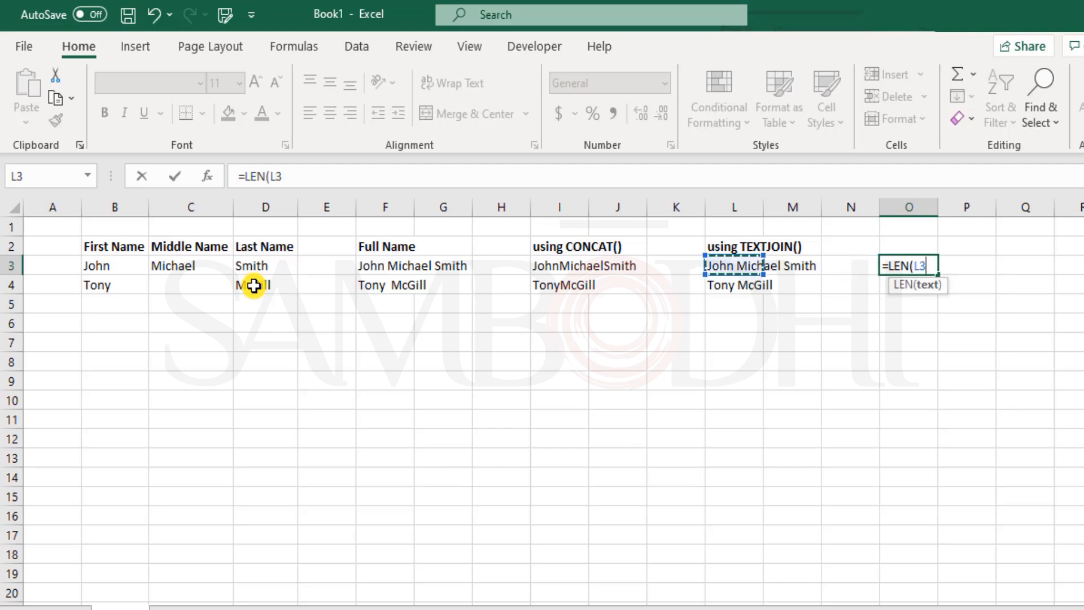
text())
key(Return)
key(Up)
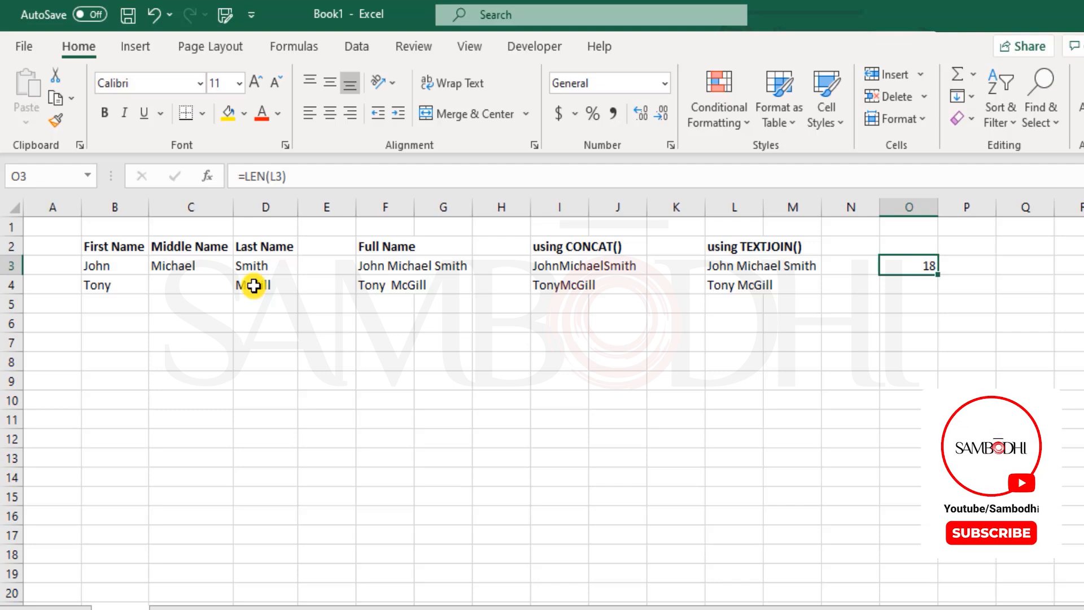
Count the characters of the first person's CONCAT result in Q3 with =LEN(I3).
key(Right)
key(Right)
text(=len)
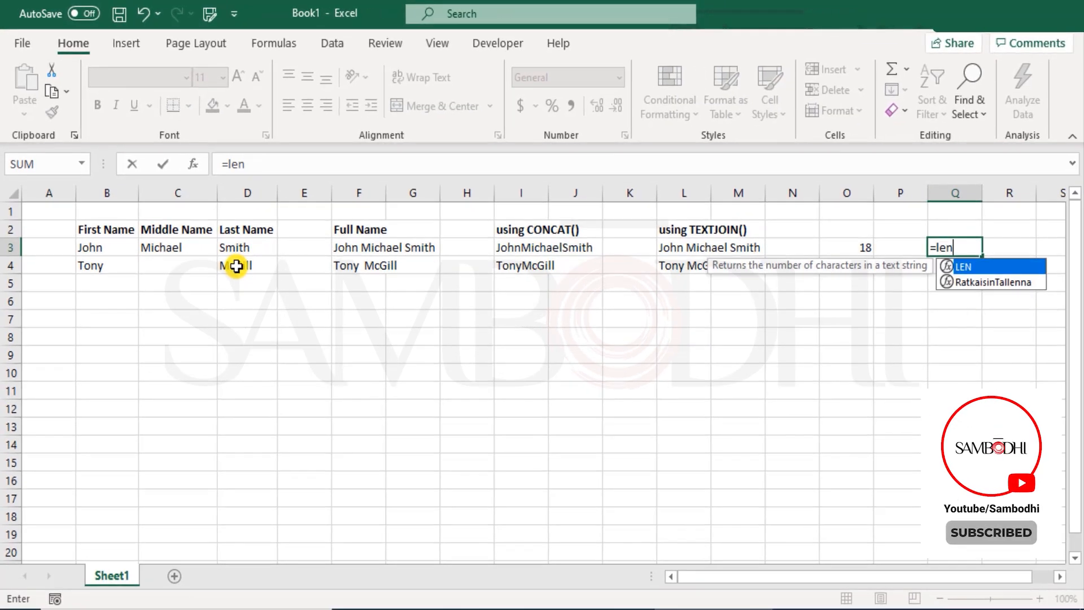
key(Tab)
key(Left)
key(Left)
key(Left)
key(Left)
key(Left)
key(Left)
key(Left)
key(Left)
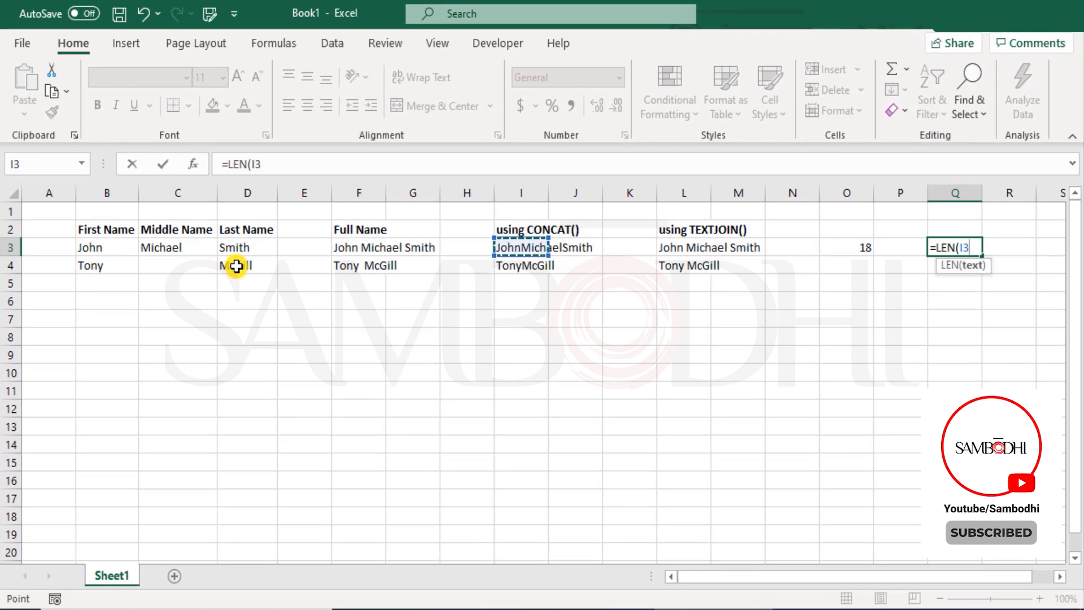
text())
key(Return)
key(Up)
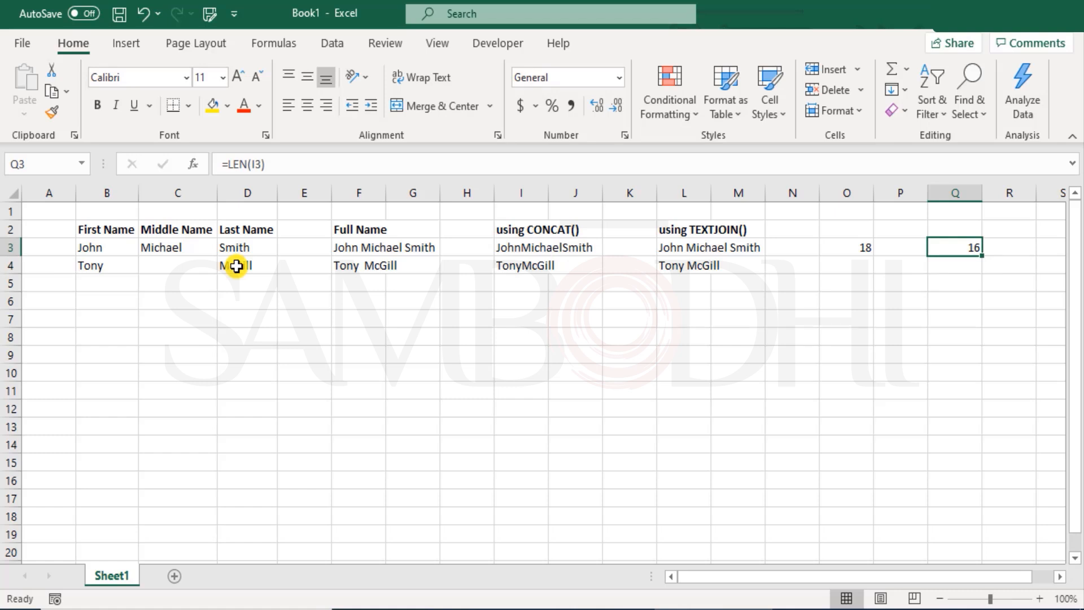
Add the heading LEN() in O2 above the character count.
key(Left)
key(Left)
key(Down)
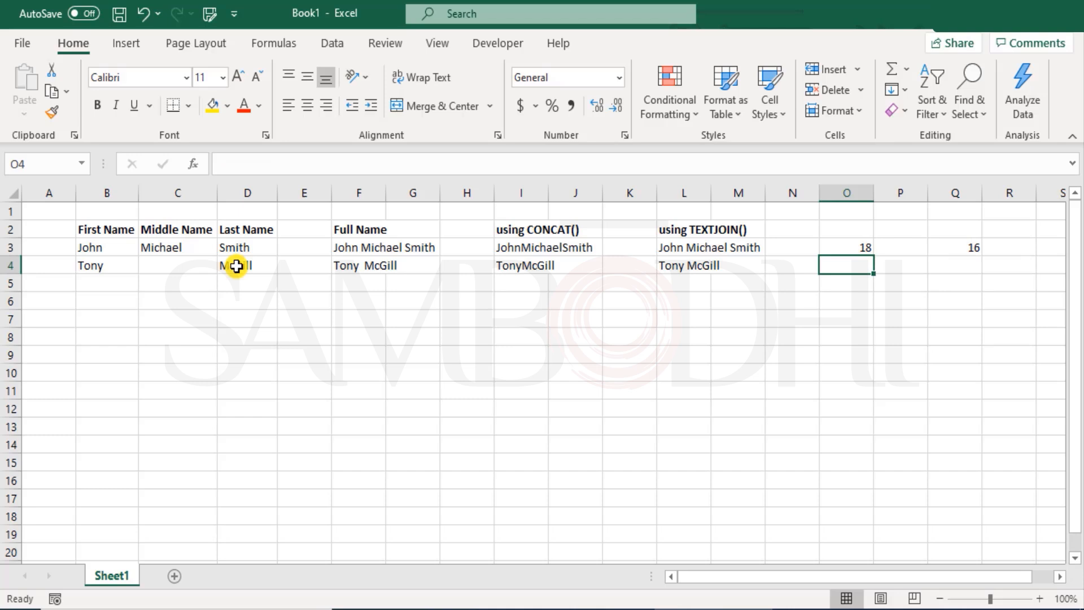
key(Up)
key(Up)
text(LE)
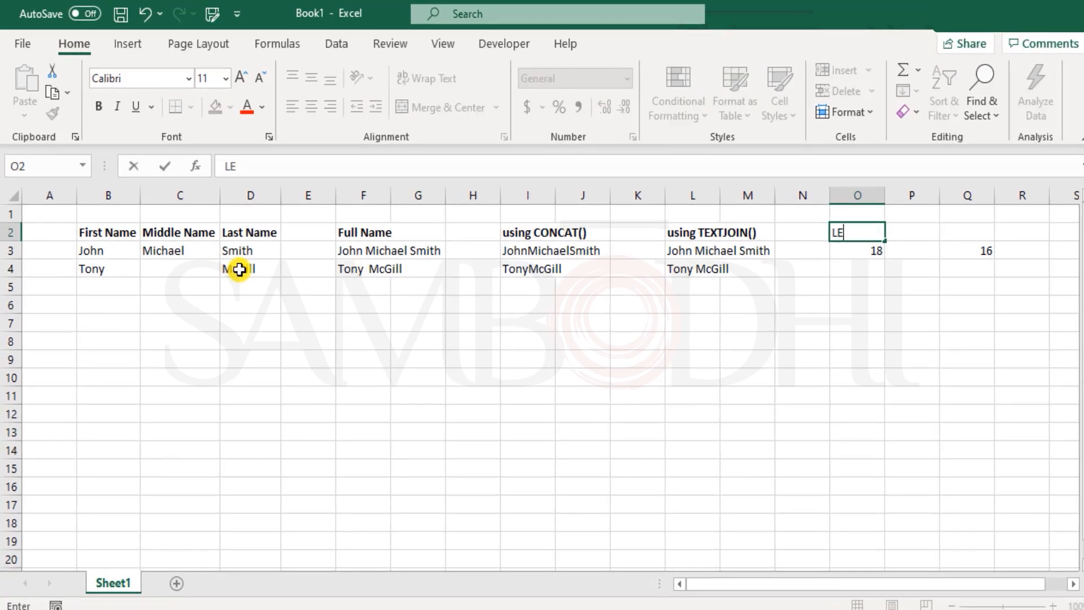
text(N())
key(Return)
Count the characters of the second person's TEXTJOIN result in O4 with =LEN(L4).
key(Down)
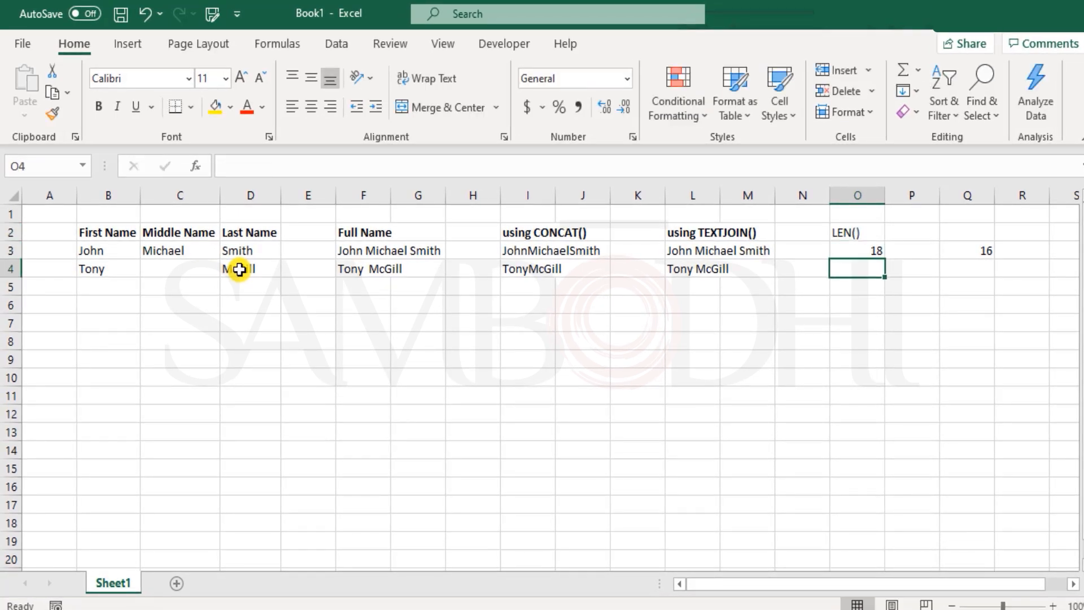
text(=len)
key(Tab)
key(Left)
key(Left)
key(Left)
key(Left)
key(Right)
text())
key(Return)
key(Up)
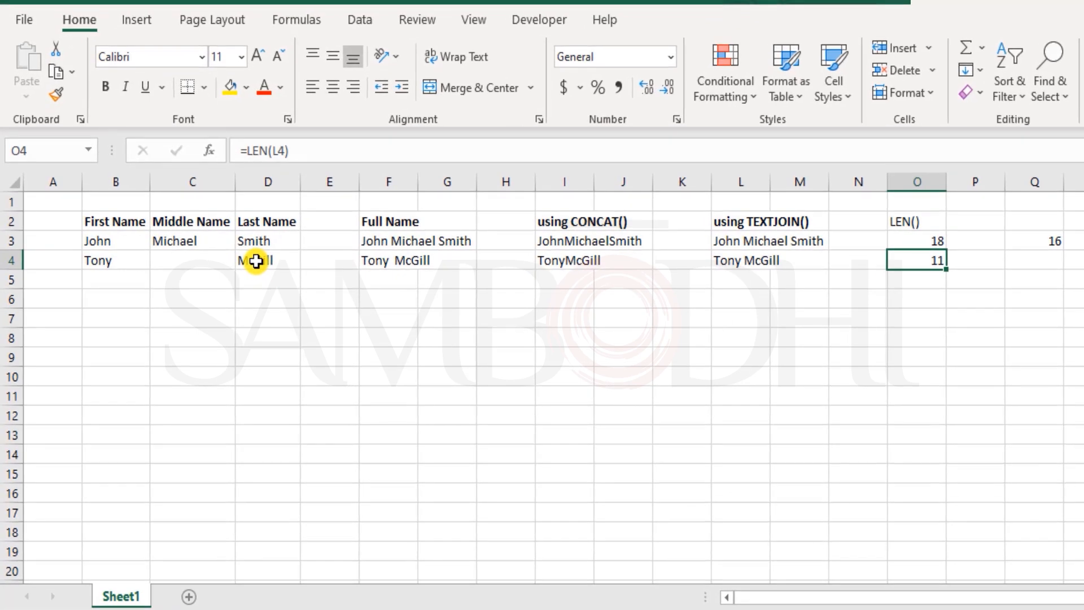
Compare the second person's TEXTJOIN result with its LEN count and examine the formula in O4.
key(Left)
key(Left)
key(Left)
key(Left)
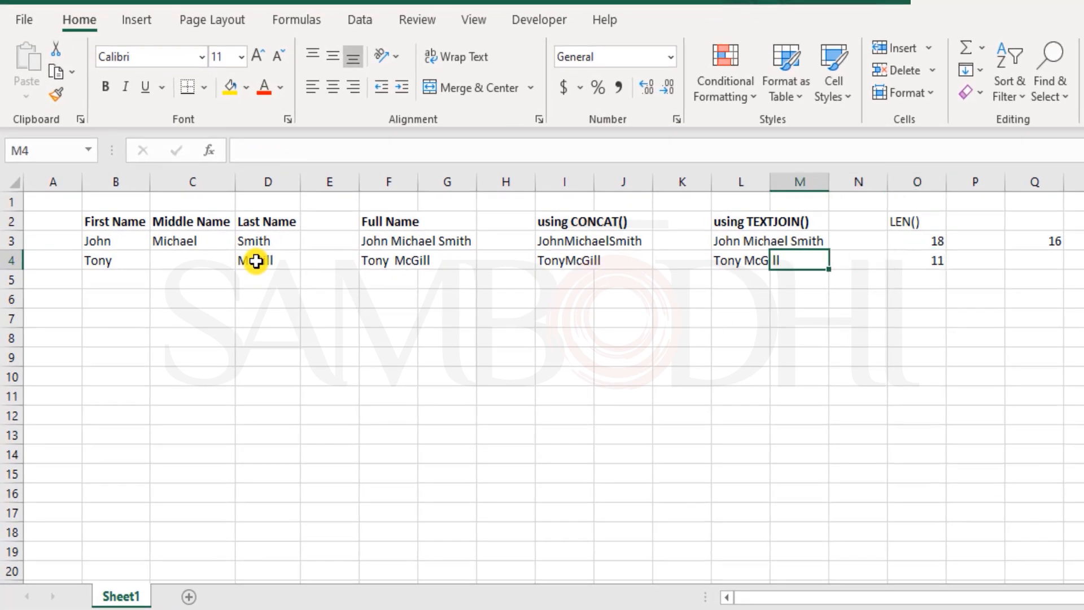
key(Right)
key(Right)
key(Right)
key(Right)
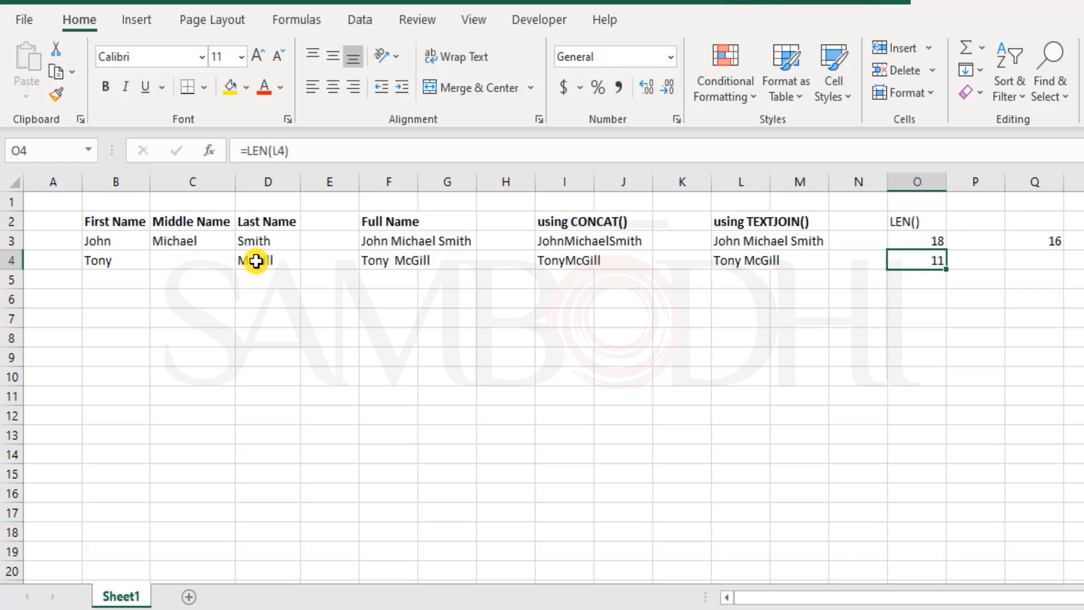
key(F2)
key(Escape)
key(Down)
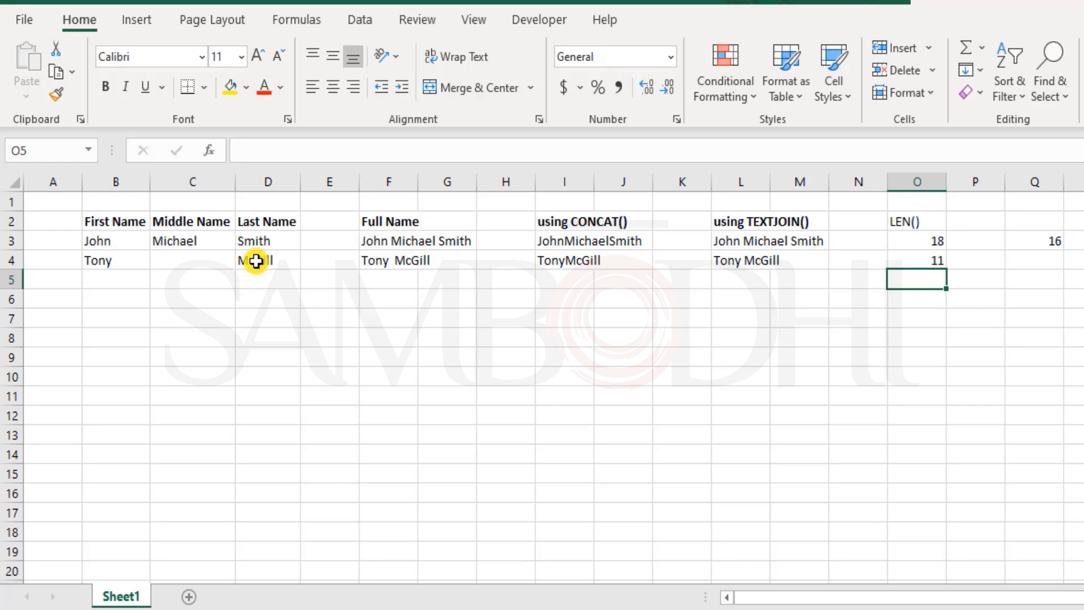
Make the LEN() heading in O2 bold.
key(Up)
key(Up)
key(Up)
key(ctrl+b)
Delete the character count of the CONCAT result from Q3.
key(Down)
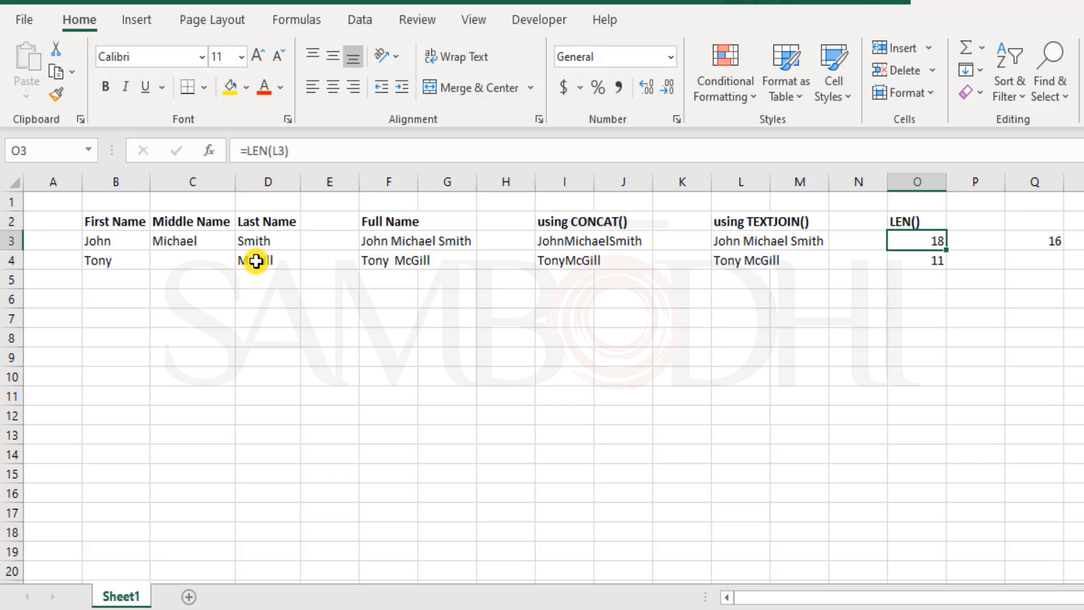
key(Right)
key(Right)
key(Delete)
Move the LEN() heading and its two character counts from O2:O4 to B7:B9.
key(Up)
key(Left)
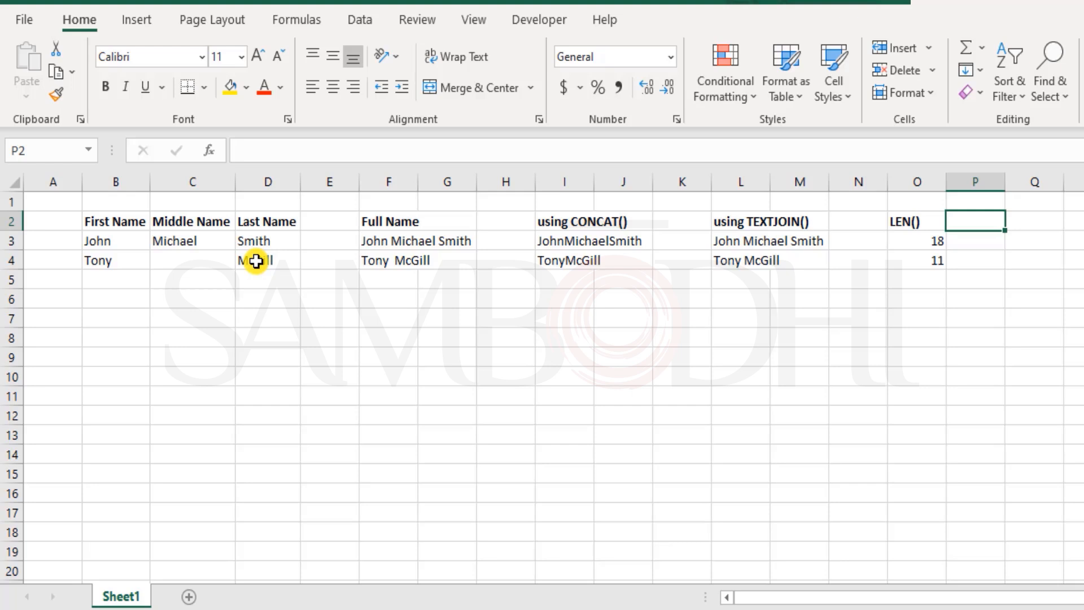
key(Right)
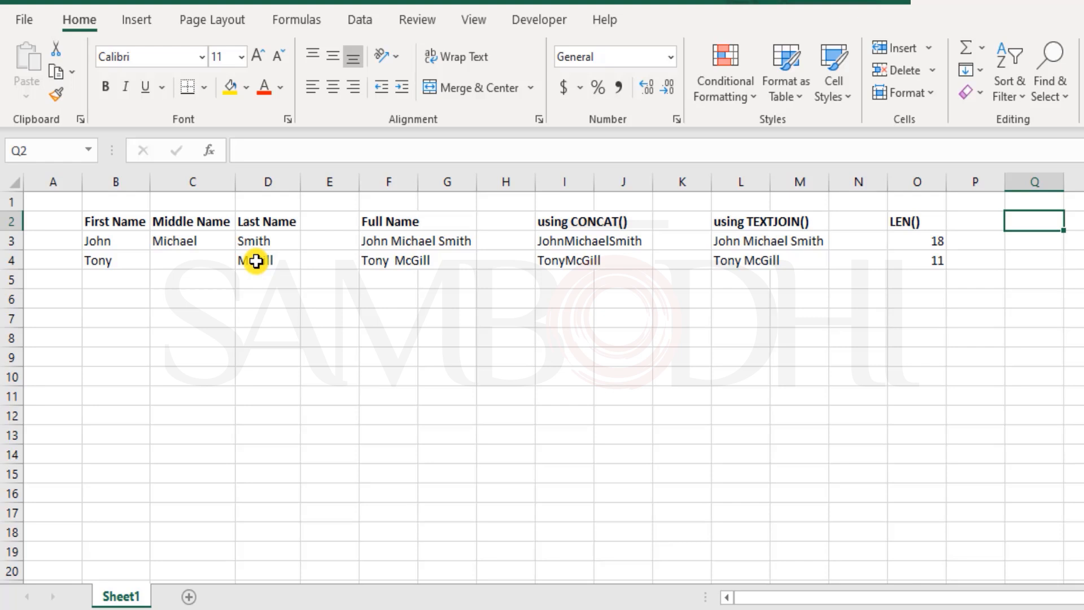
key(Left)
key(Left)
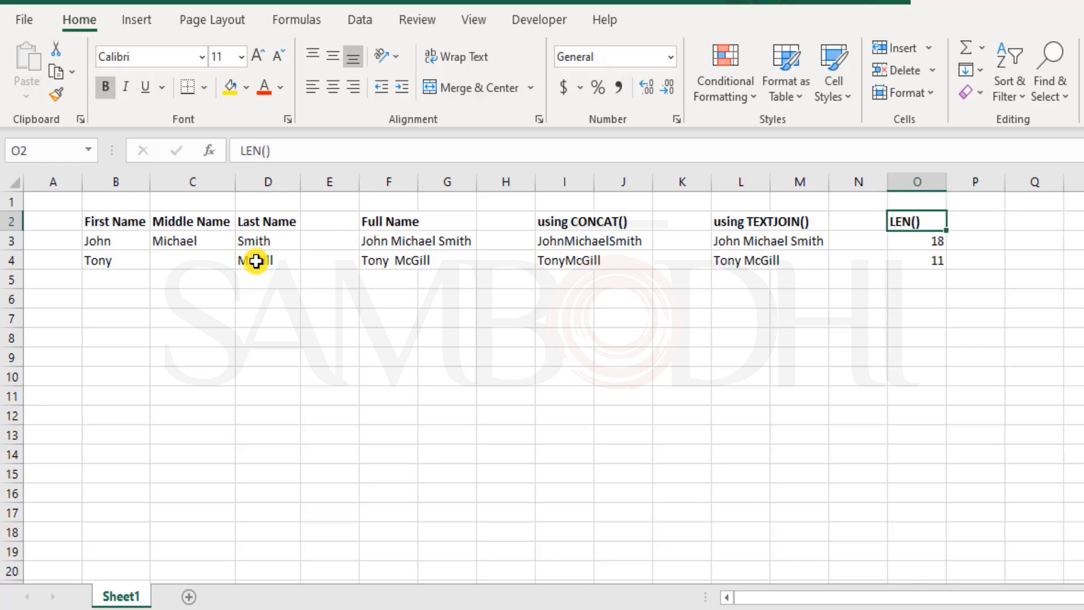
key(shift+Down)
key(shift+Down)
key(ctrl+c)
key(Down)
key(Up)
key(Up)
key(Down)
key(Left)
key(Left)
key(Down)
key(Down)
key(Down)
key(Down)
key(Down)
key(Down)
key(Down)
key(Up)
key(Up)
key(Left)
key(Left)
key(Left)
key(Left)
key(Left)
key(Left)
key(Left)
key(Left)
key(Left)
key(Left)
key(Left)
key(Left)
key(Right)
key(ctrl+v)
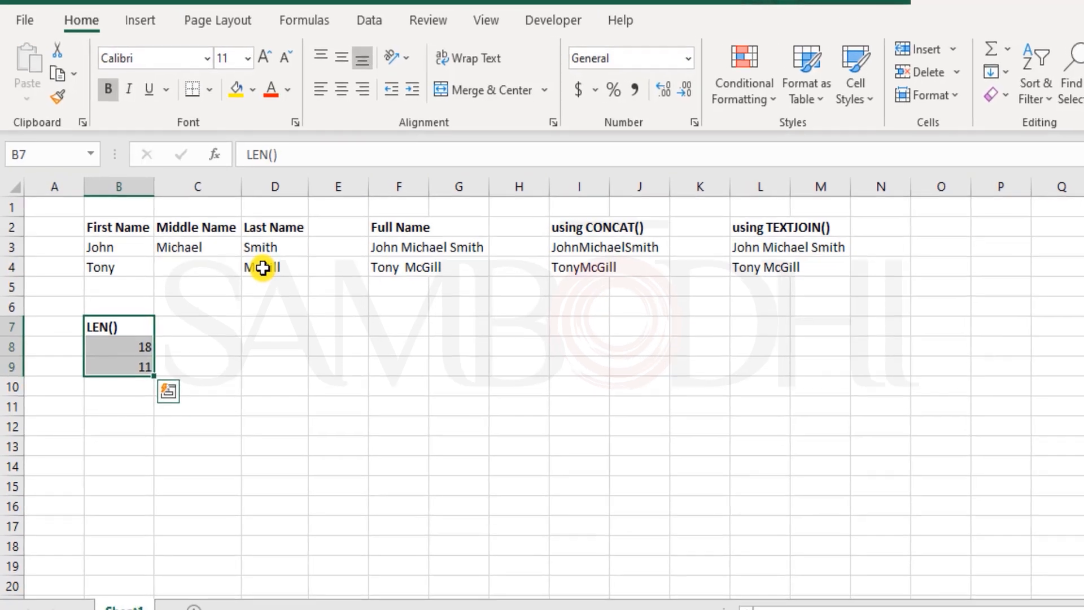
Add the heading FIND() in D7 and make it bold.
key(Right)
key(Right)
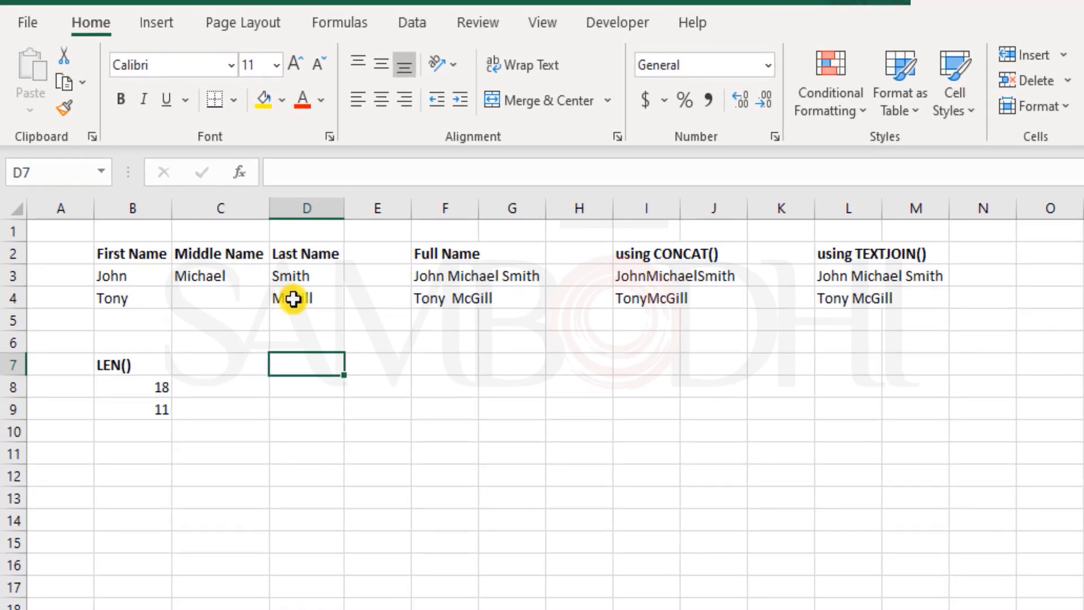
text(FIND())
key(Return)
key(Up)
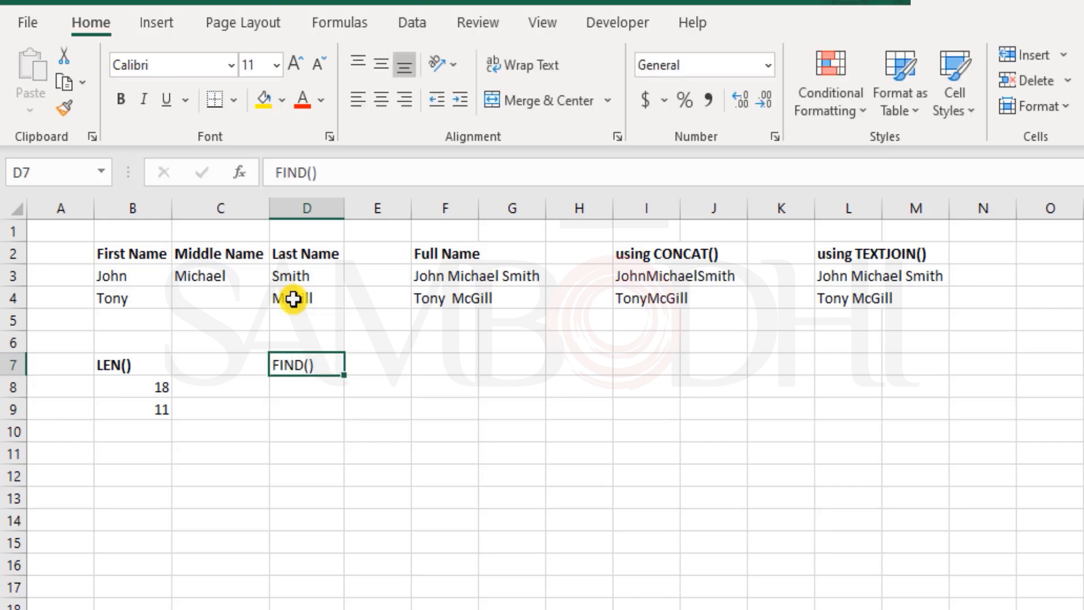
key(ctrl+b)
Find the position of "Mc" in the second person's TEXTJOIN result with =FIND("Mc",L4) in D8.
key(Return)
text(=)
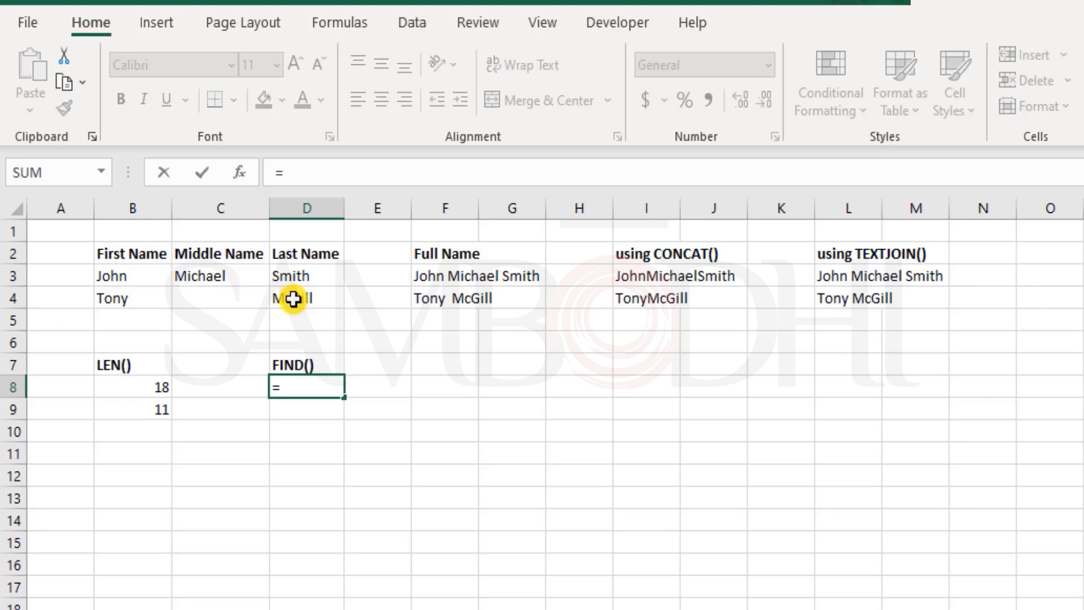
text(fin)
key(Tab)
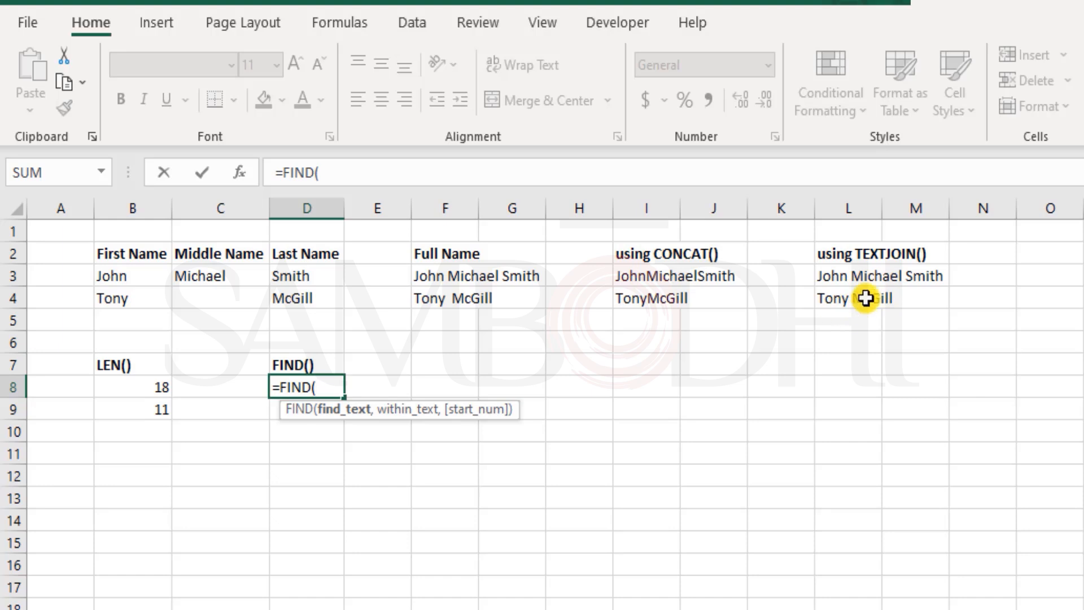
text("Mc",)
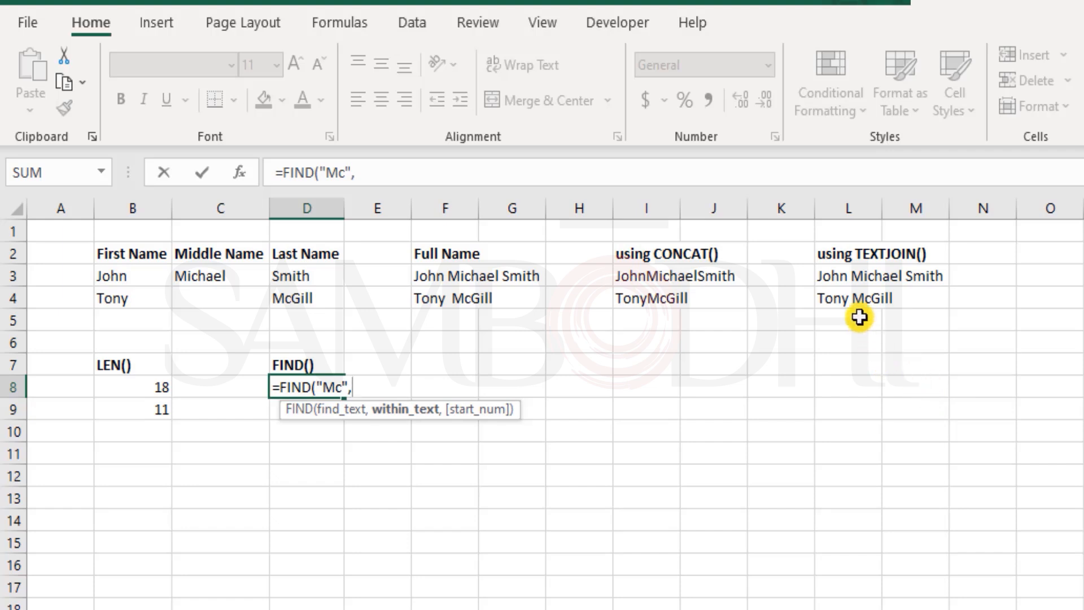
click(870, 292)
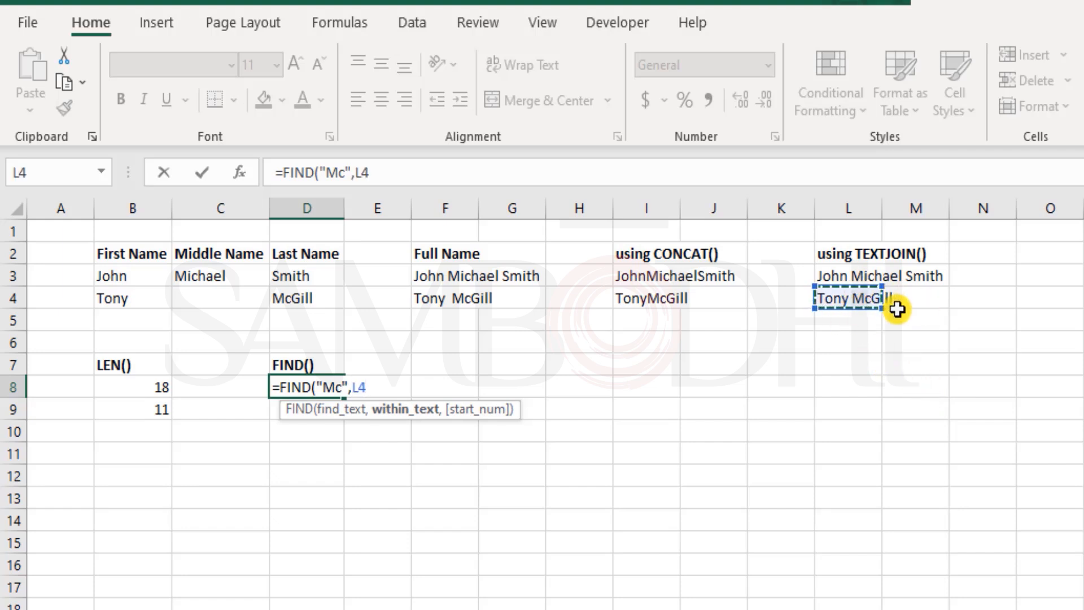
text())
key(Return)
key(Up)
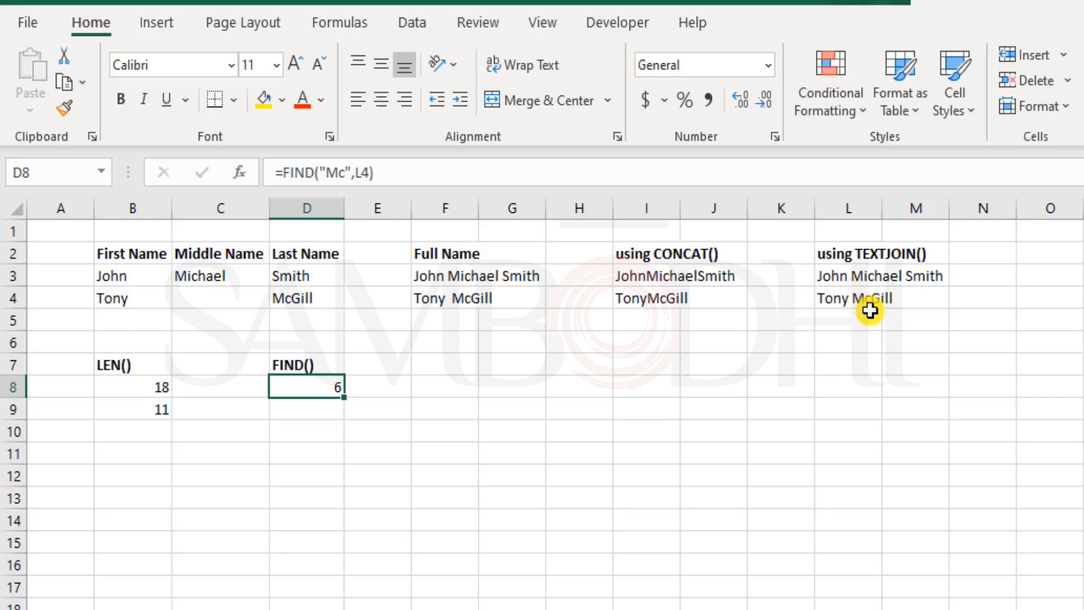
Review the FIND formula in D8 and move it down to D9.
double_click(334, 386)
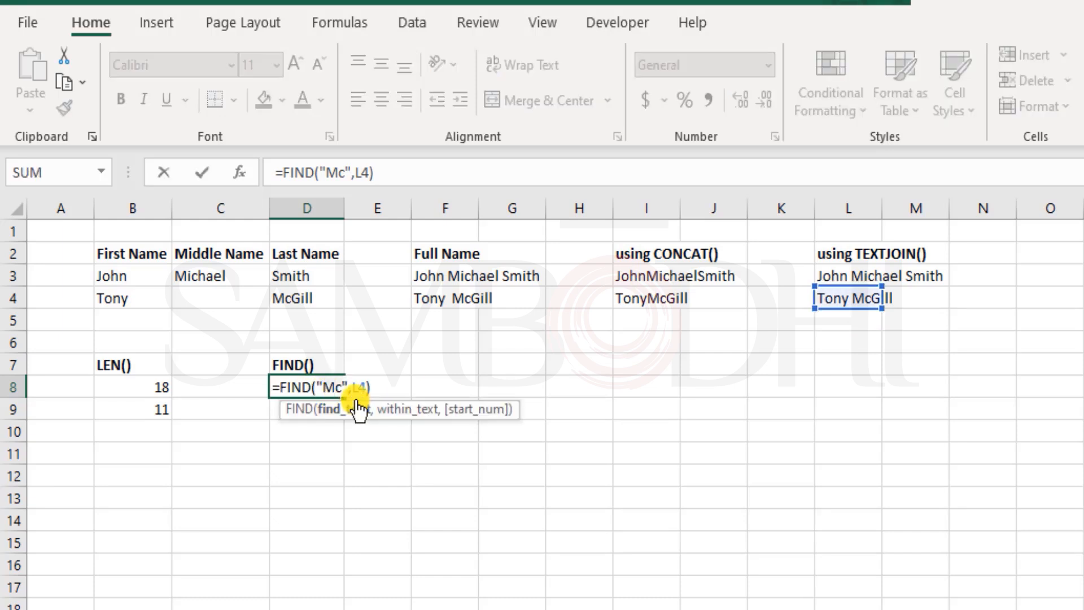
key(Escape)
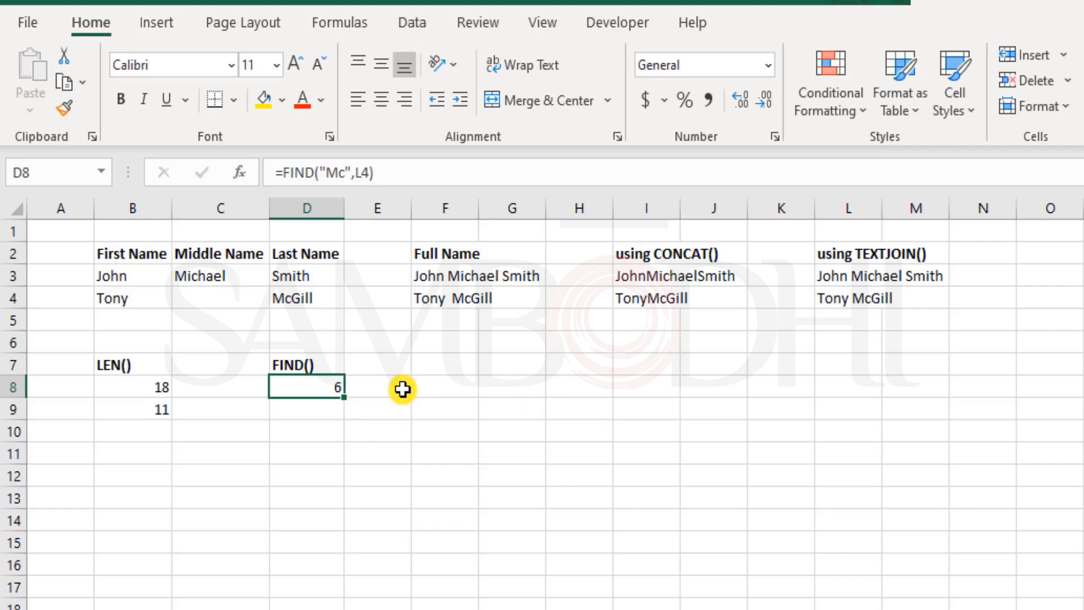
key(Down)
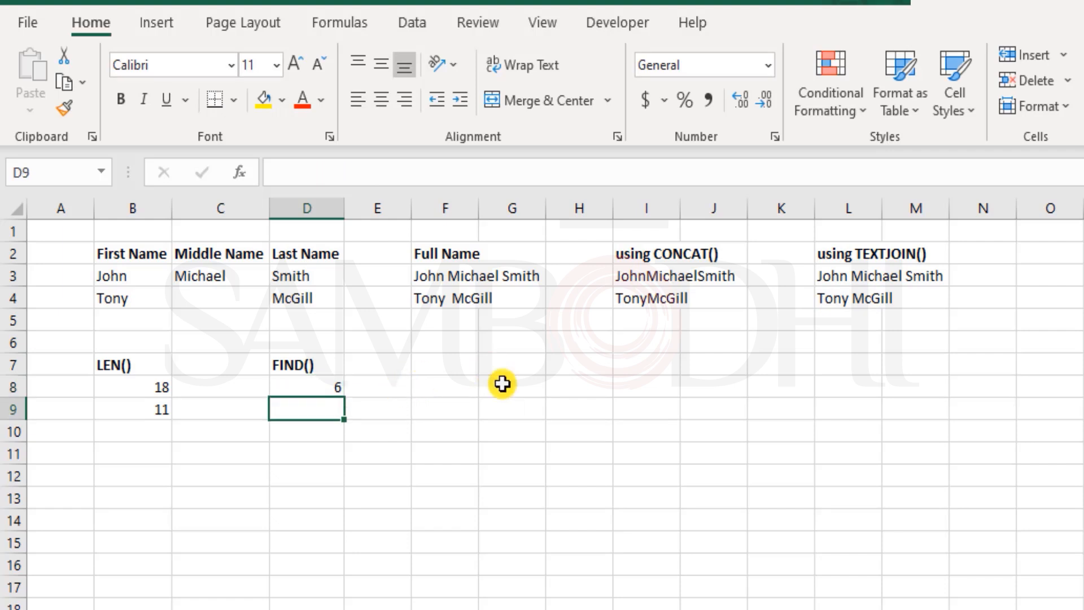
click(319, 389)
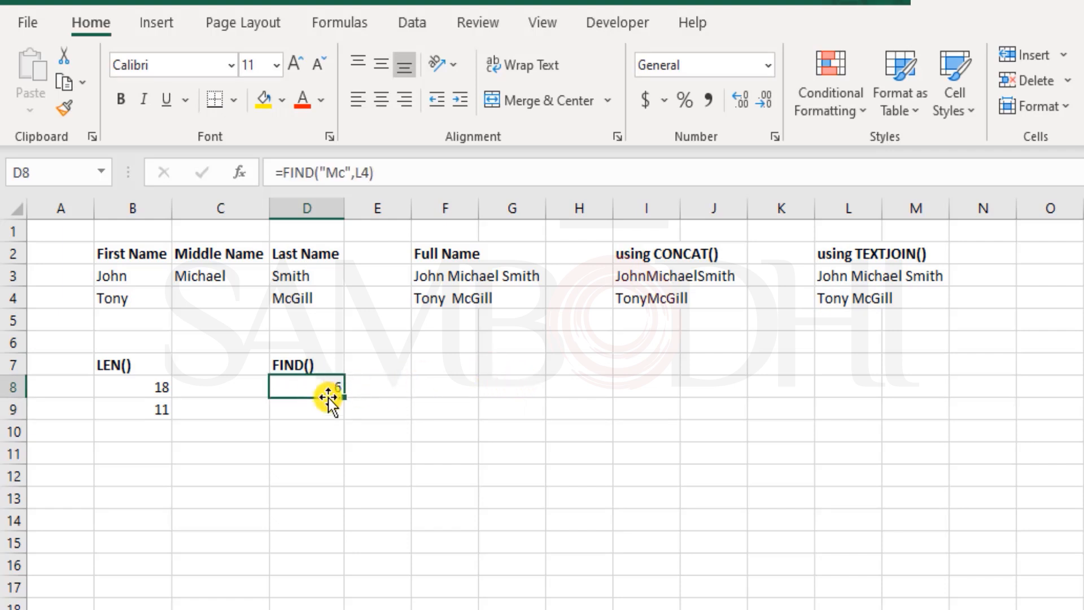
drag(330, 402, 332, 408)
Find the first space in the first person's TEXTJOIN result with =FIND(" ",L3) in D8.
click(321, 381)
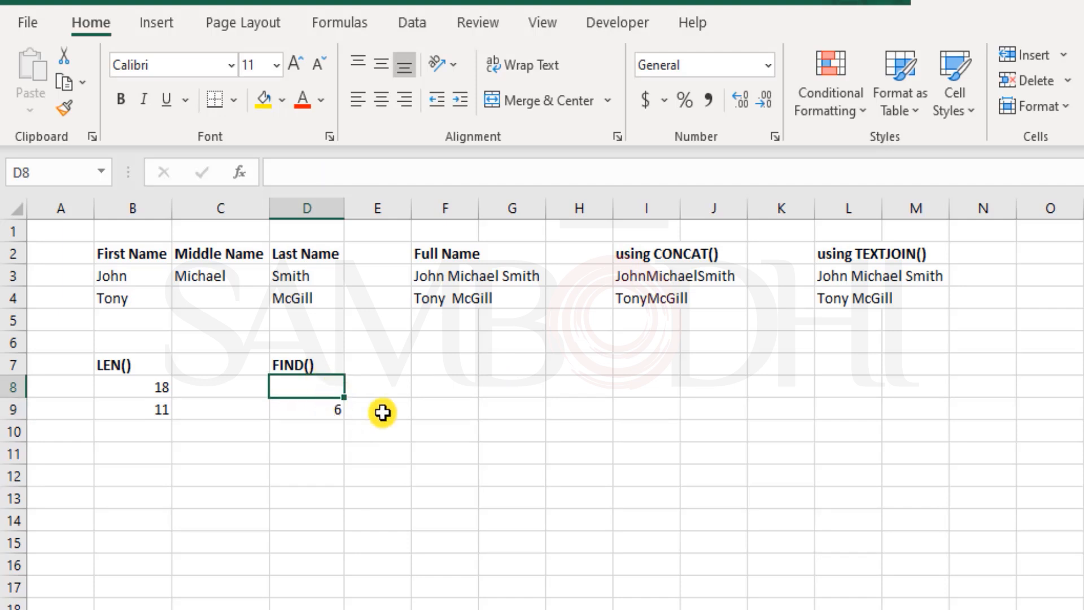
text(=find)
key(Tab)
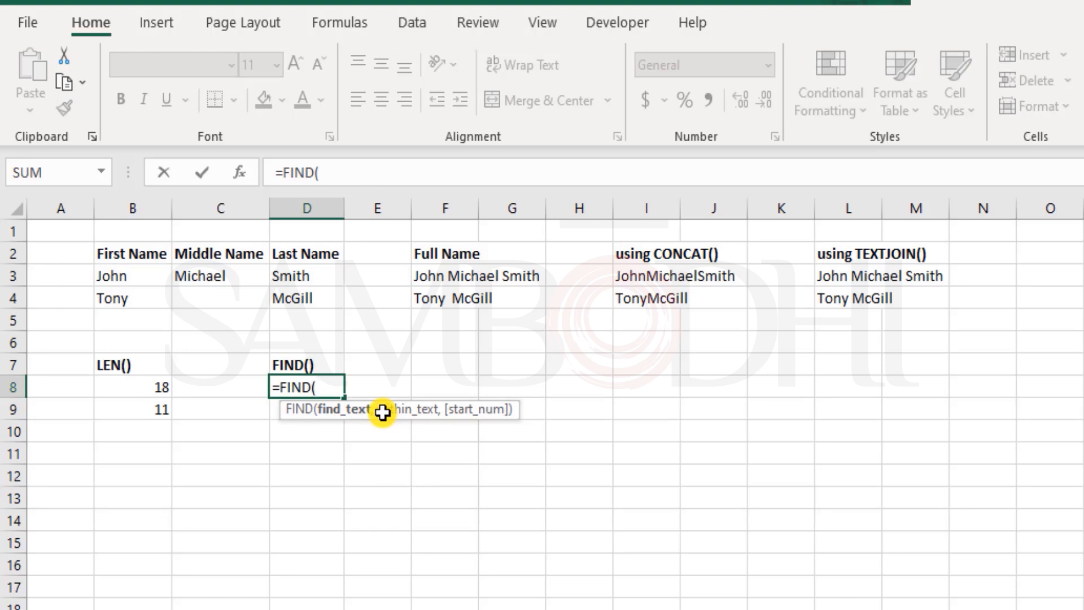
text(" "))
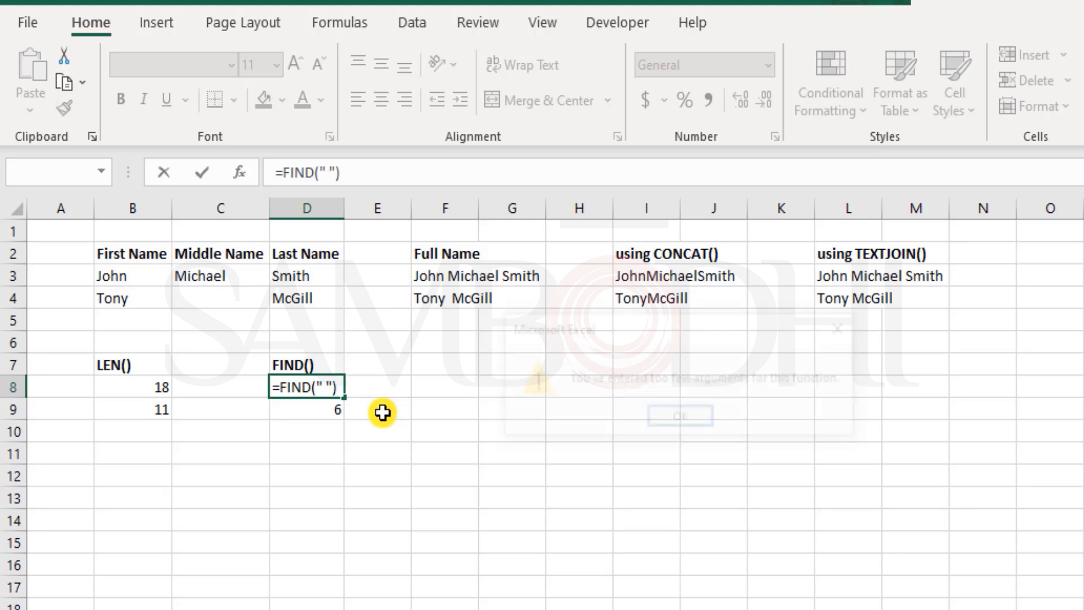
key(Left)
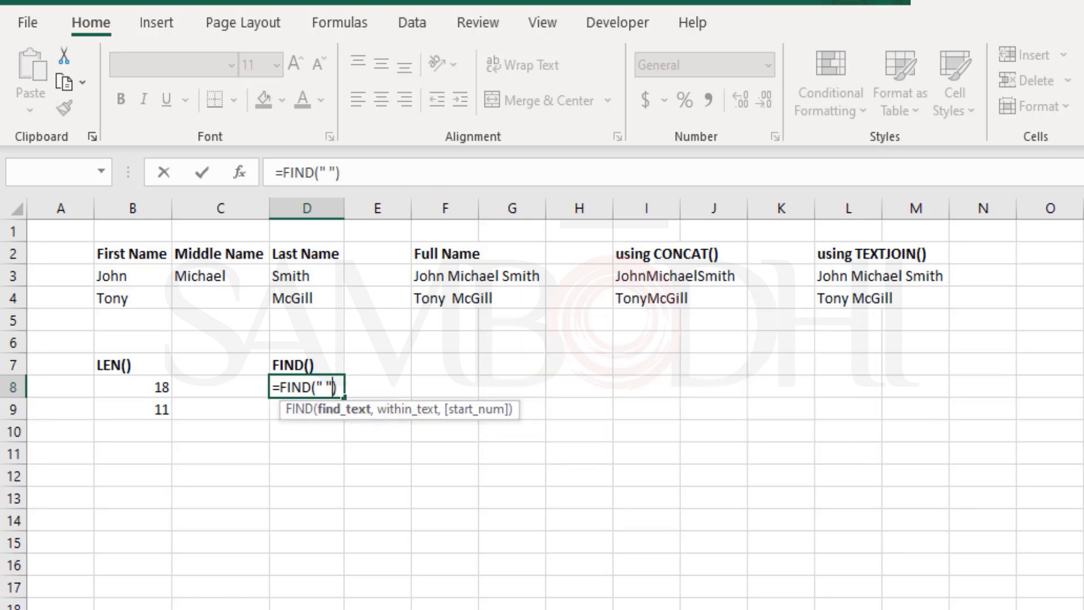
text(,)
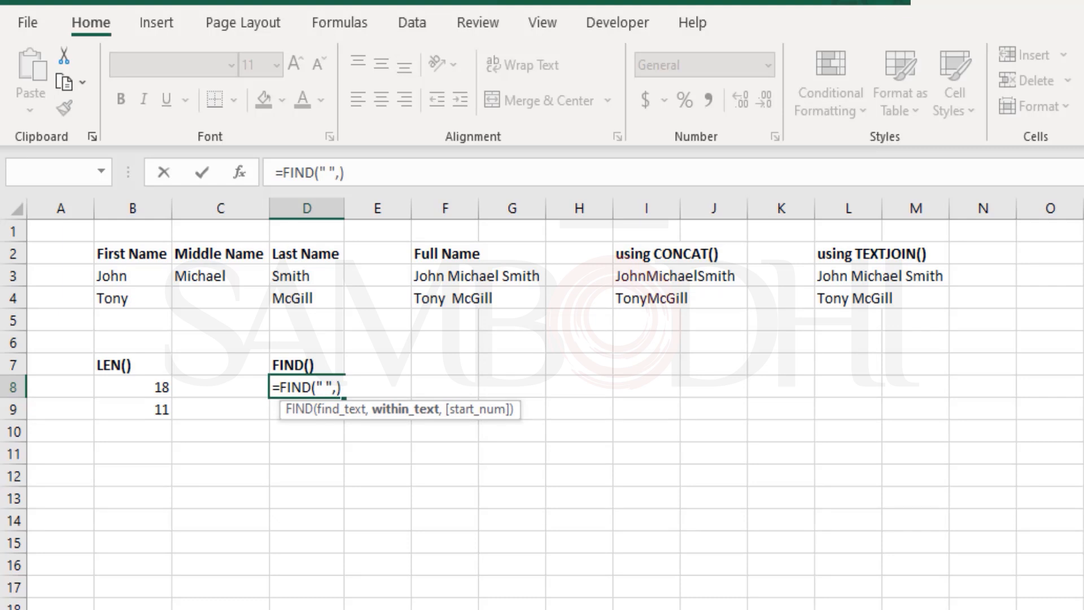
click(851, 277)
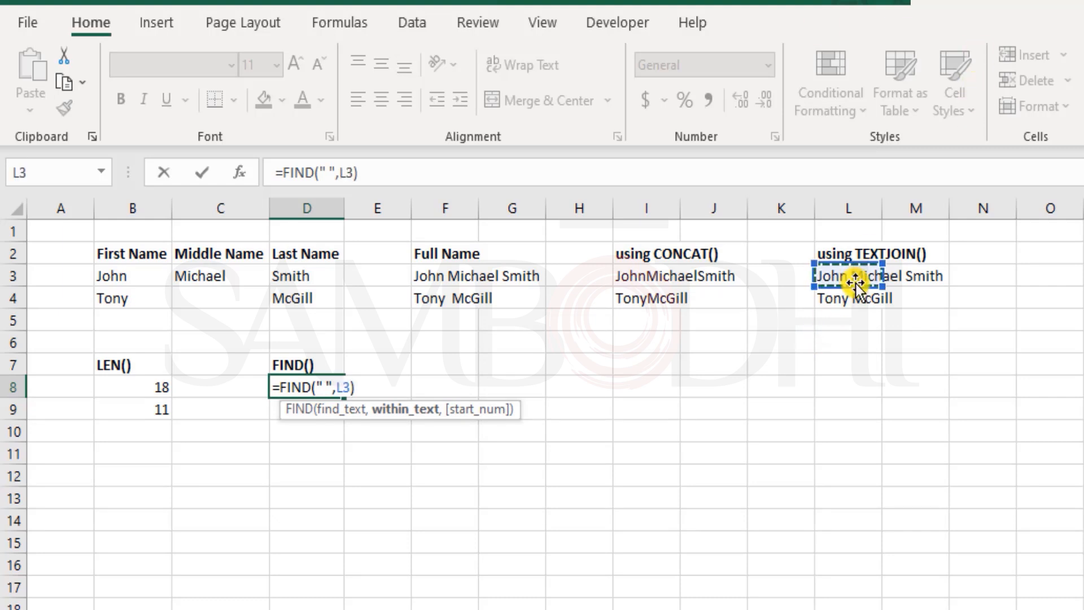
key(Return)
key(Up)
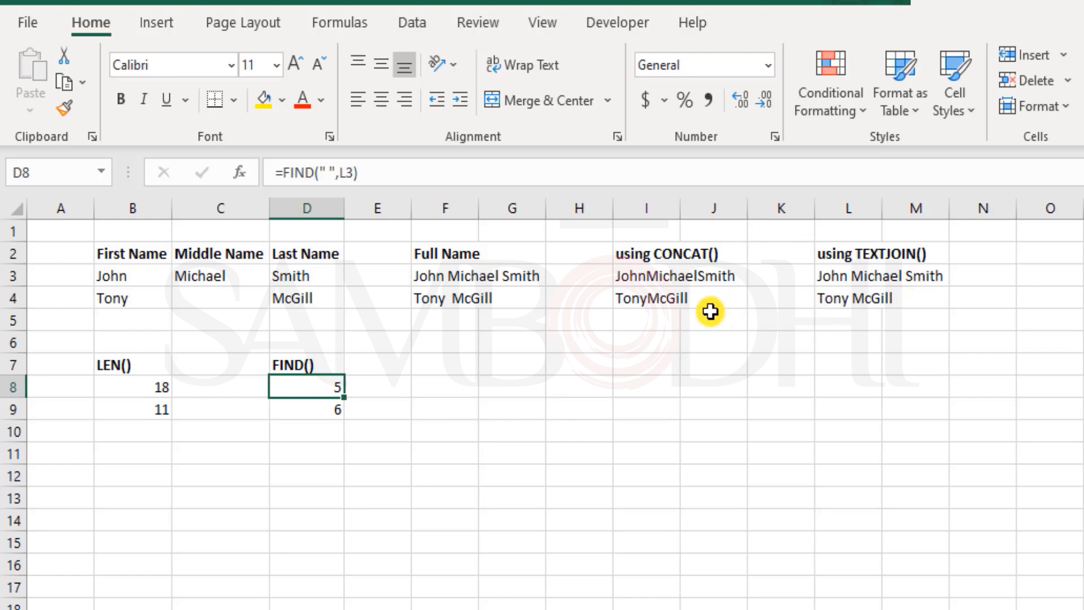
Add the headings LEFT() in F7 and RIGHT() in H7.
click(454, 367)
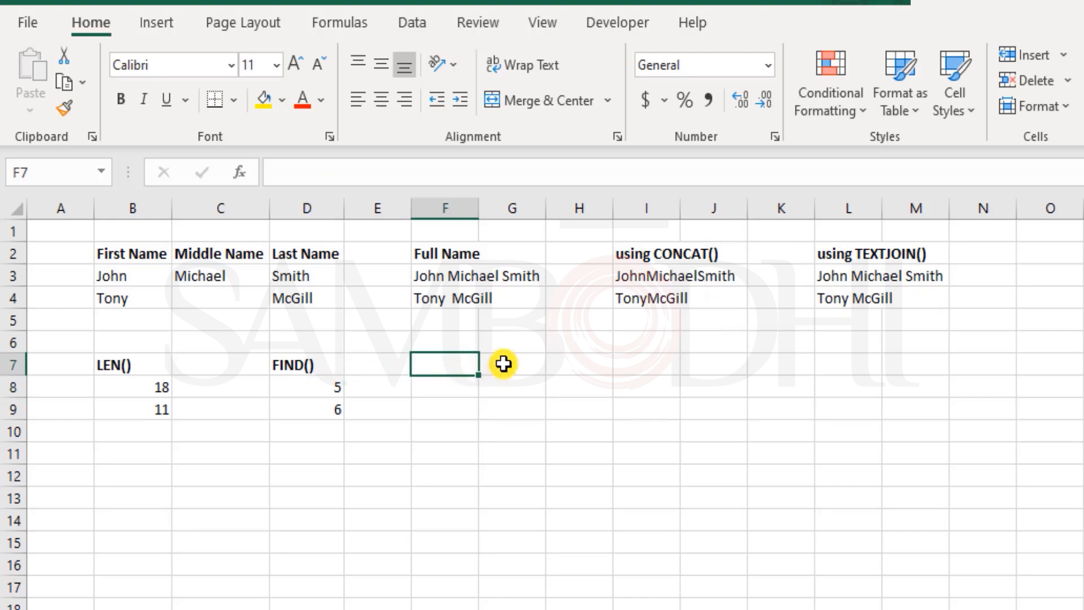
text(LEFT())
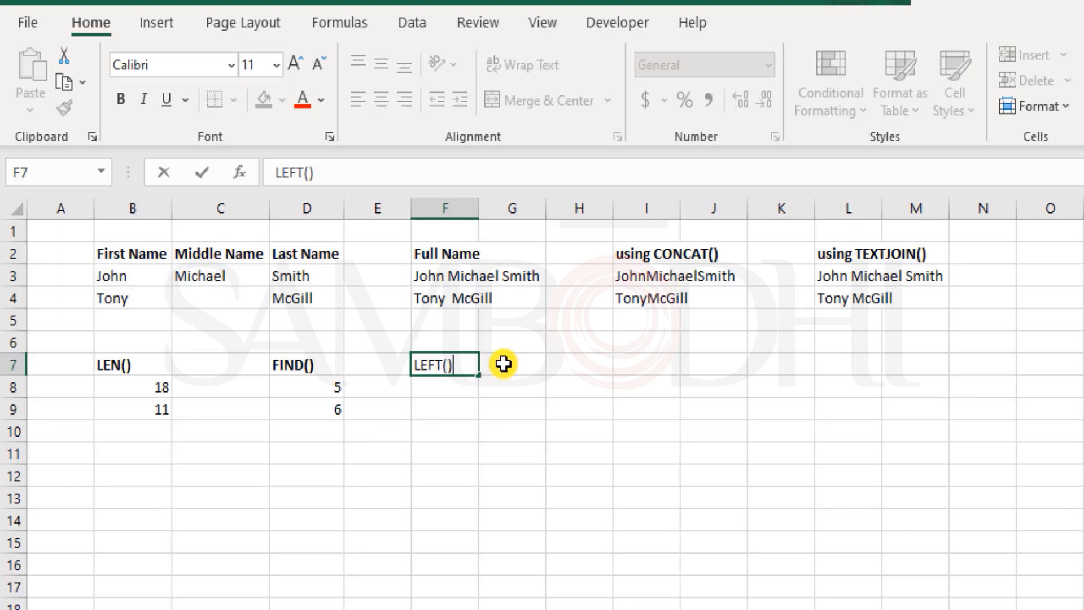
key(Tab)
key(Tab)
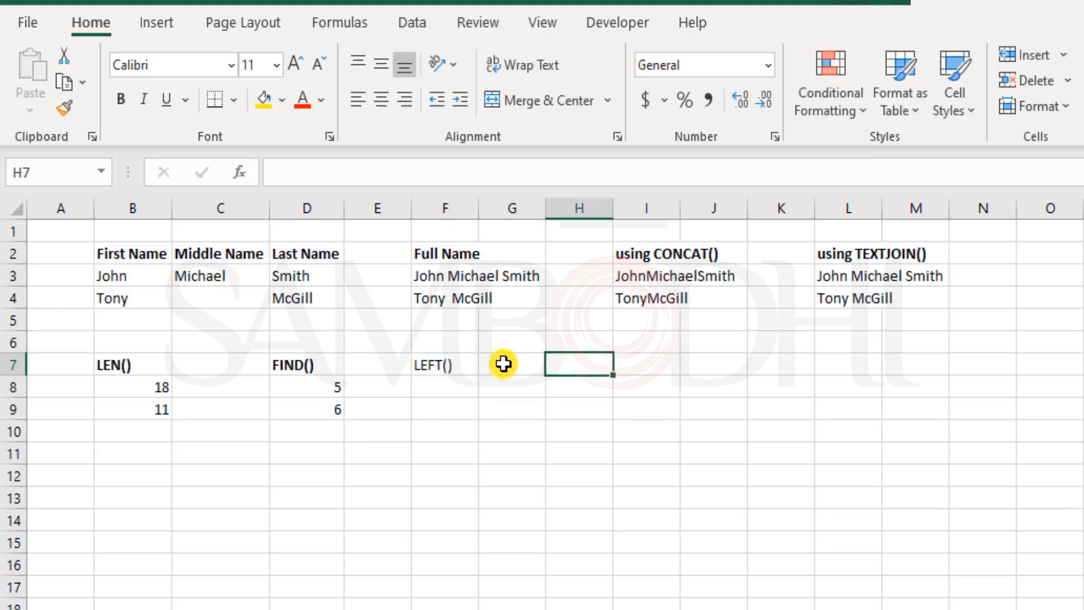
text(RIGHT())
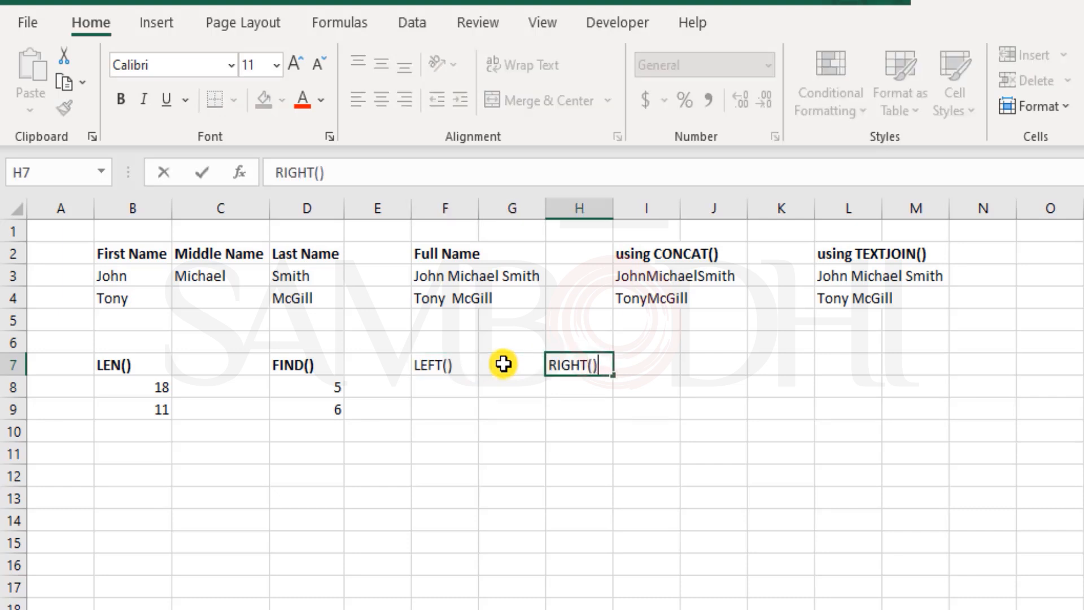
key(Return)
Make the RIGHT() and LEFT() headings in row 7 bold.
key(Up)
key(ctrl+b)
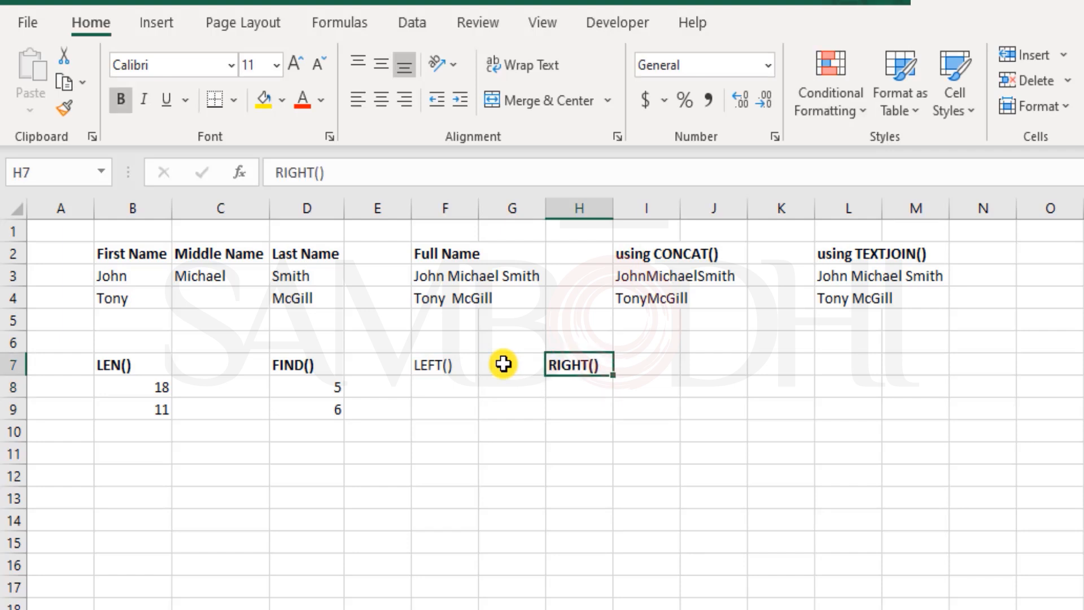
key(Left)
key(Left)
key(ctrl+b)
Extract the leading character of the first person's TEXTJOIN result with =LEFT(L3) in F8.
key(Down)
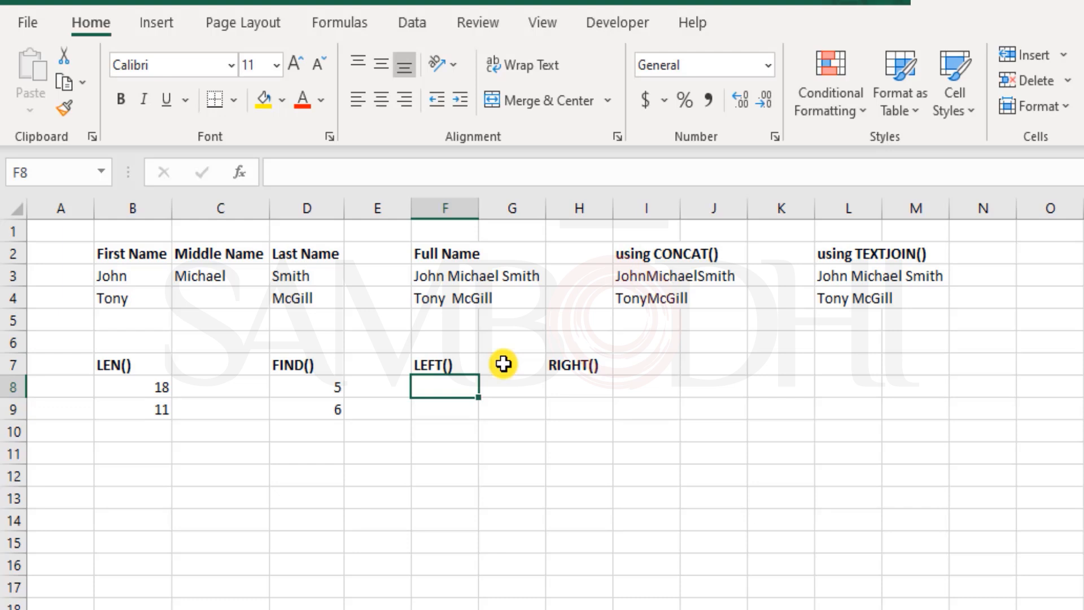
text(=)
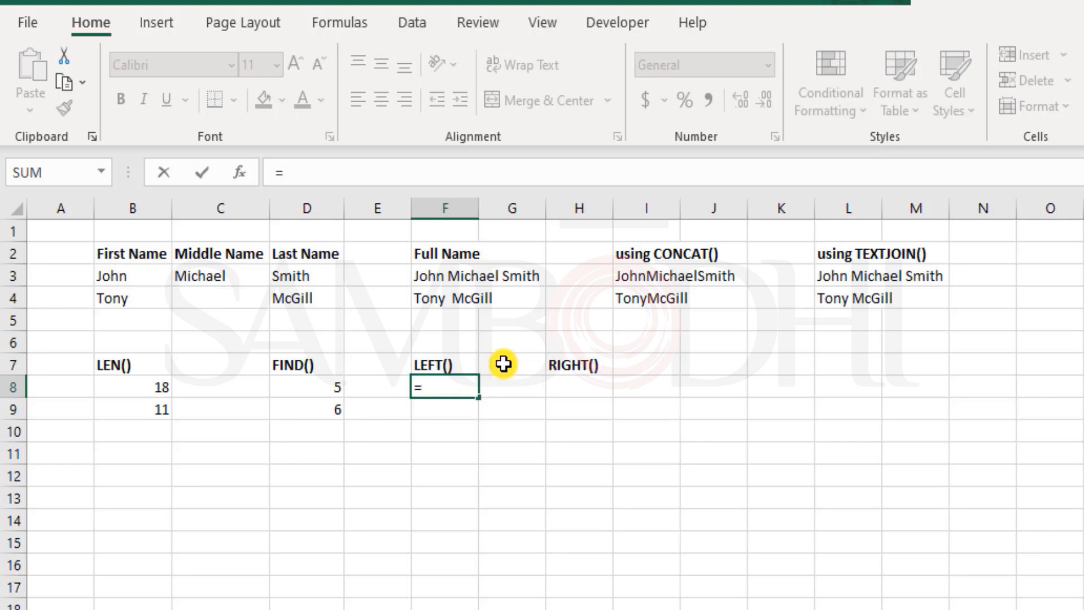
text(lef)
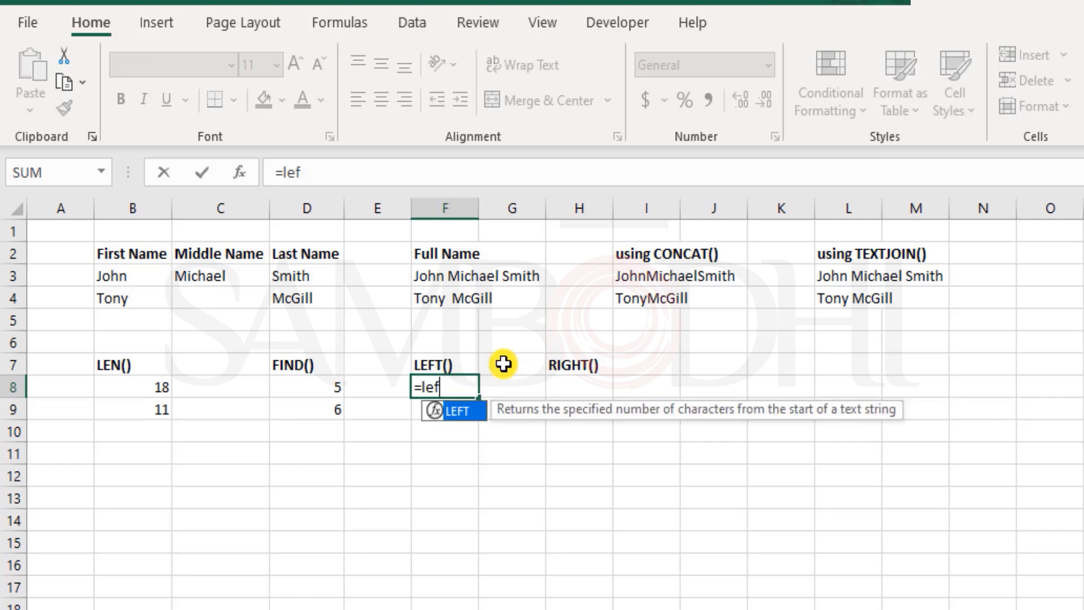
key(Tab)
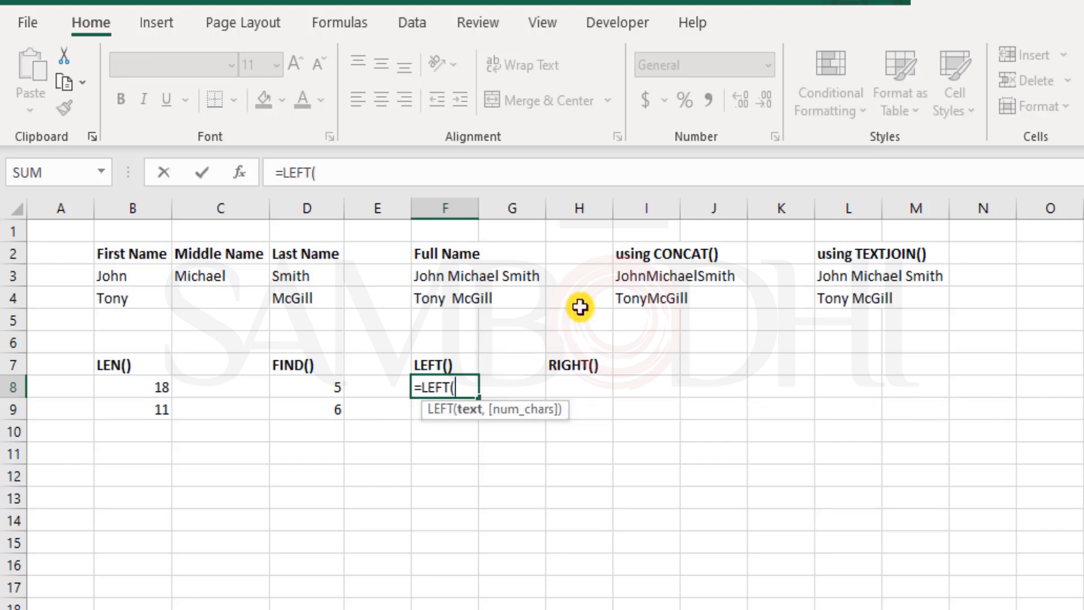
click(852, 279)
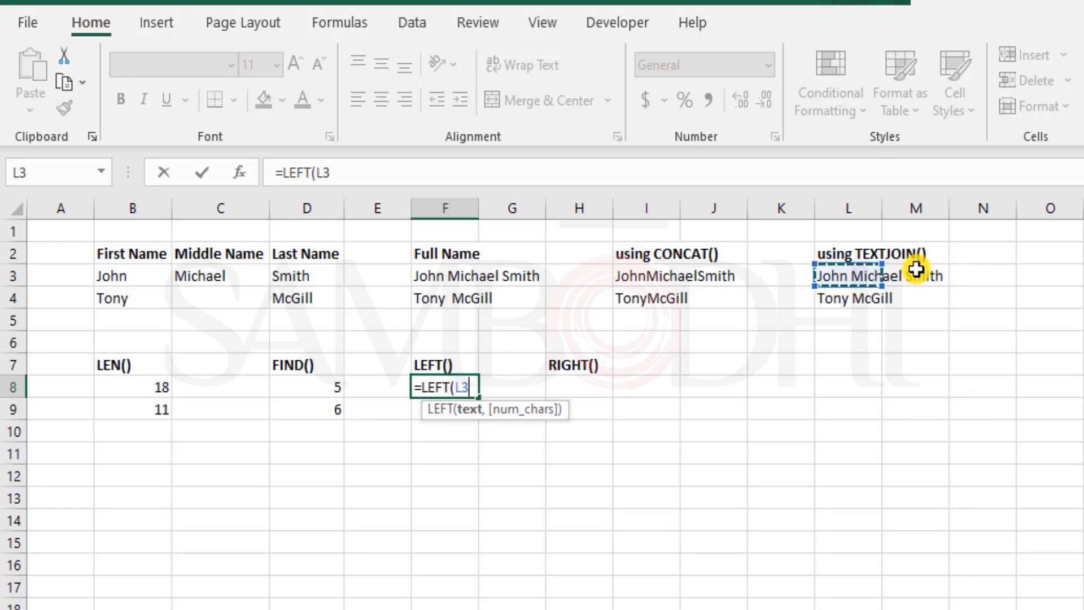
text(,)
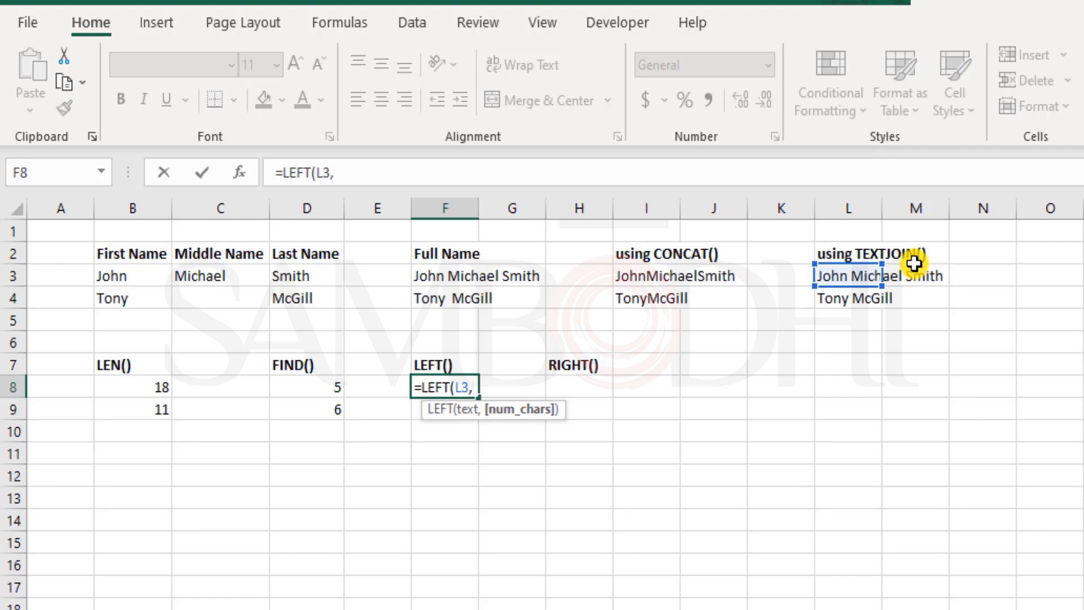
key(BackSpace)
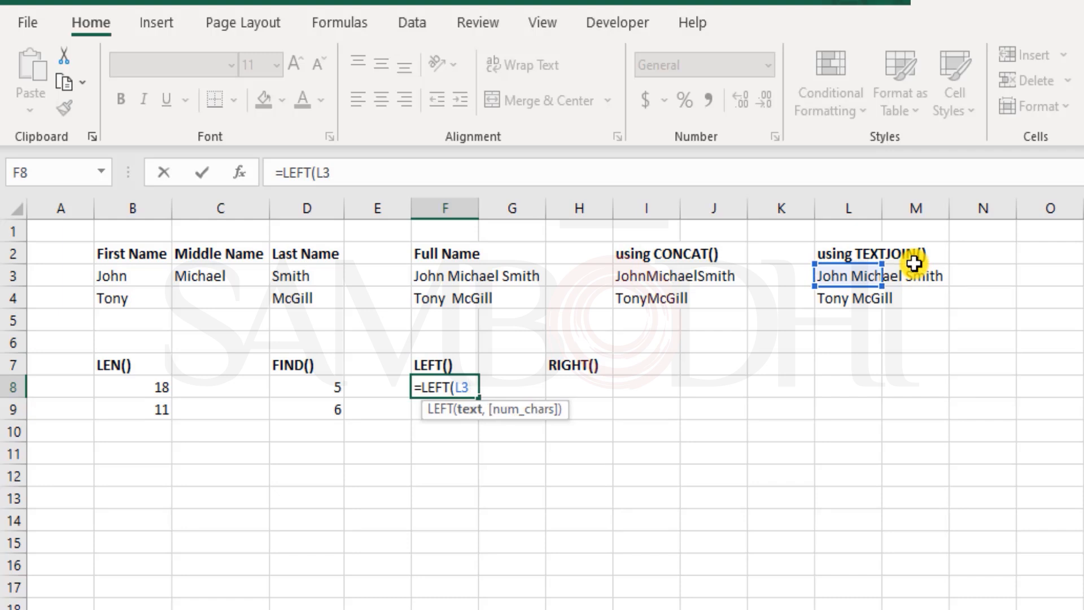
text())
key(Return)
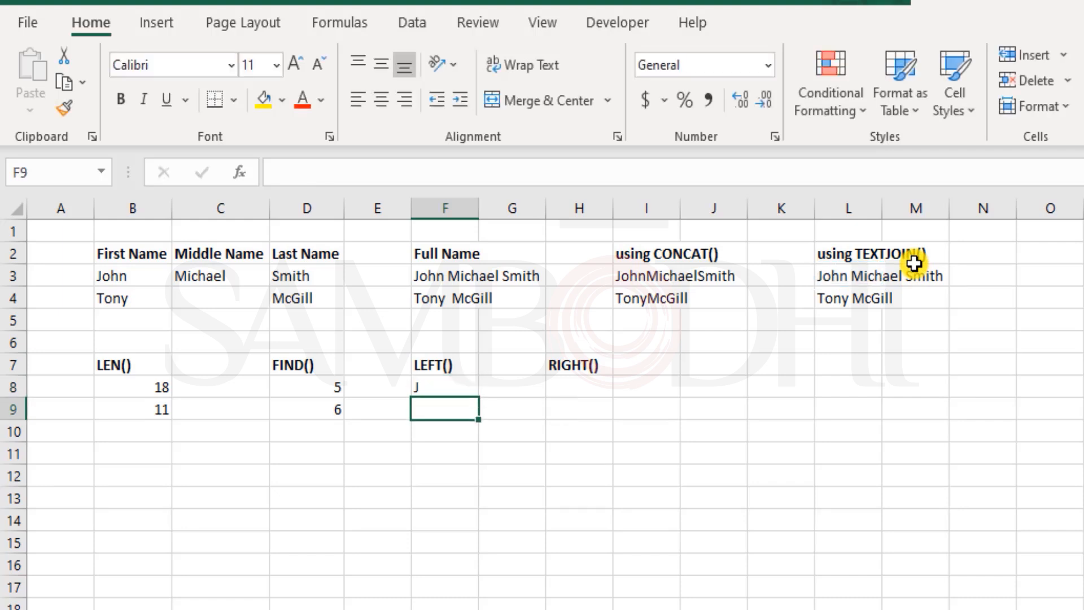
Add a character count of 4 to the LEFT formula in F8, making it =LEFT(L3,4).
key(Up)
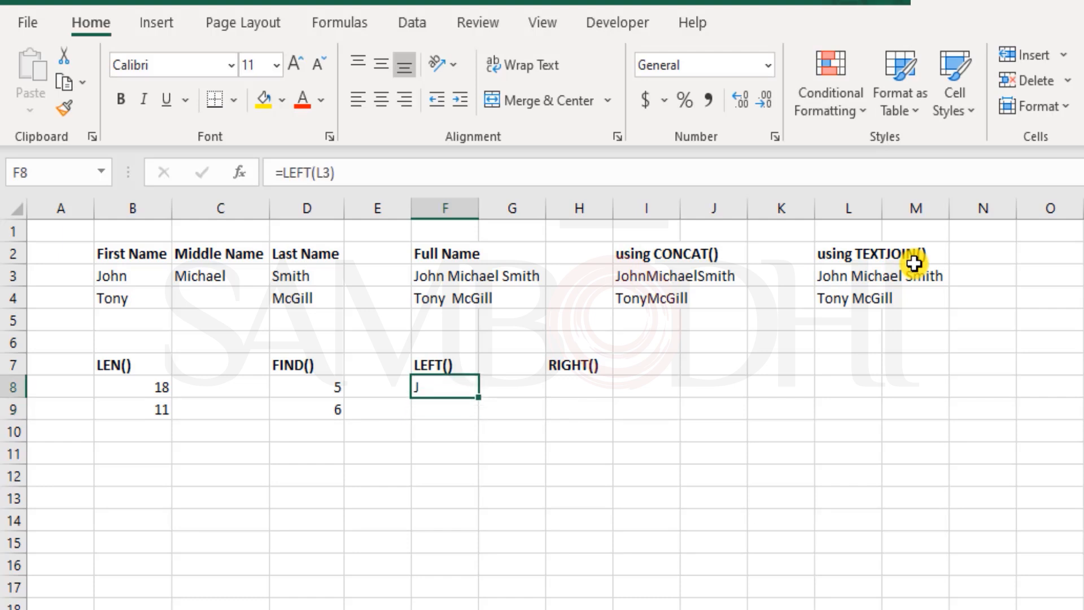
key(F2)
key(Left)
text(,4)
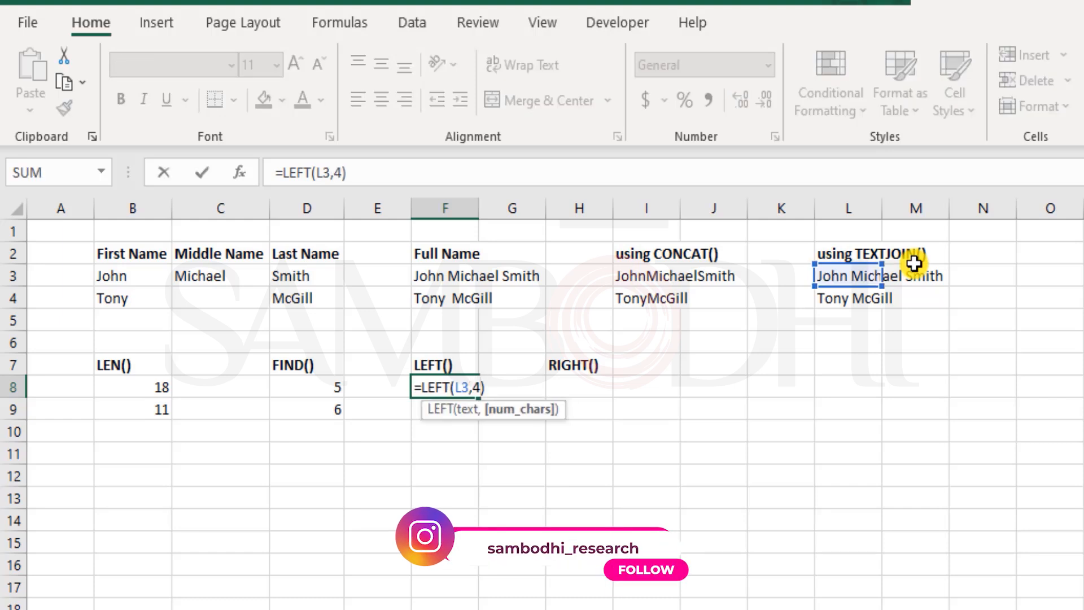
key(Return)
key(Up)
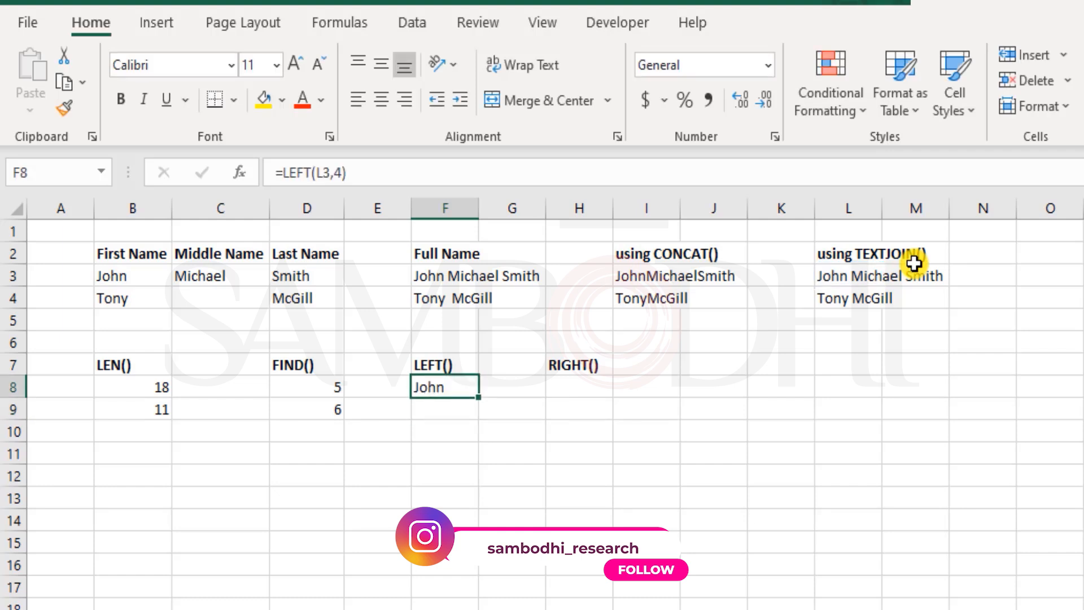
Change the character count in F8's LEFT formula to 6 and review the formula =LEFT(L3,6).
key(F2)
key(Left)
key(BackSpace)
text(6)
key(Return)
key(Up)
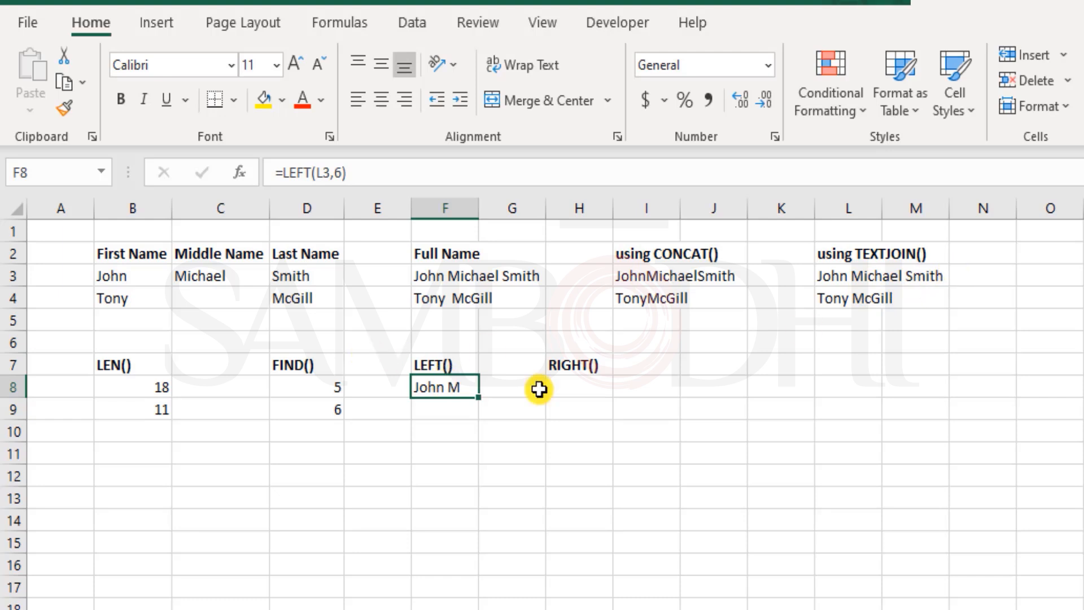
double_click(444, 387)
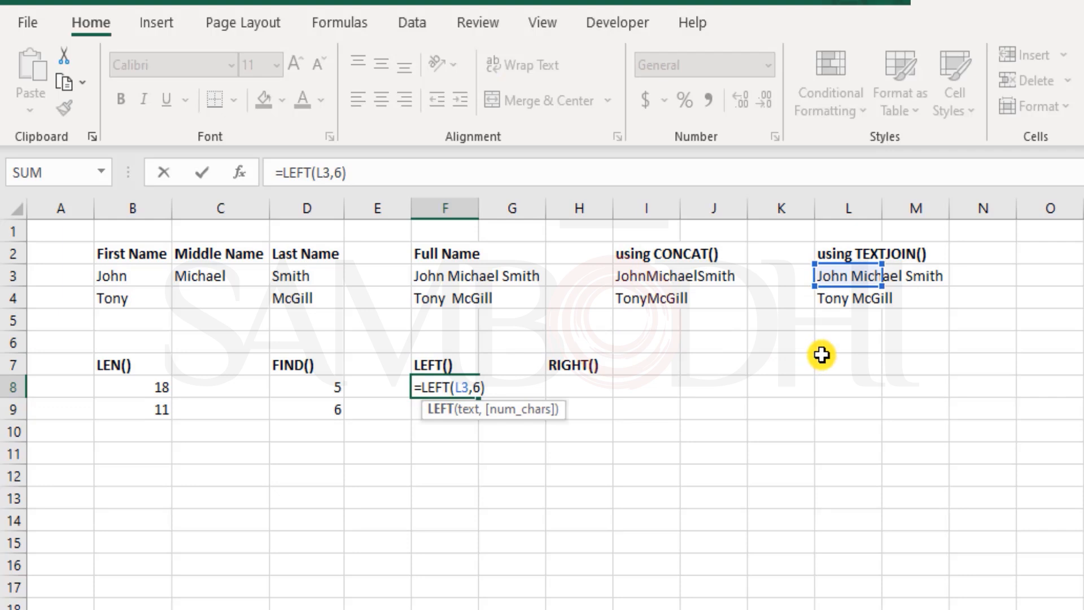
key(ctrl+Return)
Extract the last six characters of the first person's TEXTJOIN result with =RIGHT(L3,6) in H8.
click(560, 391)
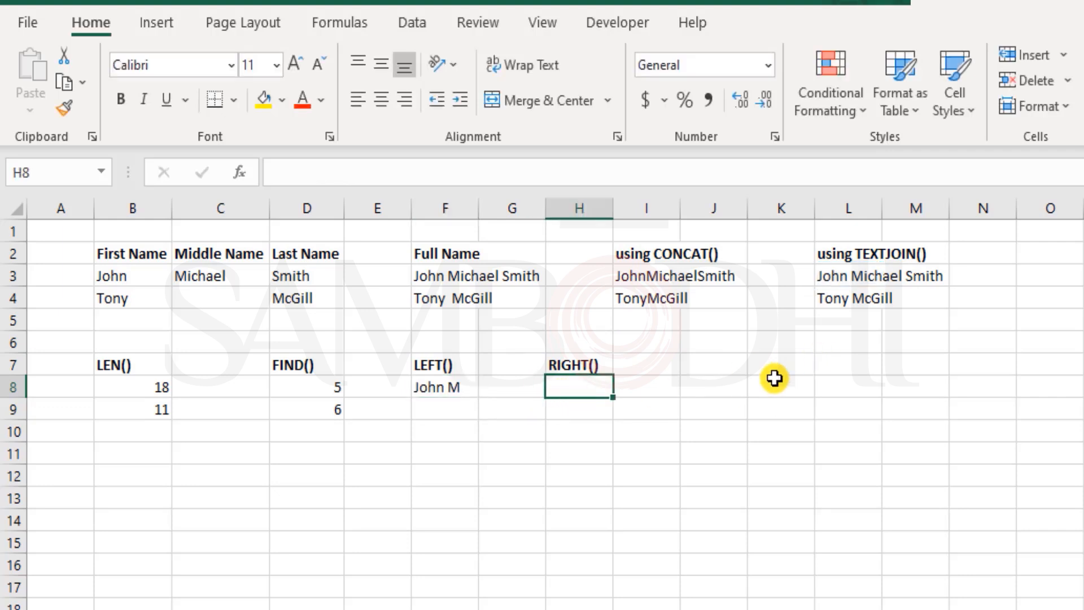
text(=)
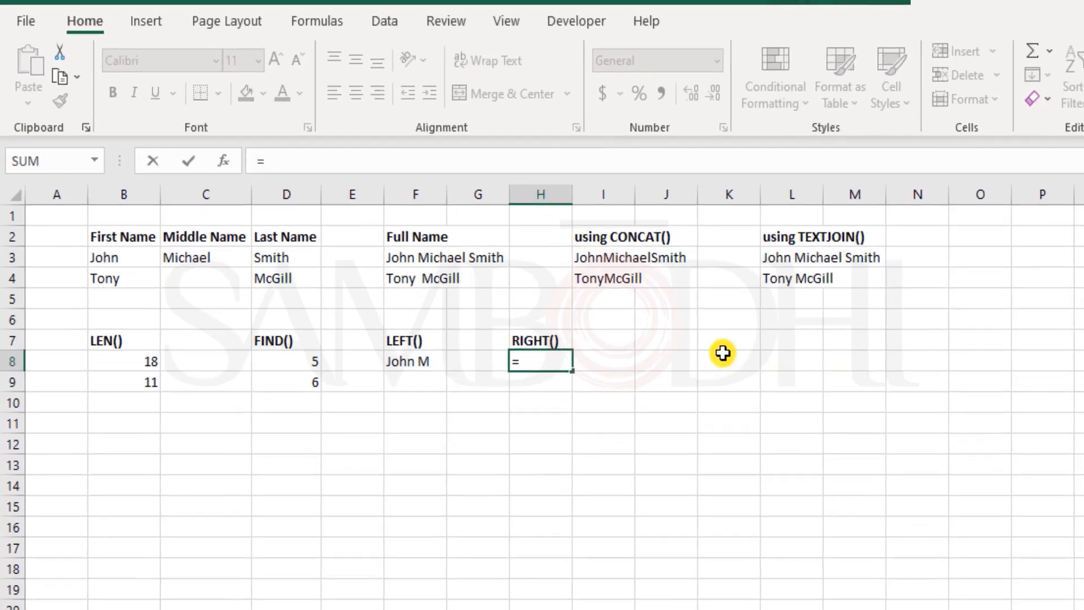
text(right()
click(834, 271)
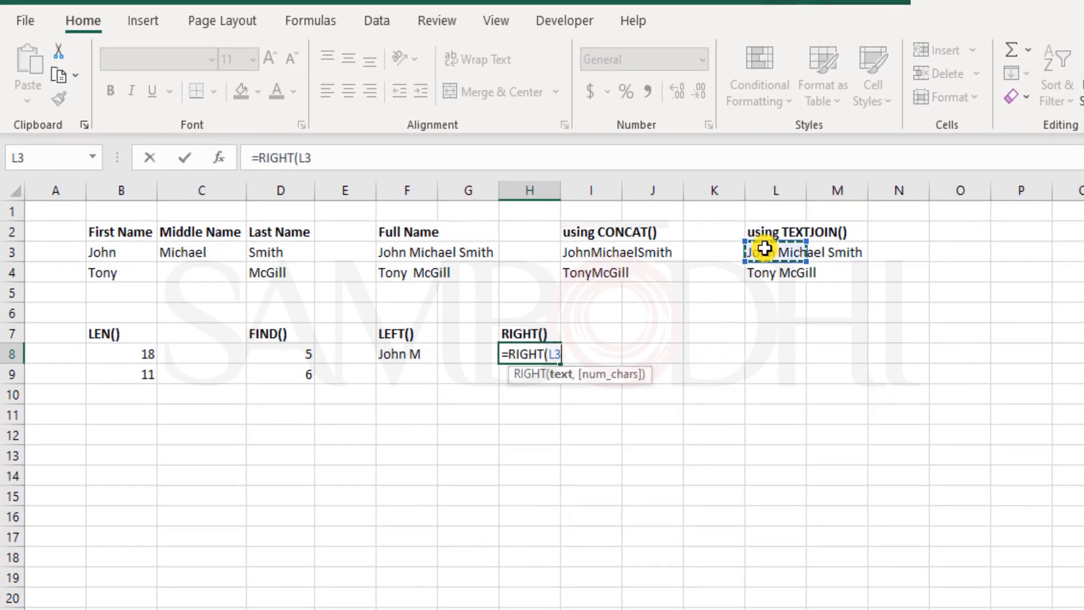
text(,6)
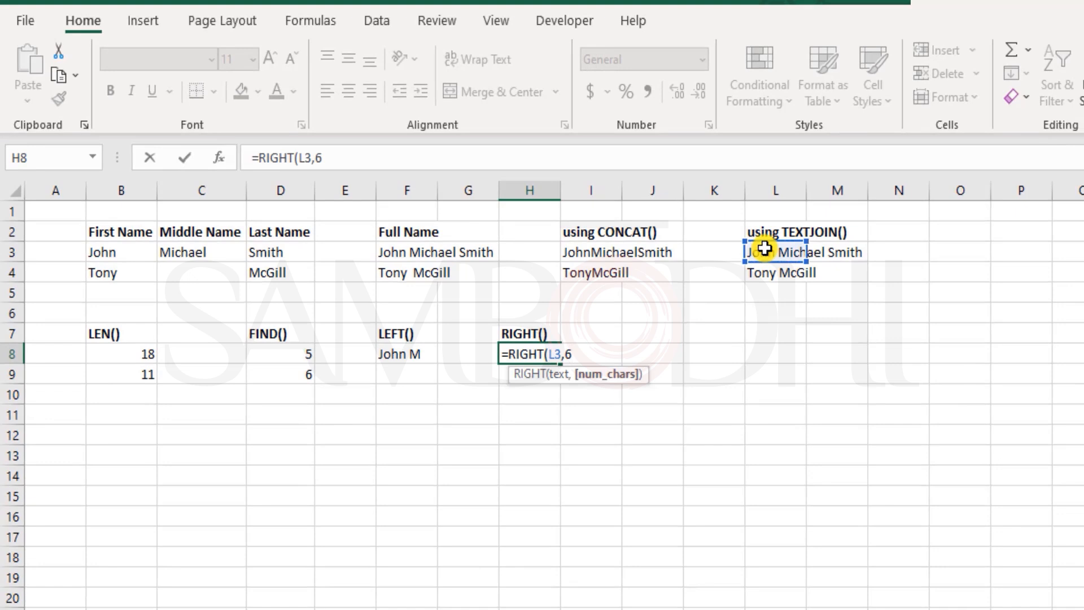
text())
key(Return)
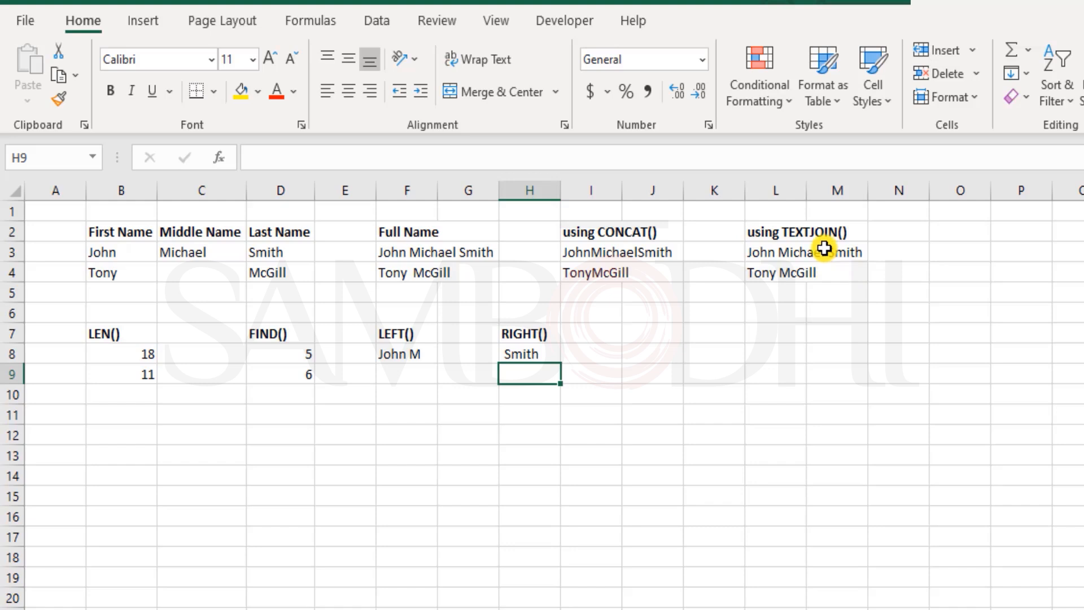
Change the character count in H8's RIGHT formula to 8.
double_click(528, 353)
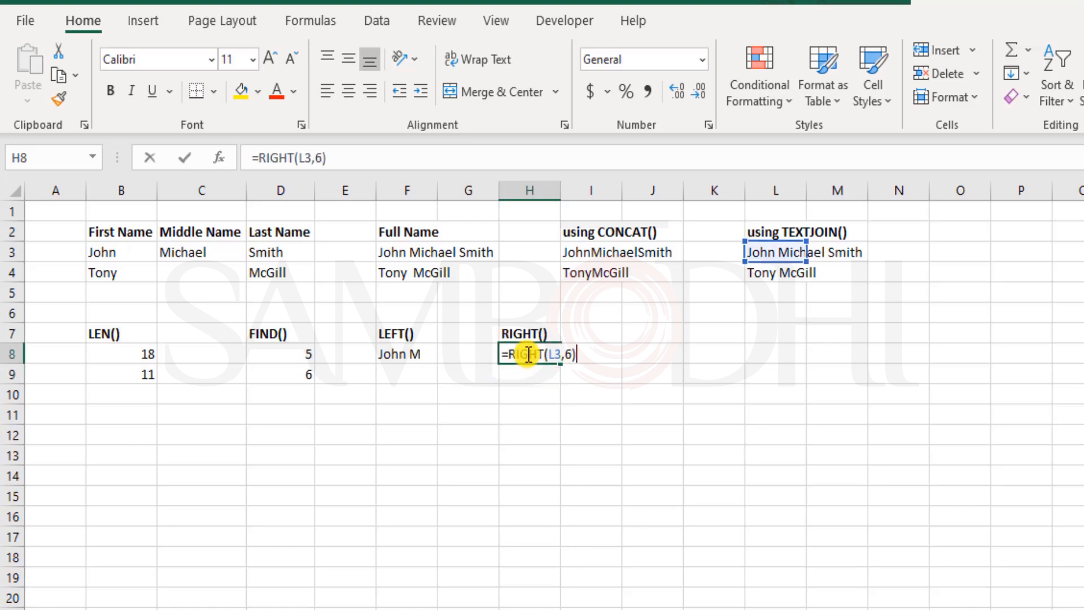
click(564, 352)
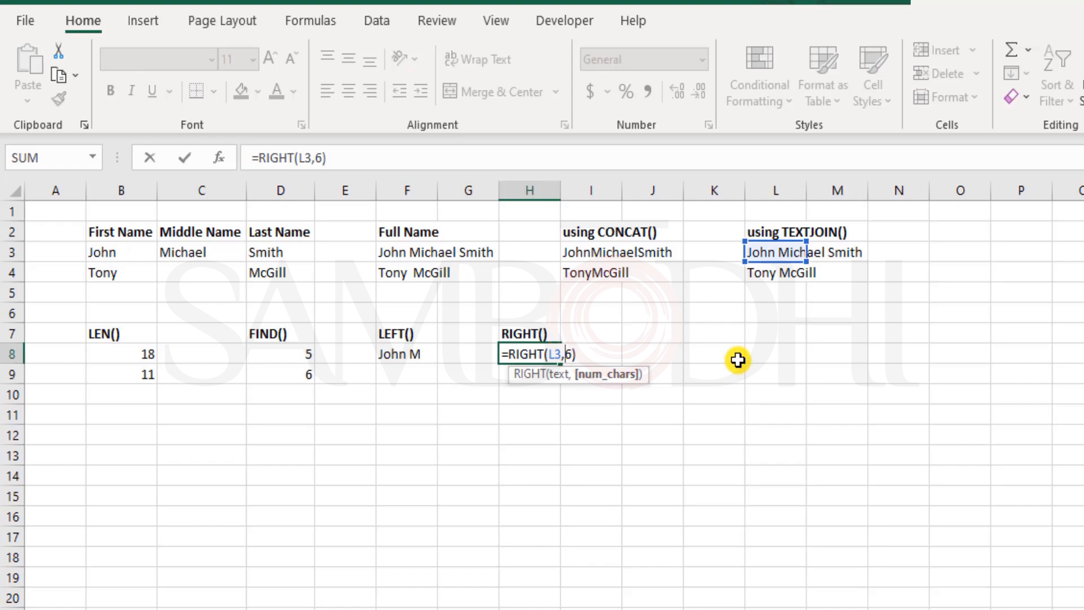
key(Delete)
text(8)
key(Return)
key(Up)
key(Down)
key(Up)
Copy the LEFT and RIGHT formulas from F8:H8 into row 9, starting at F9.
key(shift+Left)
key(shift+Left)
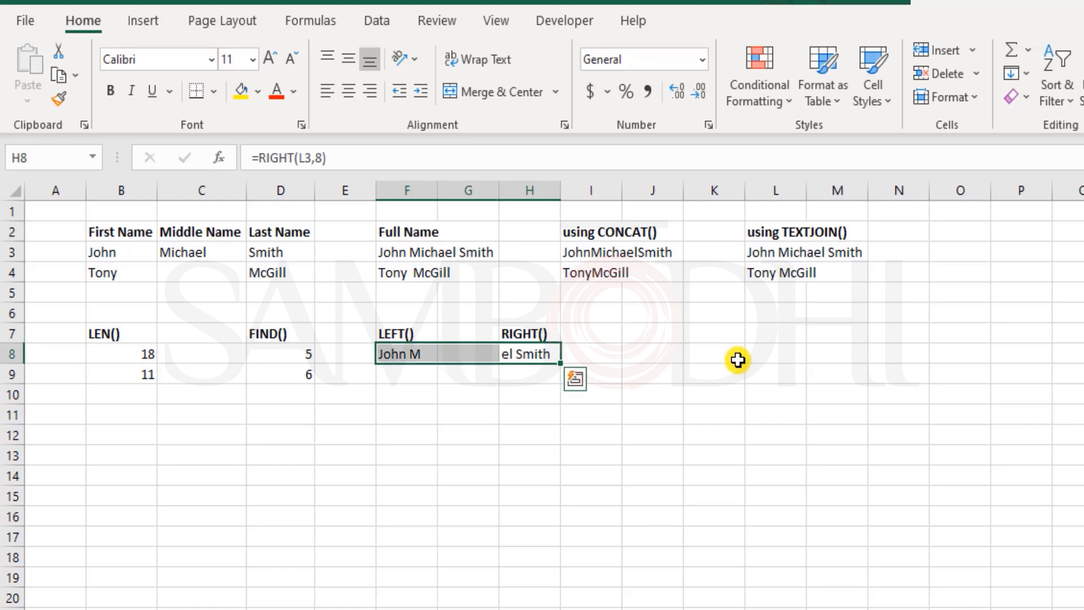
key(ctrl+c)
key(Down)
key(Left)
key(Left)
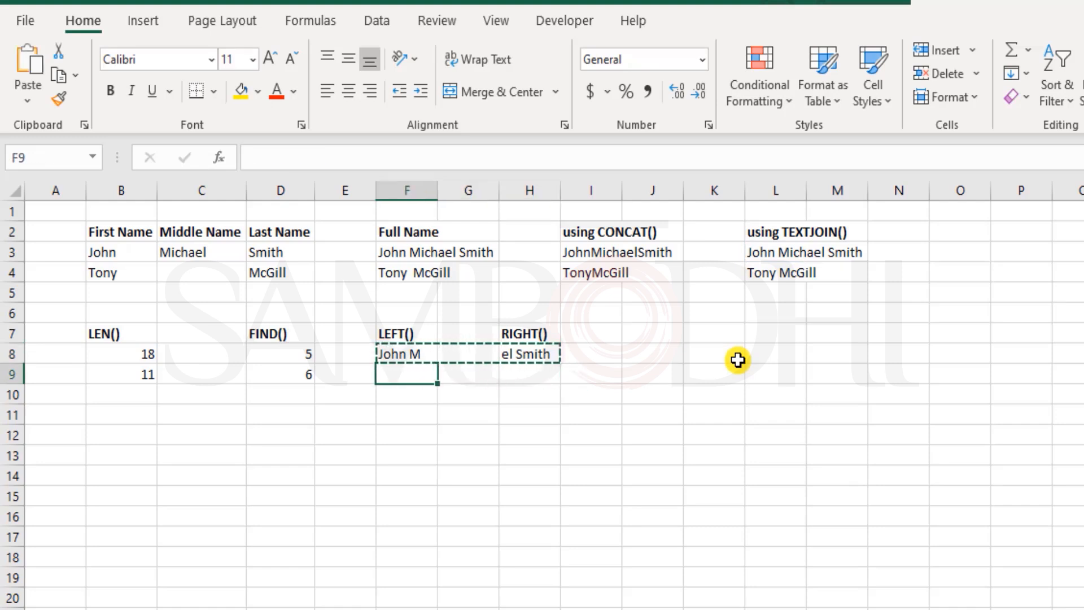
key(ctrl+v)
key(Escape)
Review the copied formulas in F9 and H9, and the formulas across row 8 back to LEN in B8.
key(Down)
key(Up)
key(F2)
key(Tab)
key(Tab)
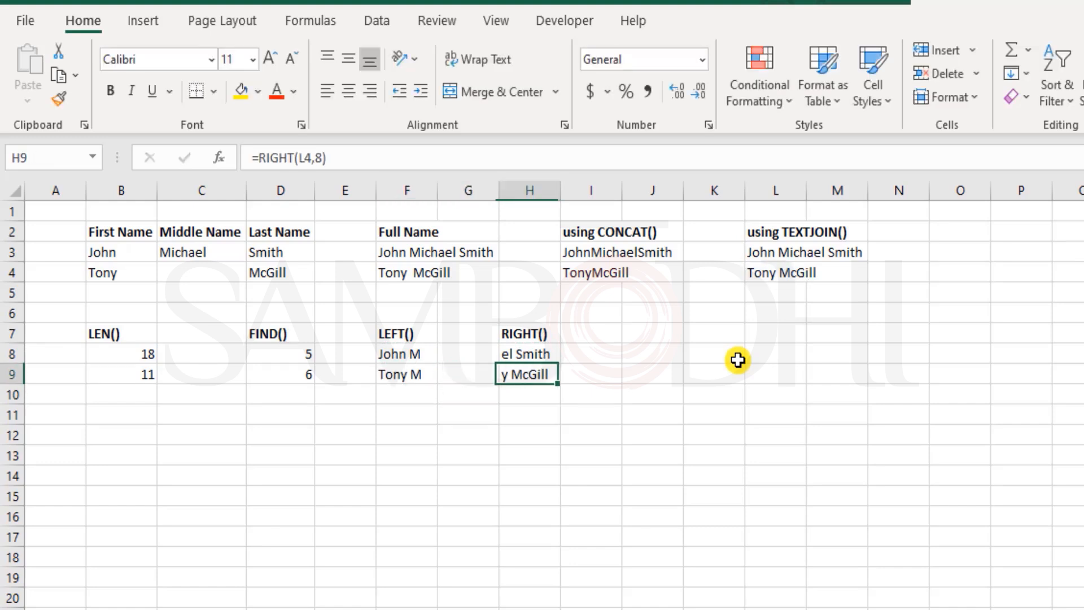
key(Up)
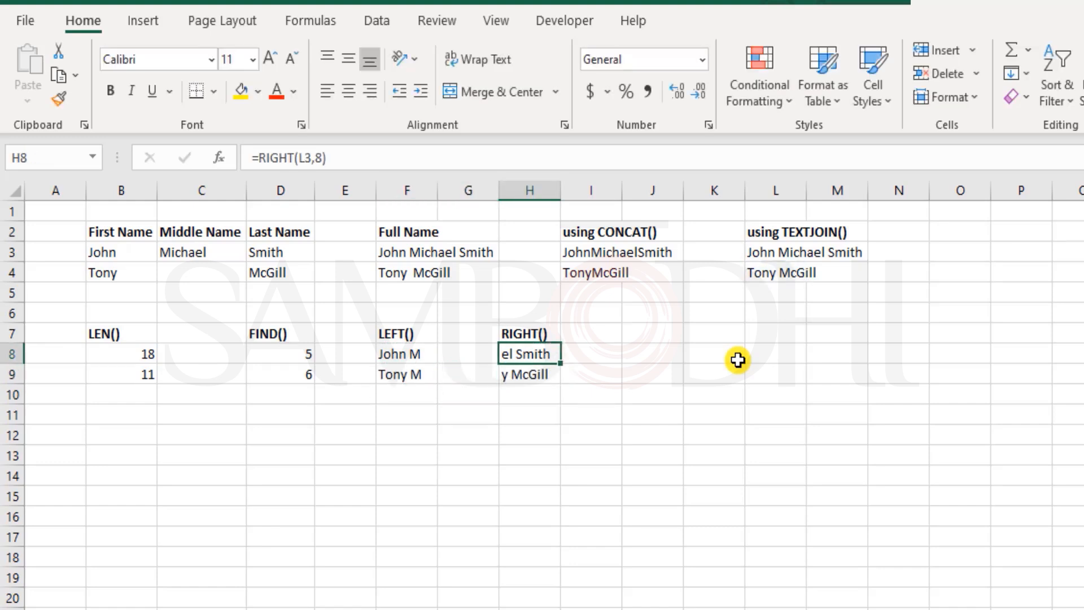
key(Up)
key(Down)
key(Left)
key(Left)
key(Left)
key(Left)
key(Left)
key(Left)
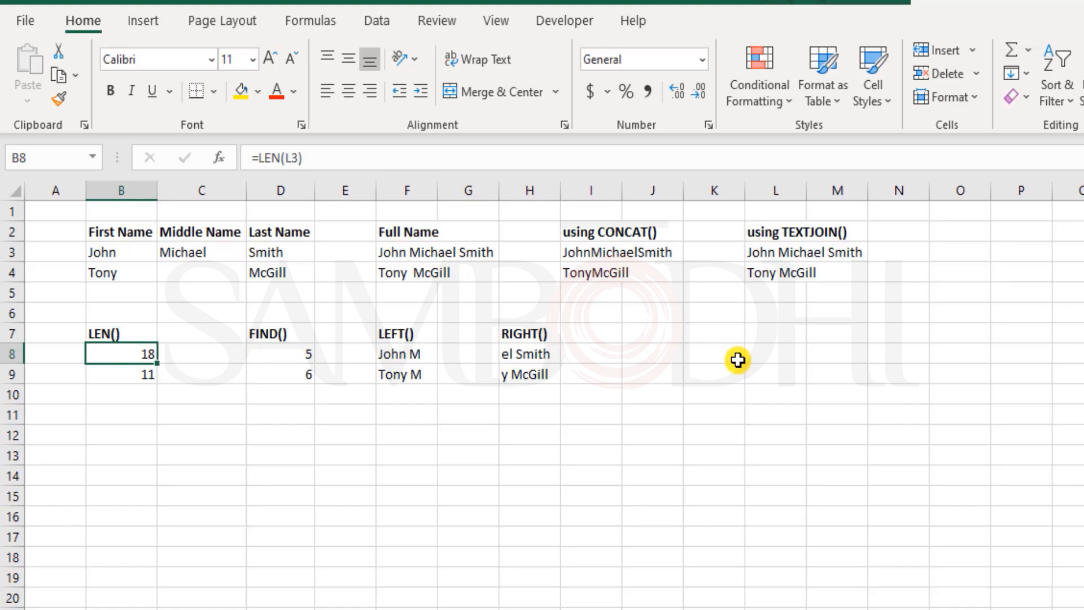
Add the heading TRIM() in J7.
key(Up)
key(Right)
key(Right)
key(Right)
key(Right)
key(Right)
key(Right)
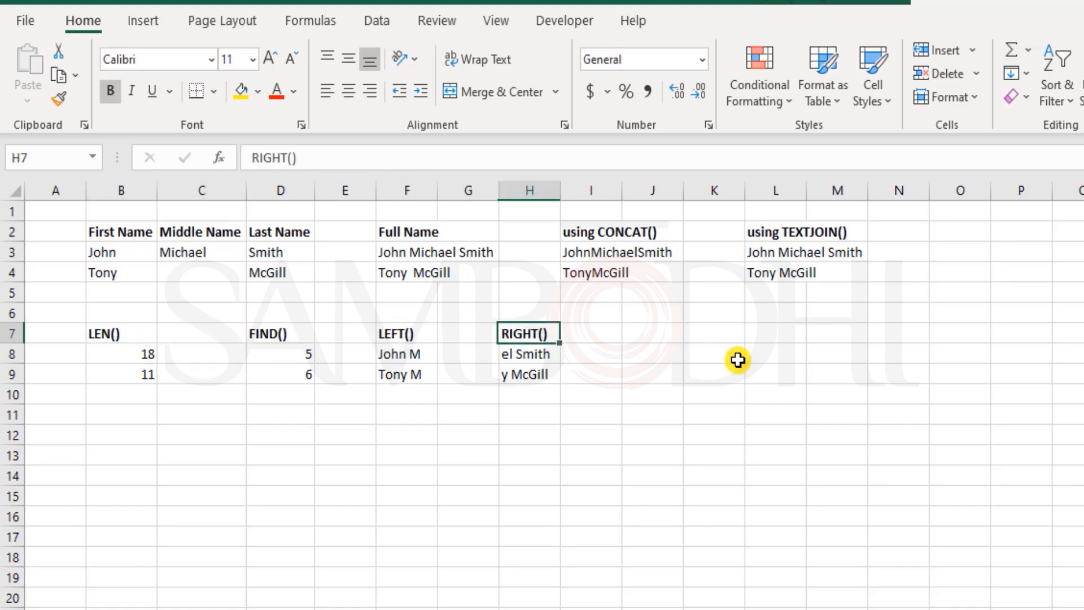
key(Right)
key(Right)
text(TRIM())
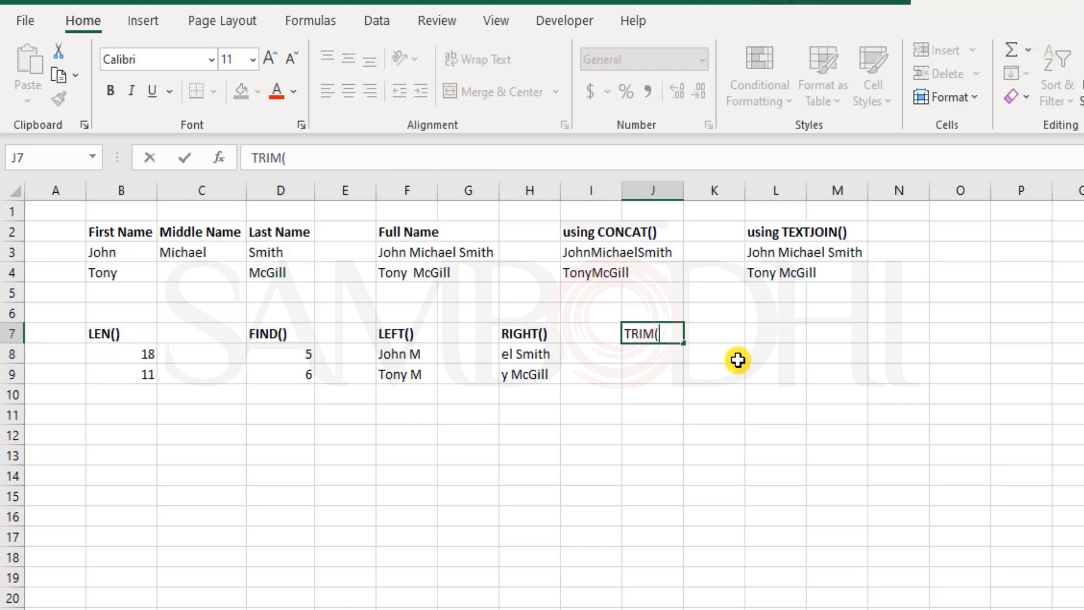
key(Return)
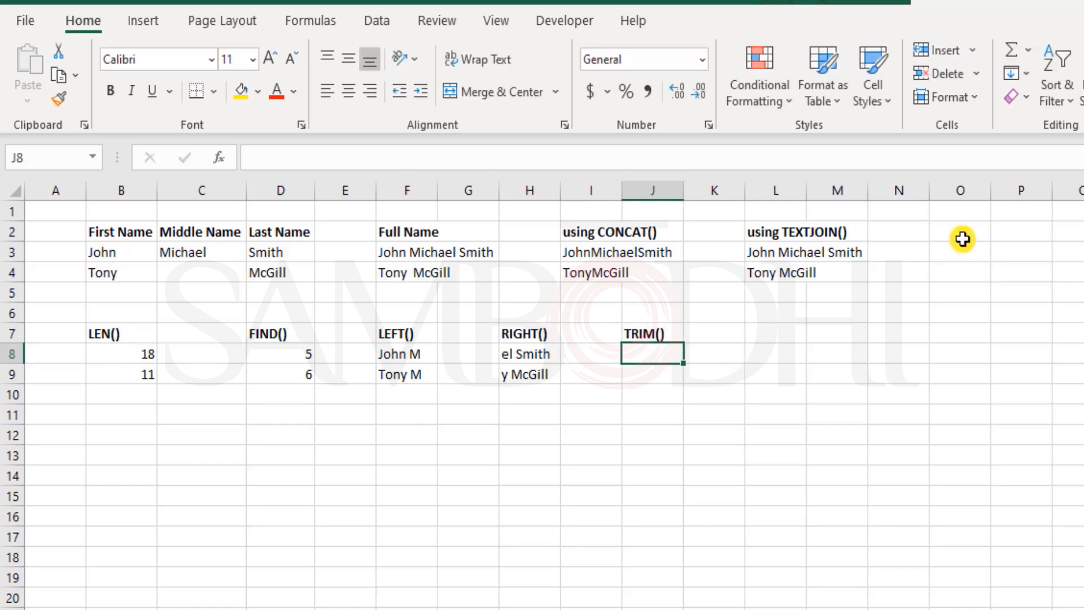
Set the character count in H8's RIGHT formula back to 6, giving =RIGHT(L3,6).
key(Left)
key(Left)
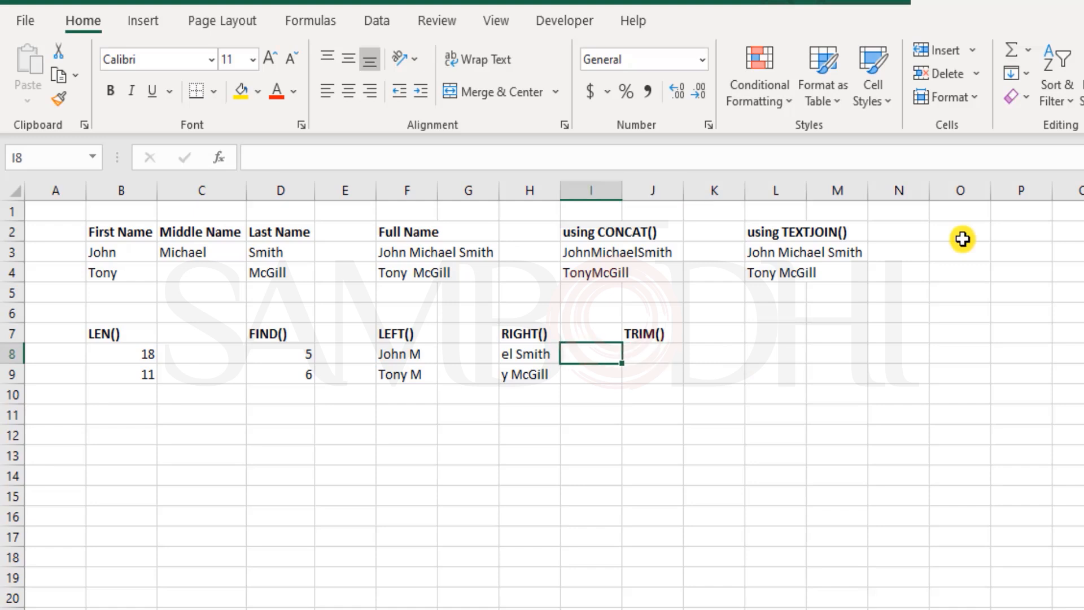
key(F2)
key(Left)
key(Left)
key(shift+Right)
text(6)
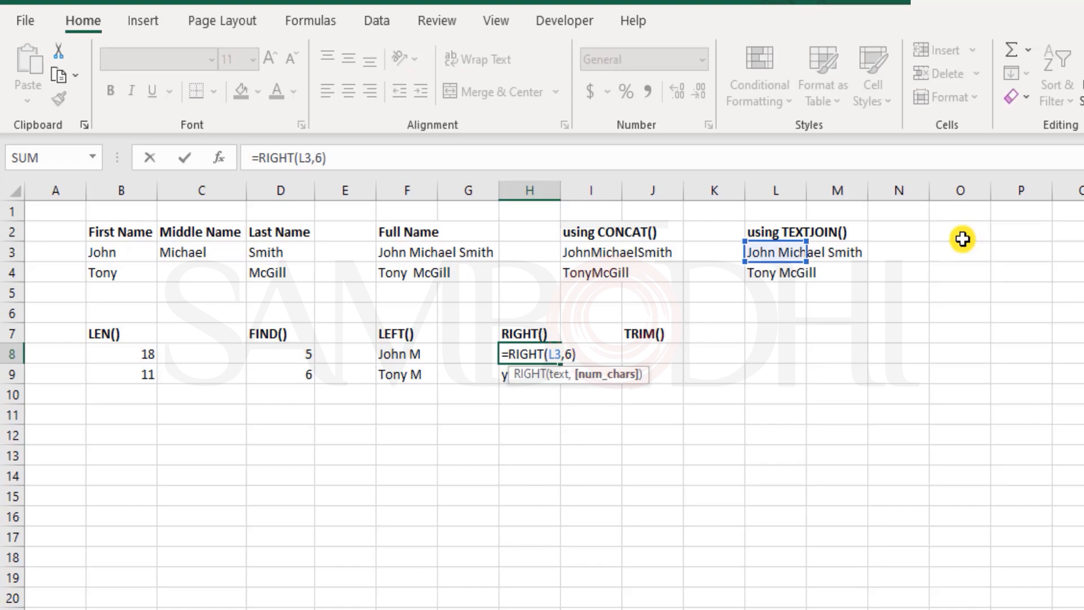
key(ctrl+Return)
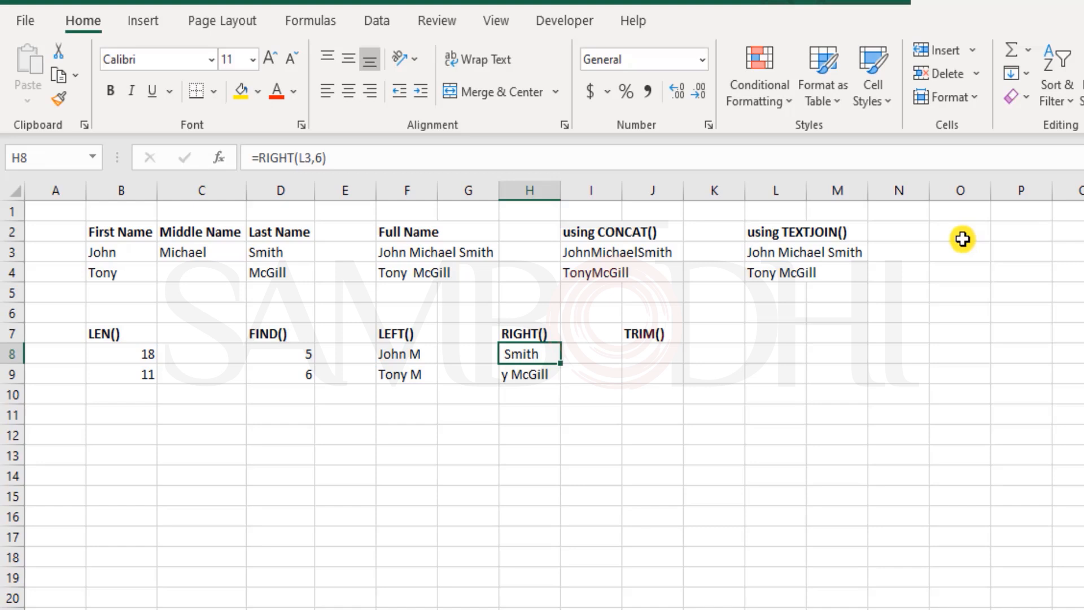
Remove the extra space from the RIGHT result in H8 with =TRIM(H8) in J8.
key(Right)
key(Right)
text(=r)
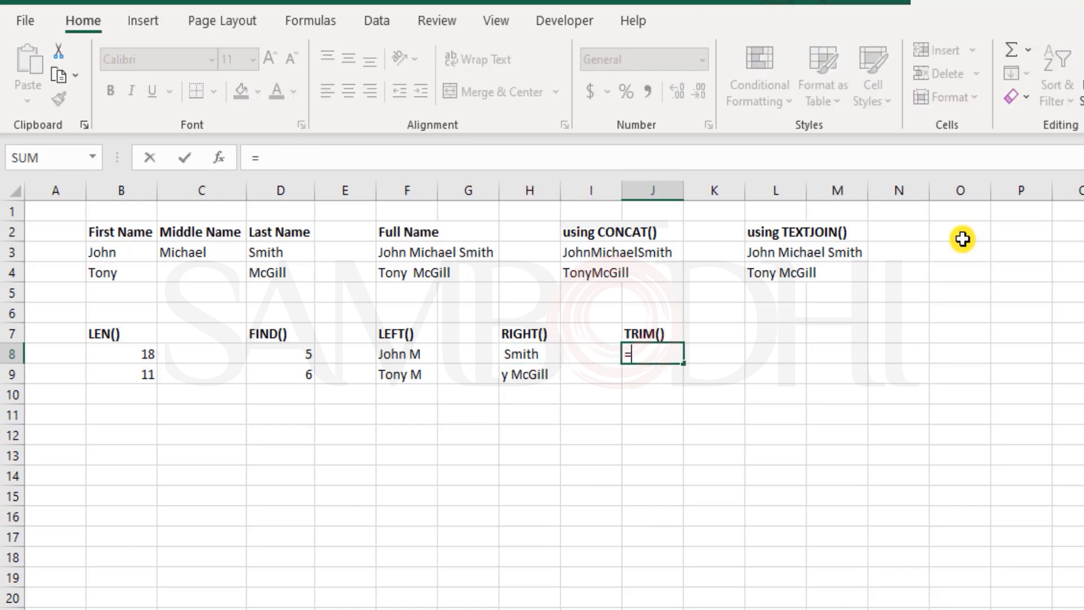
key(BackSpace)
text(tri)
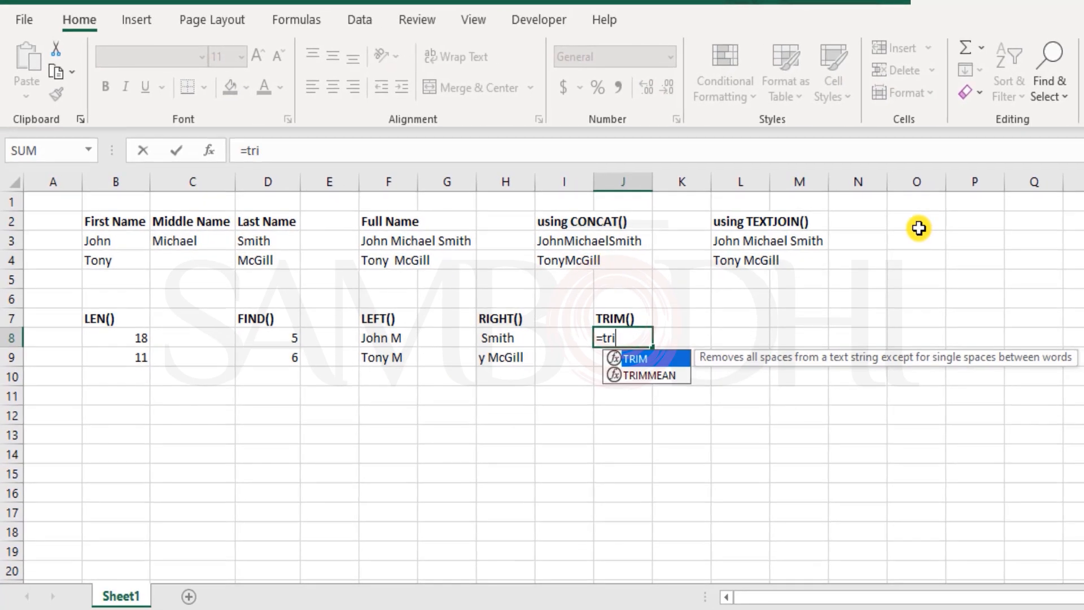
key(Tab)
key(Left)
key(Left)
text())
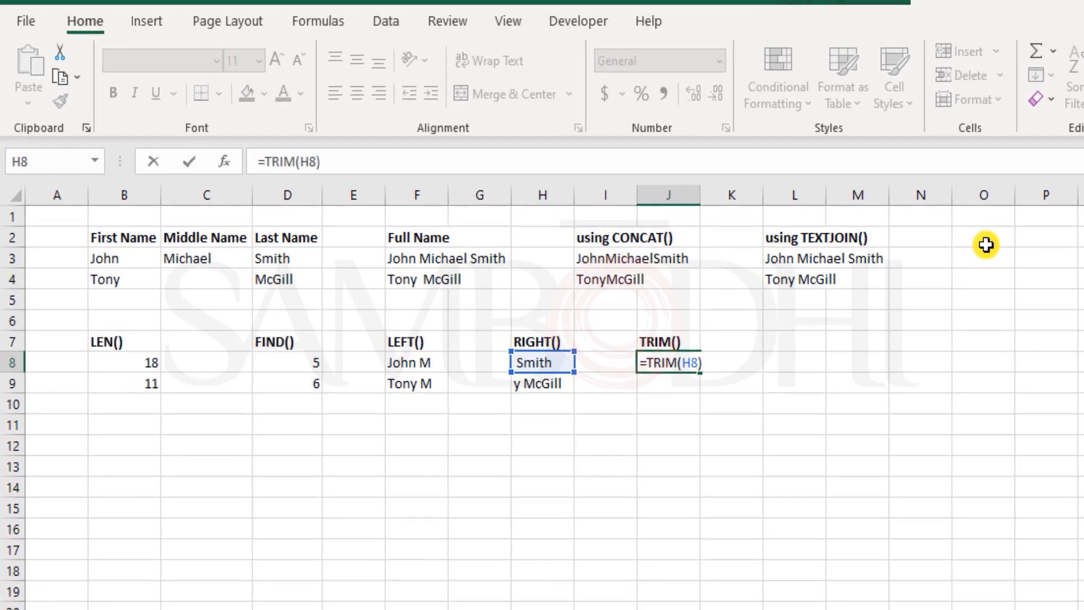
key(Return)
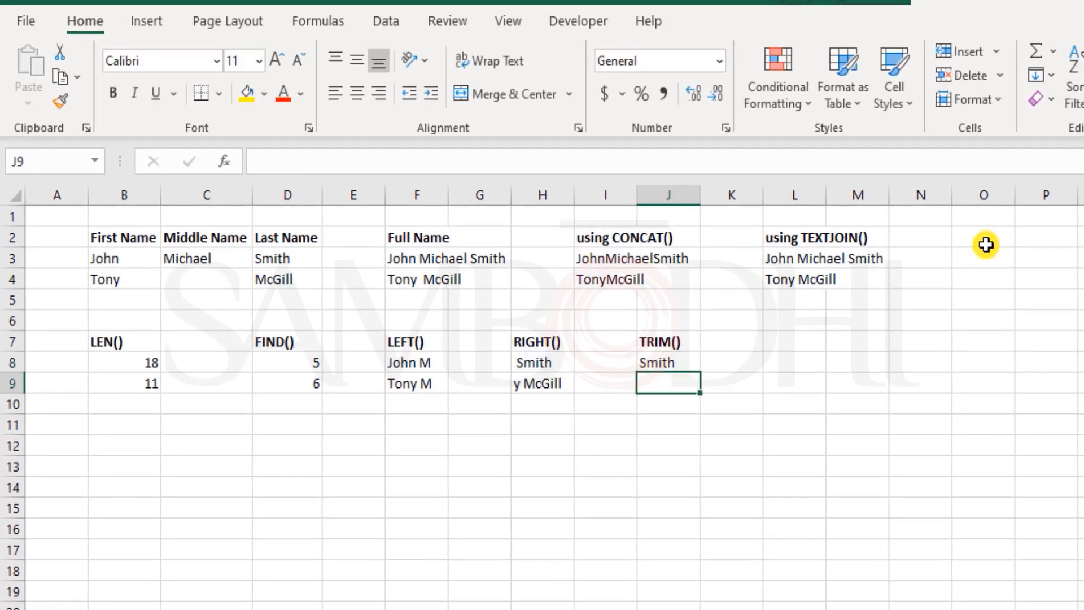
Apply TRIM to the first TEXTJOIN full name by entering =TRIM(L3) in L8.
key(Up)
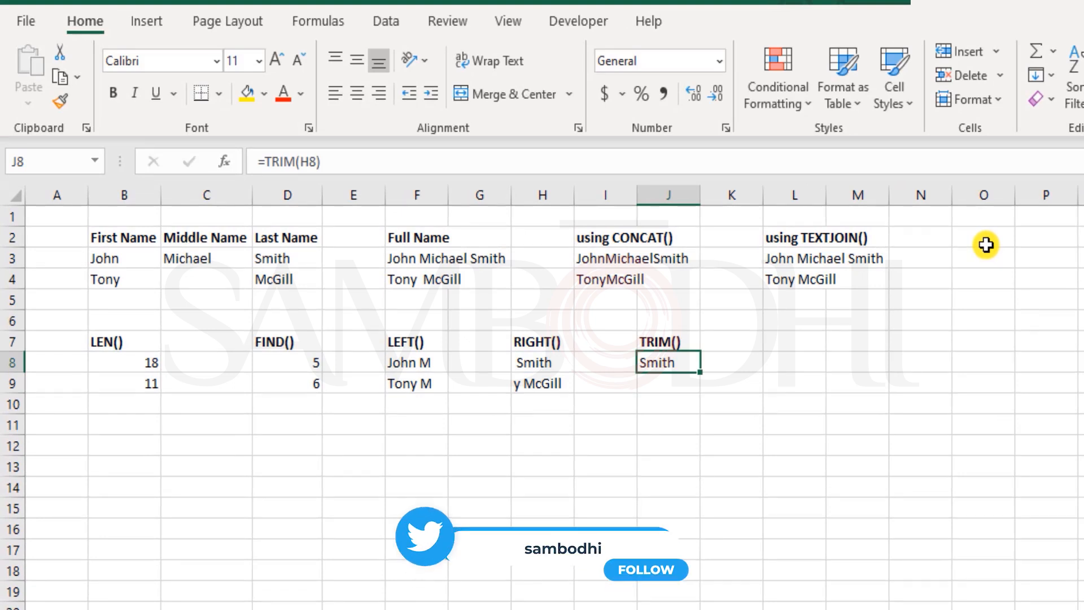
key(Down)
key(Up)
key(Right)
key(Right)
text(=trim()
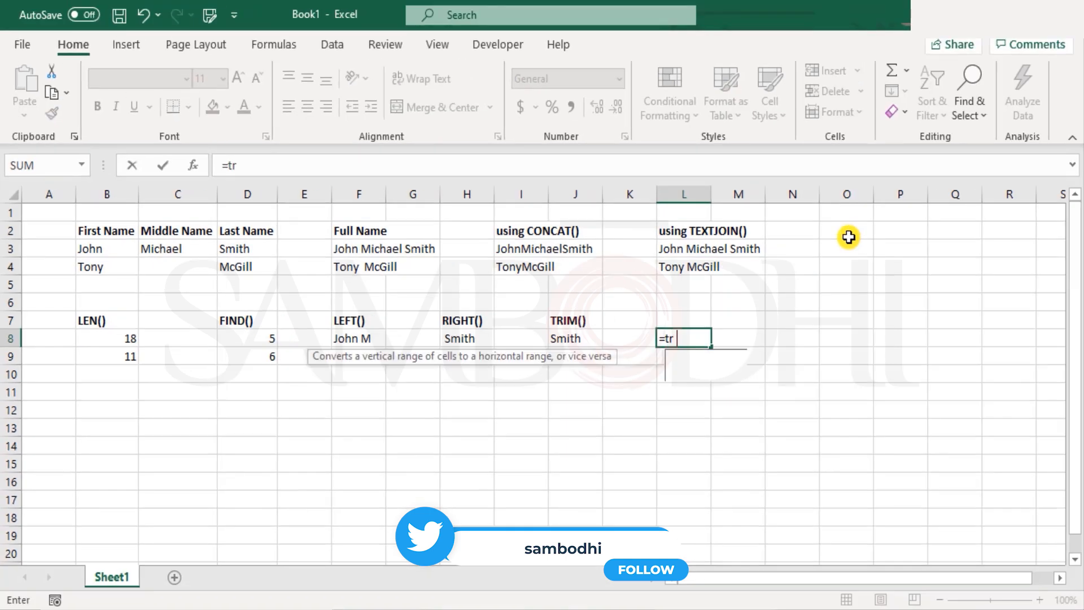
key(Up)
key(Up)
key(Up)
key(Up)
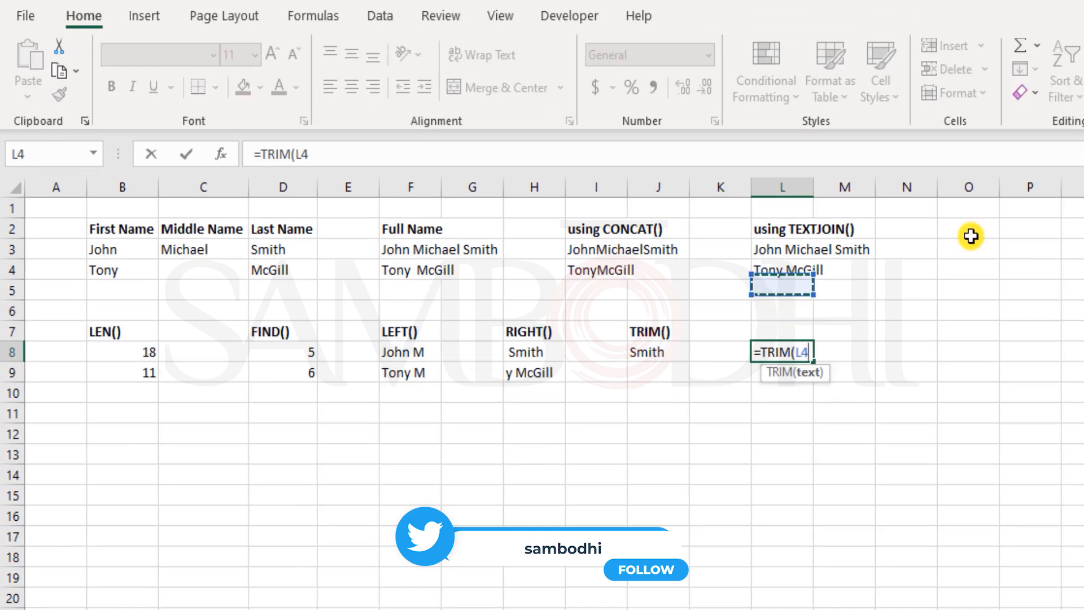
key(Up)
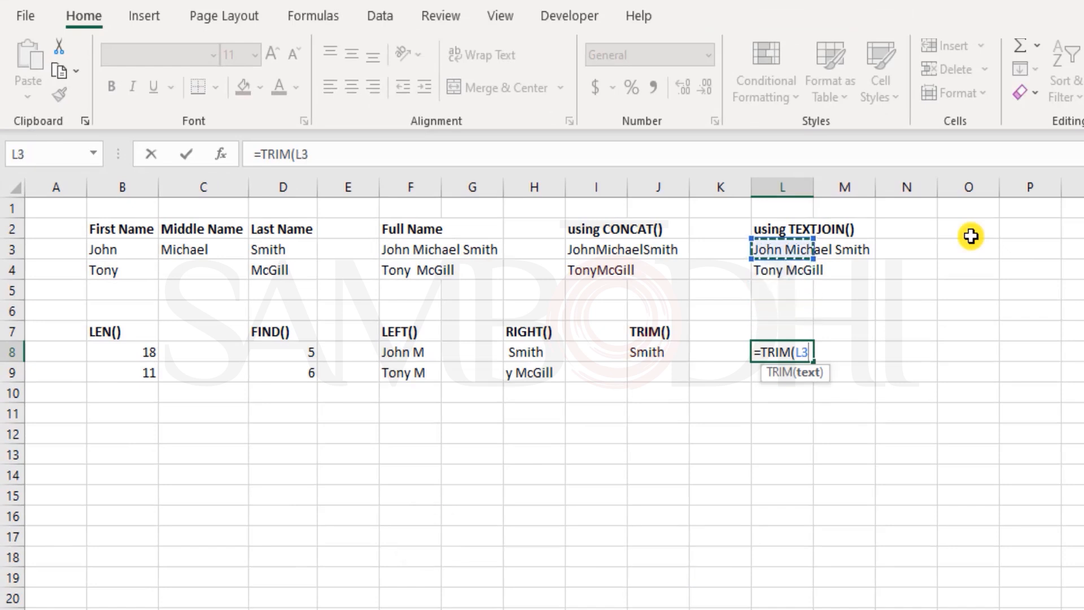
text())
key(Return)
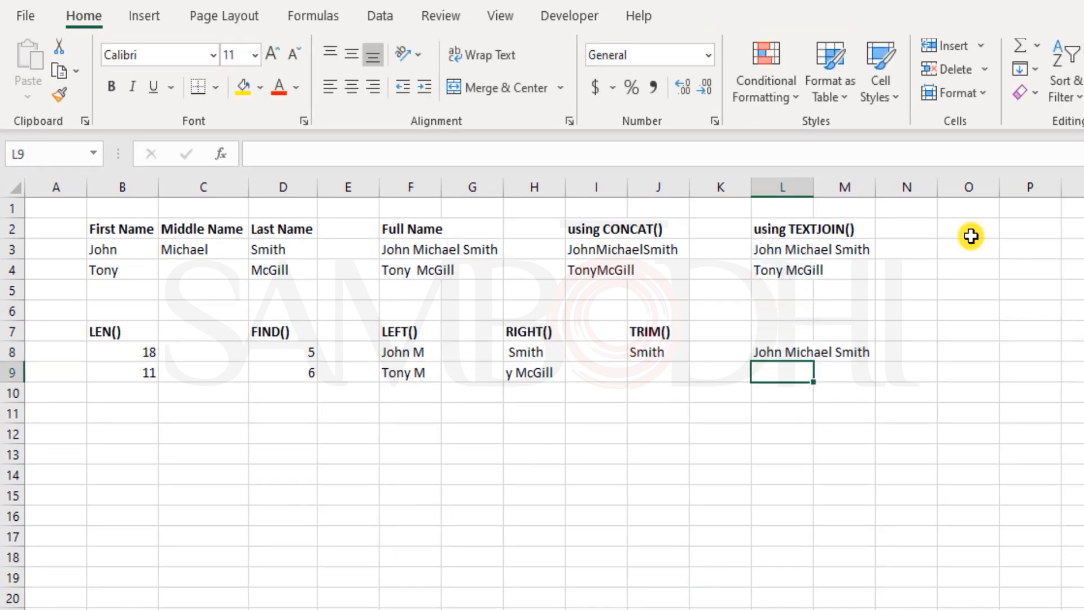
Compare the TEXTJOIN formula in L3 with the TRIM formula in L8.
key(Up)
key(Up)
key(Up)
key(Up)
key(Up)
key(Up)
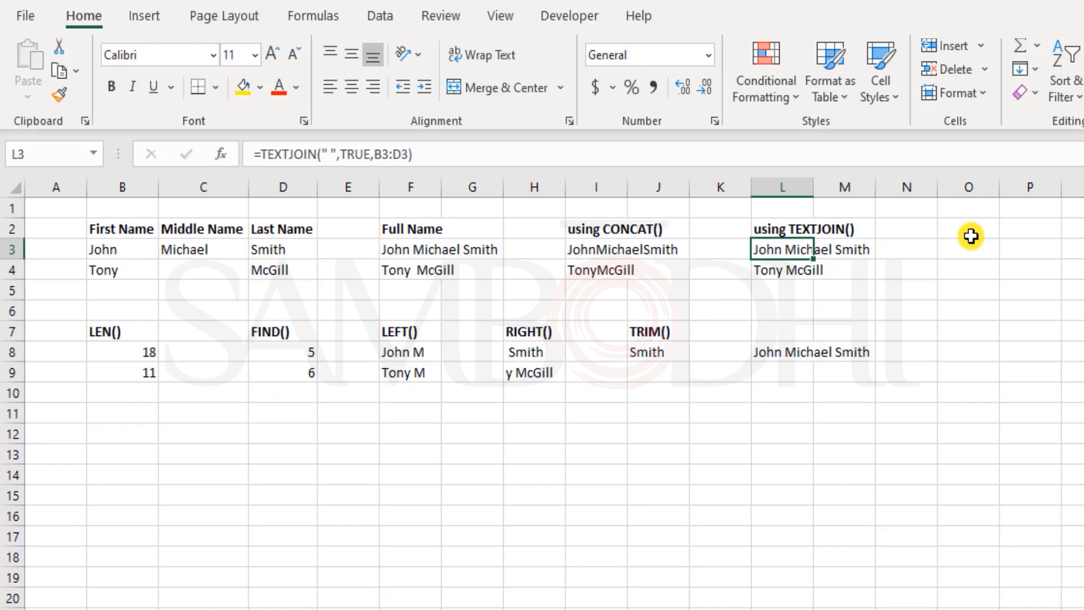
key(Down)
key(Down)
key(Down)
key(Down)
key(Down)
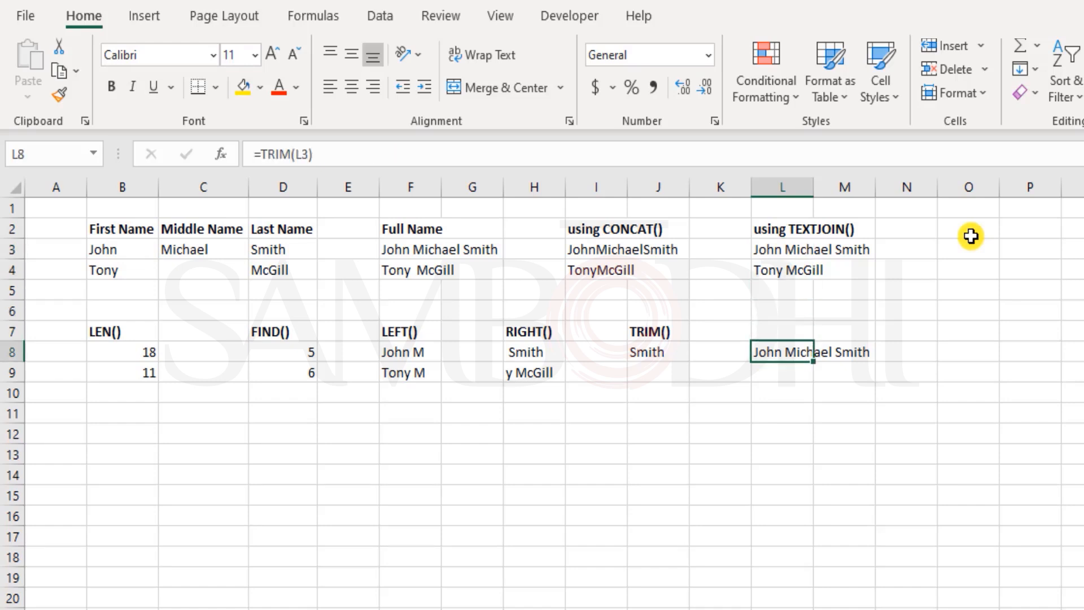
Review the TRIM formula in J8 and the RIGHT formula it refers to in H8, and return to L8.
key(Left)
key(Left)
key(Left)
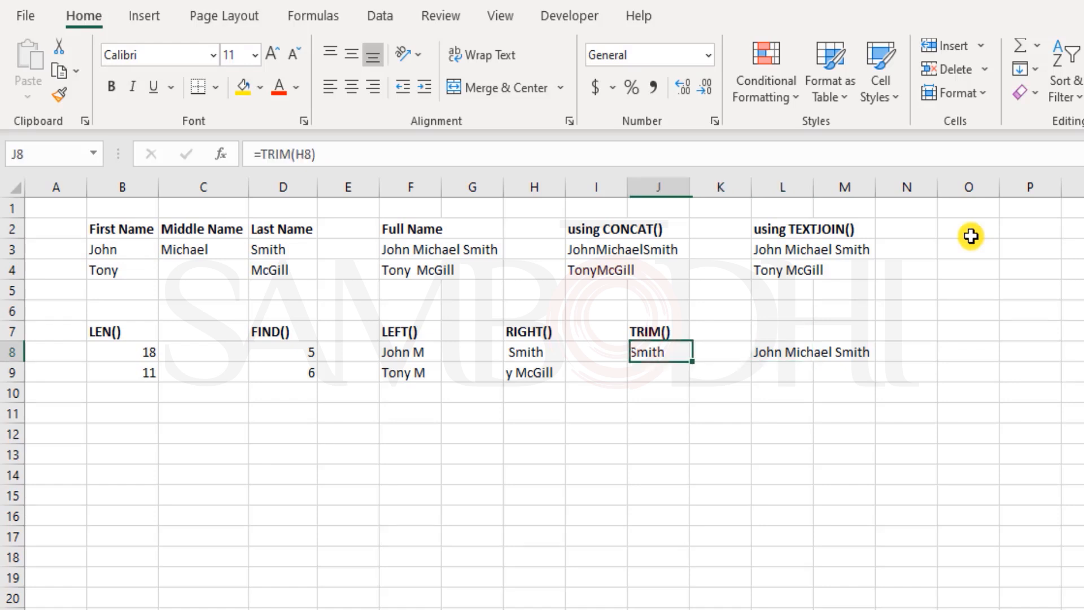
key(Right)
key(Left)
key(Left)
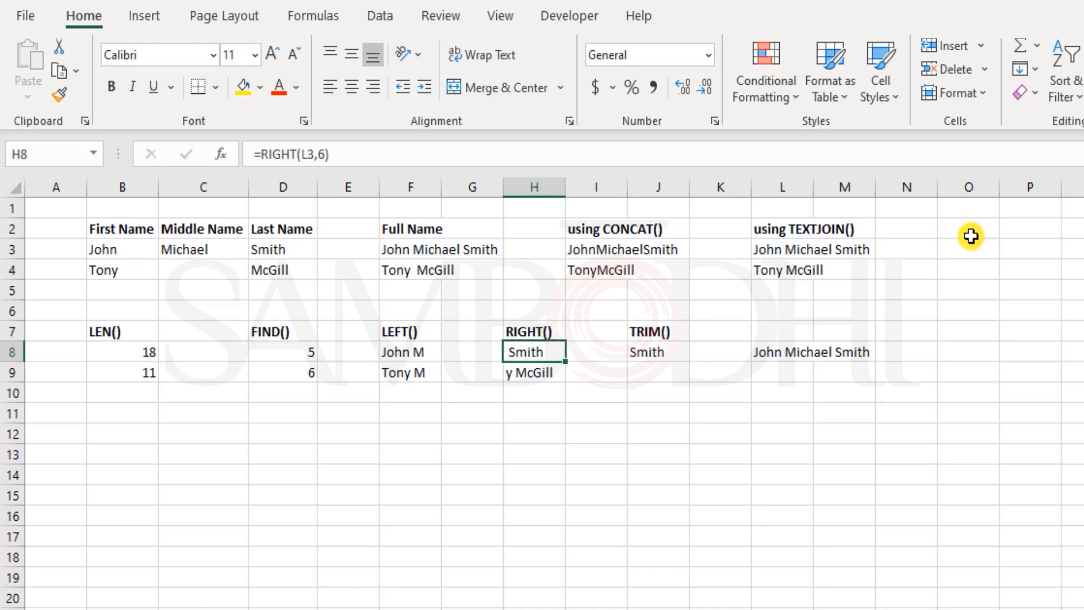
key(F2)
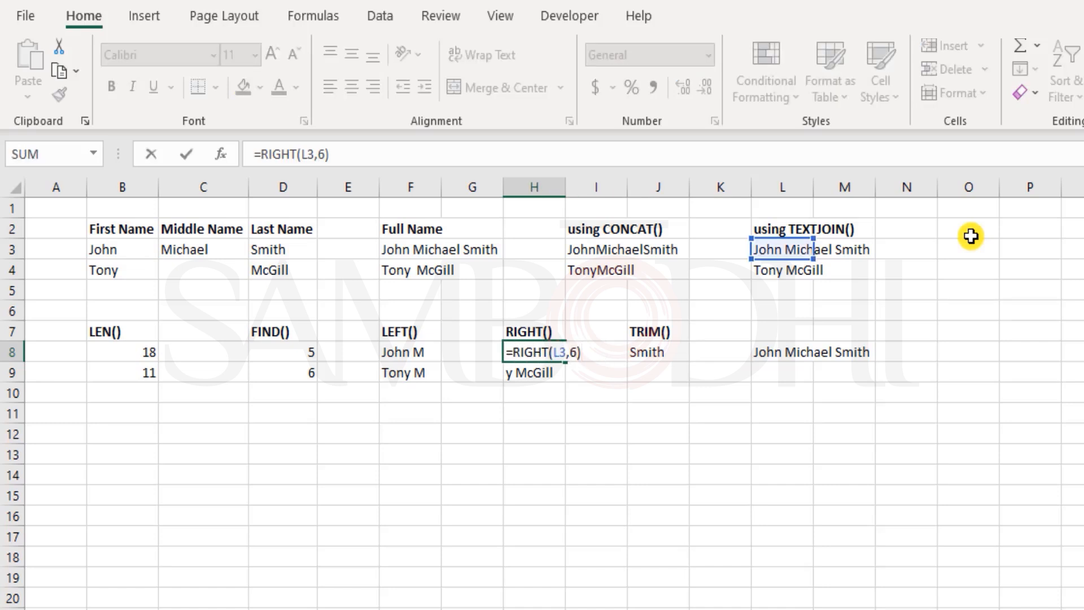
key(Return)
key(Right)
key(Right)
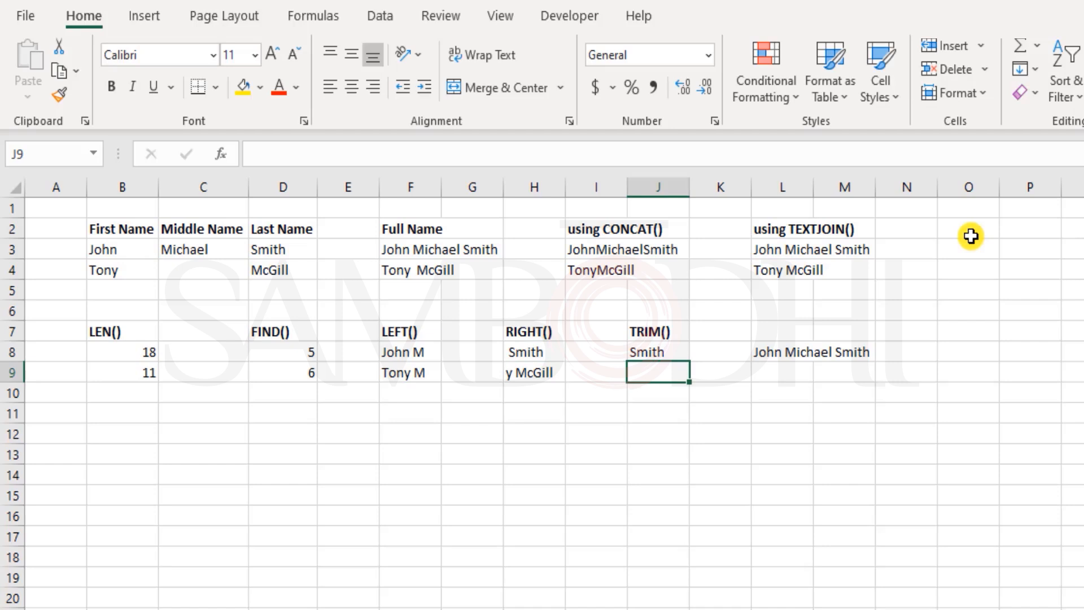
key(Right)
key(Right)
key(Up)
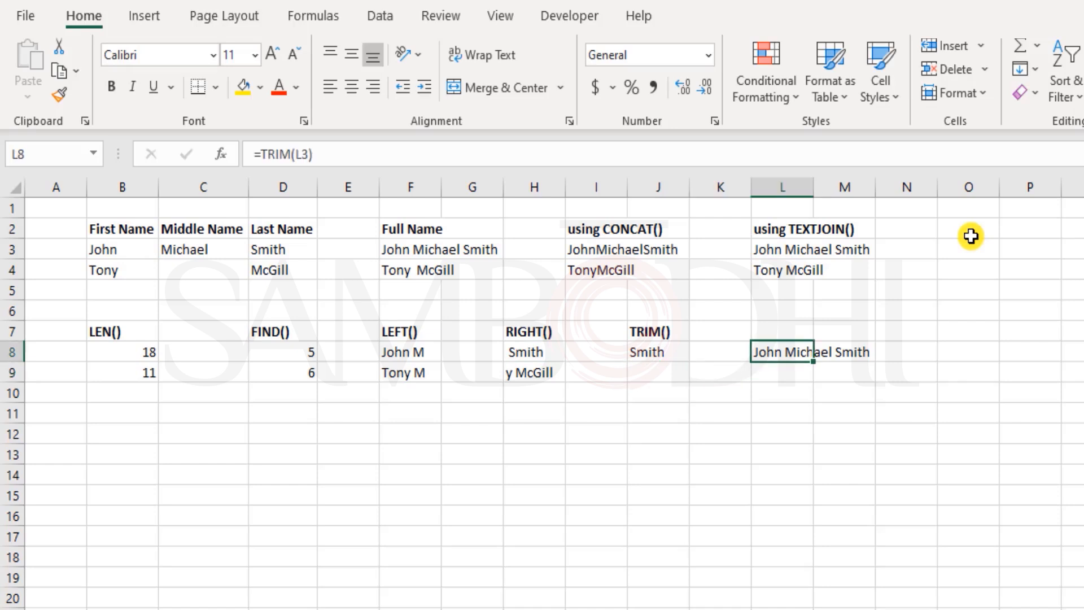
Review the LEFT formula in F8, the ampersand formula in F4 and the TEXTJOIN formulas in L3 and L4.
key(Left)
key(Left)
key(Left)
key(Left)
key(Left)
key(Left)
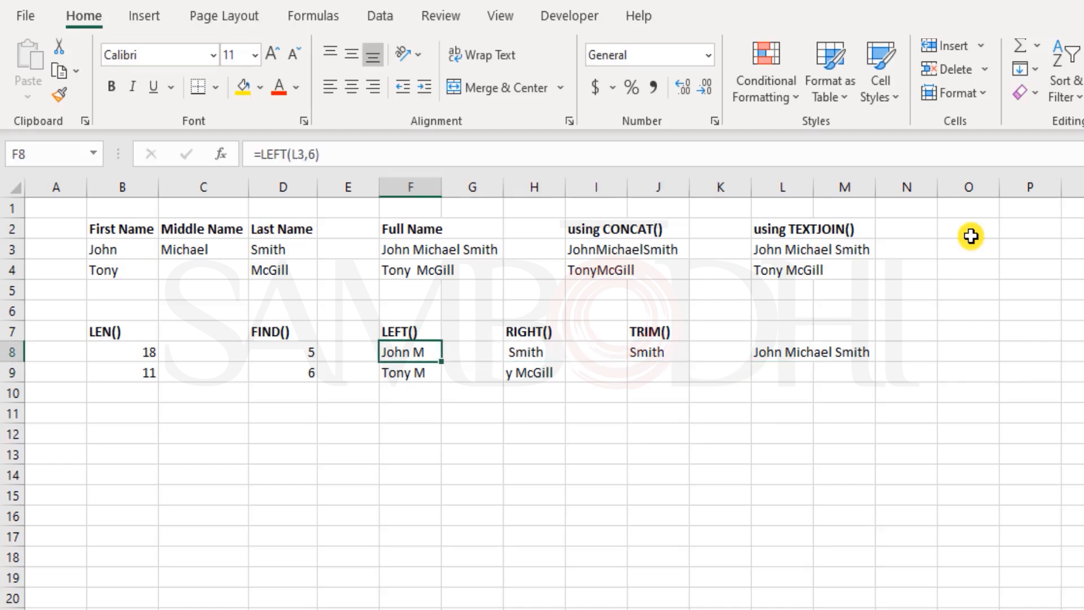
key(Up)
key(Up)
key(Up)
key(Up)
key(Up)
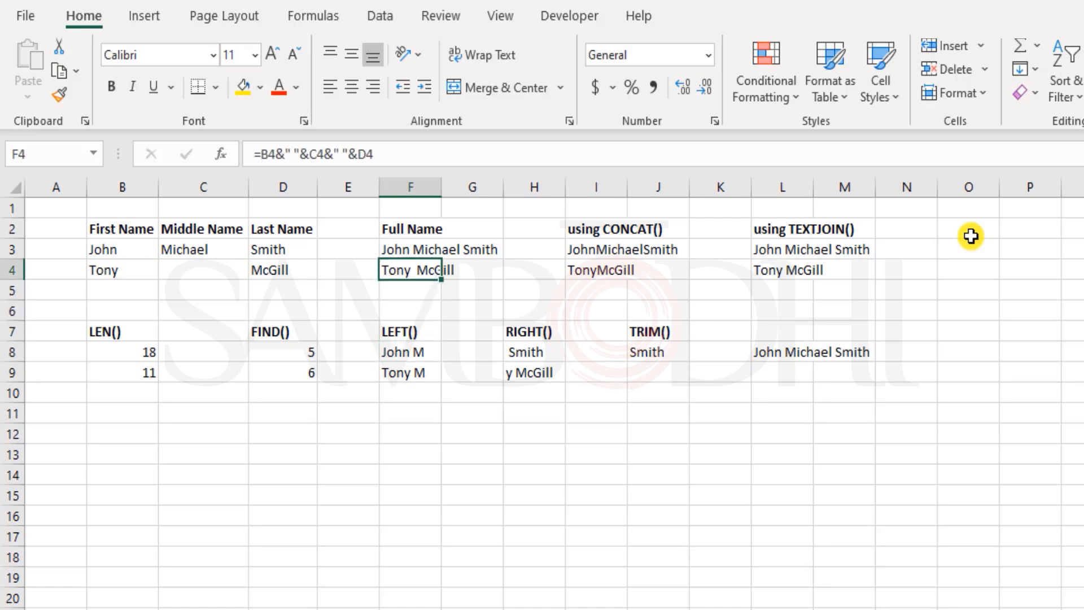
key(Right)
key(Right)
key(Right)
key(Right)
key(Right)
key(Right)
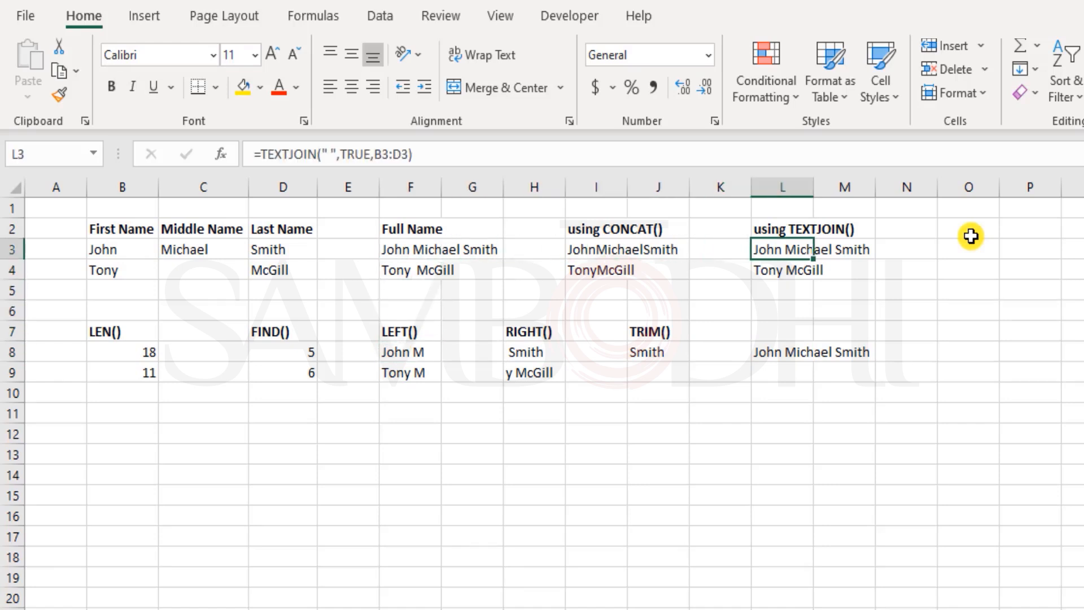
key(shift+Down)
key(Down)
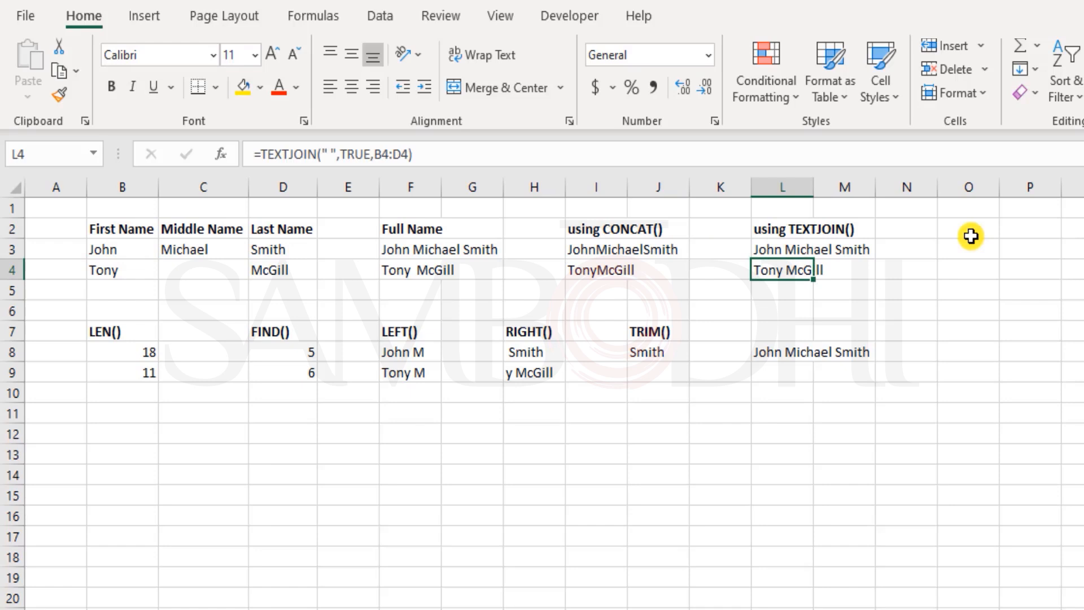
Delete the TRIM formula from L8, leaving that cell selected.
key(Down)
key(Down)
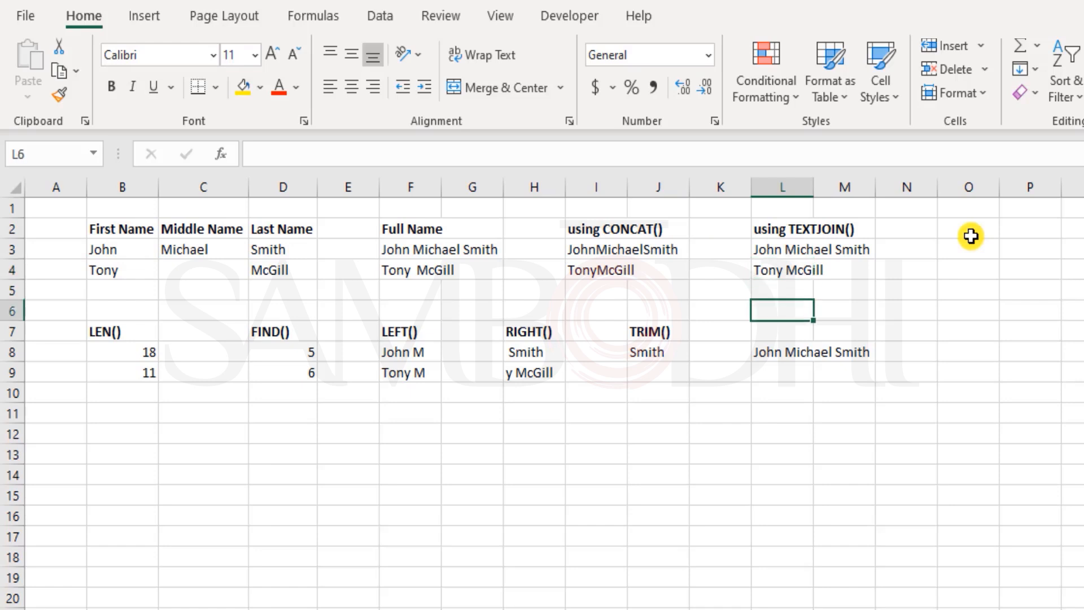
key(Down)
key(Down)
key(Delete)
key(Up)
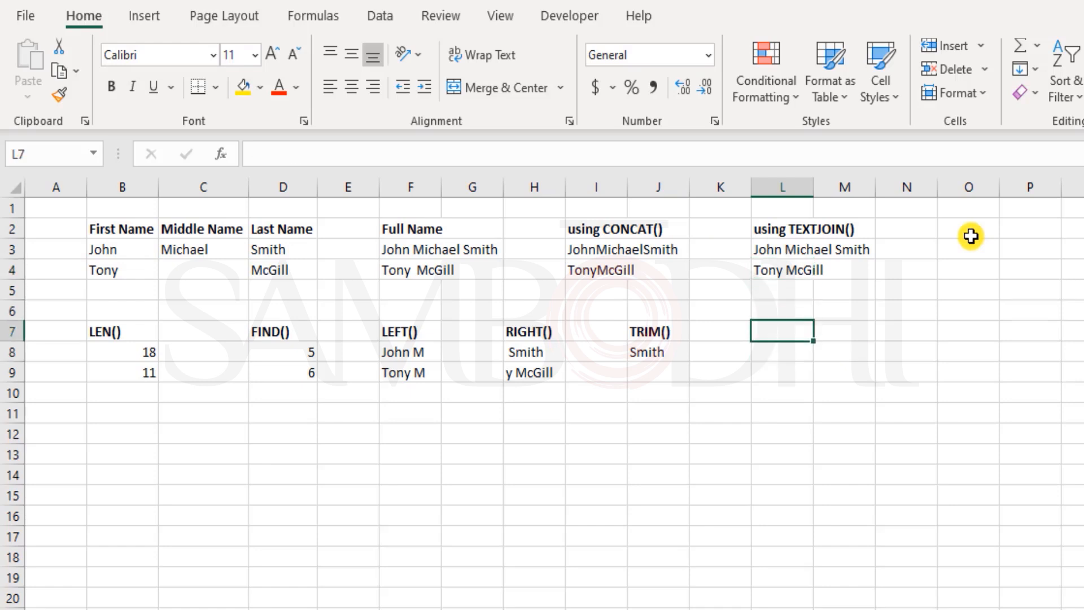
key(Down)
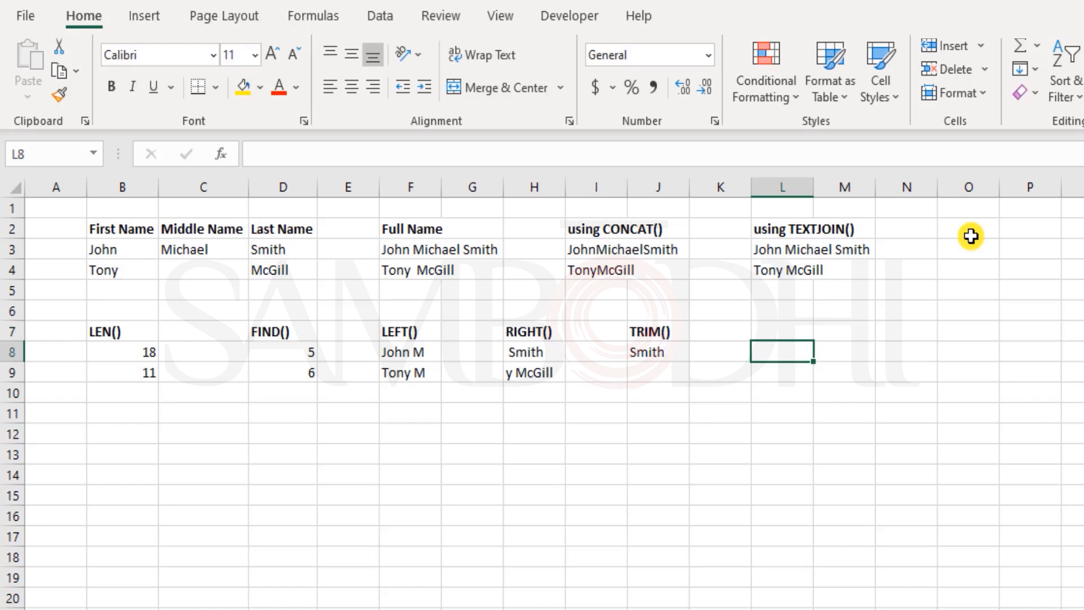
Highlight the row of text function results in B8:J8 for review, and return to L8.
key(Left)
key(Left)
key(shift+Left)
key(shift+Left)
key(shift+Left)
key(shift+Left)
key(shift+Left)
key(shift+Left)
key(shift+Left)
key(shift+Left)
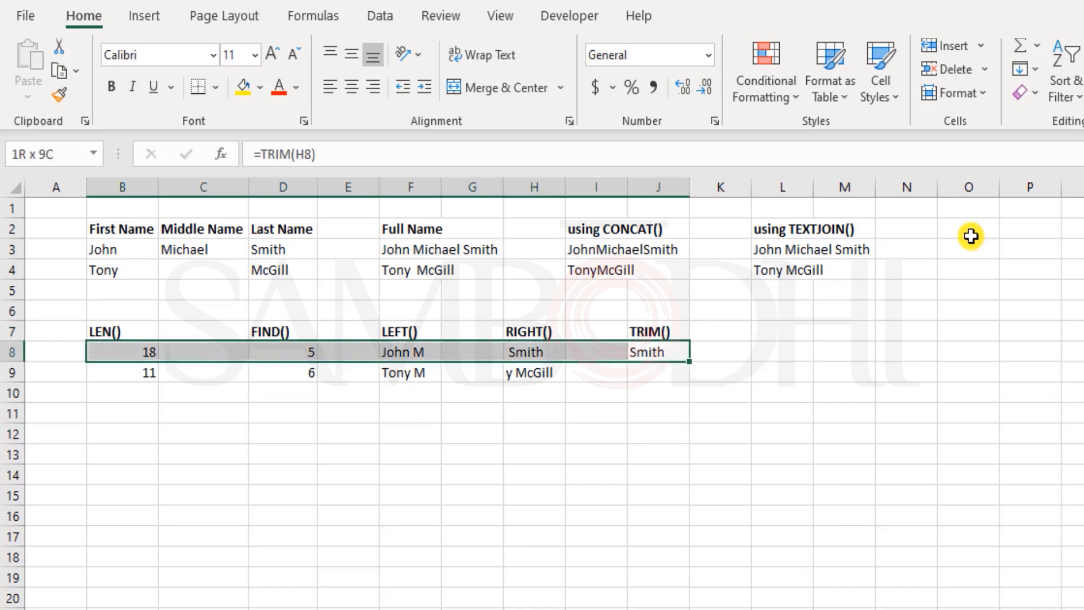
key(Right)
key(Right)
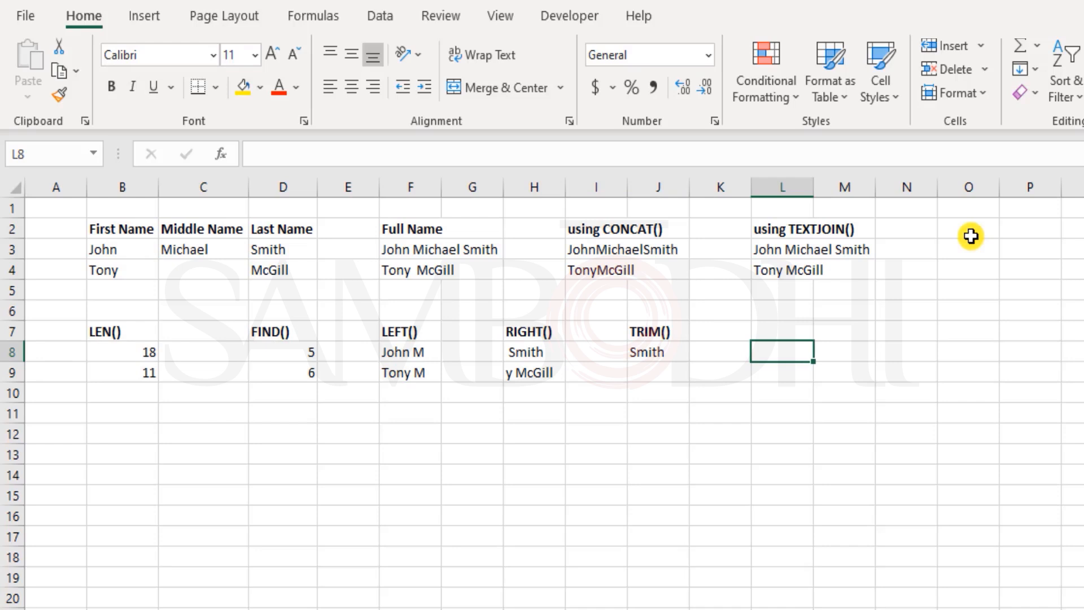
Find the position of the first space in the TEXTJOIN name with =FIND(" ",L3) in L8.
text(=)
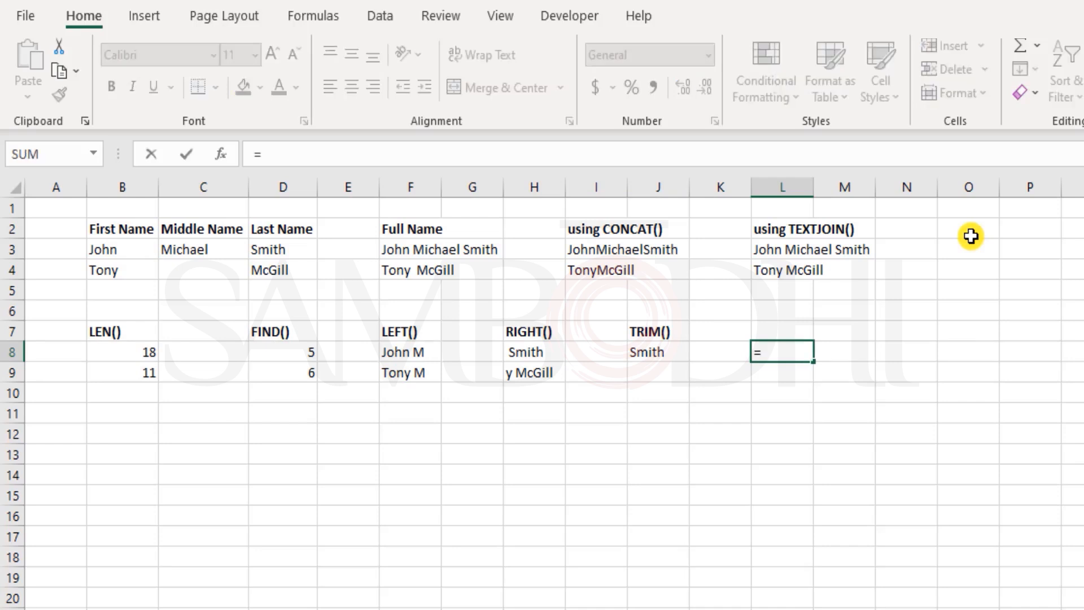
text(fin)
key(Tab)
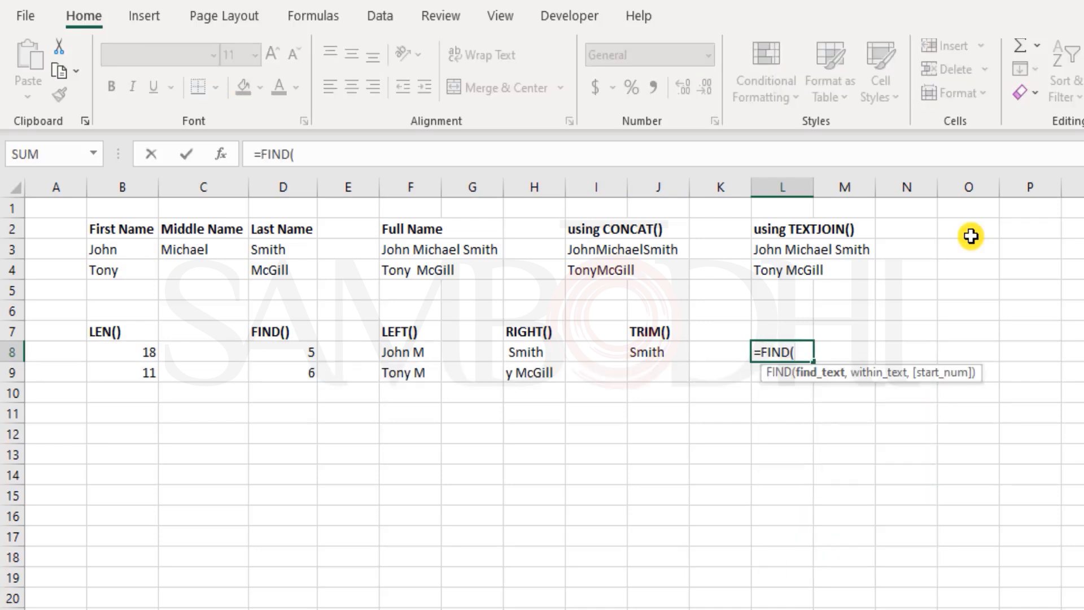
text(" ",)
click(769, 249)
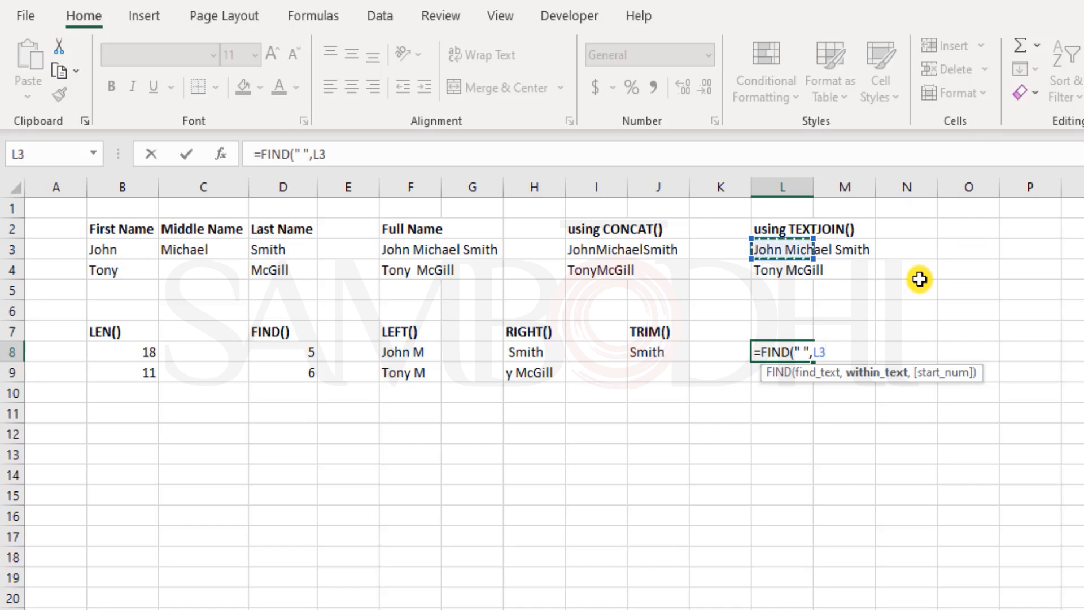
text())
key(Return)
key(Up)
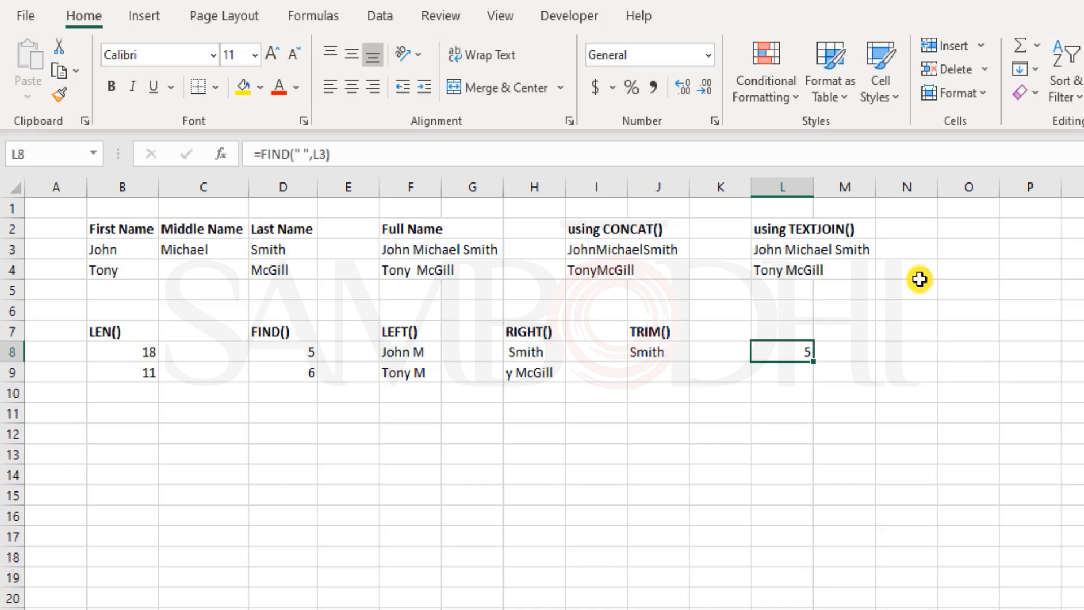
Nest the FIND formula in L8 inside a LEFT function, with L3 as the text argument.
key(F2)
key(Home)
key(Right)
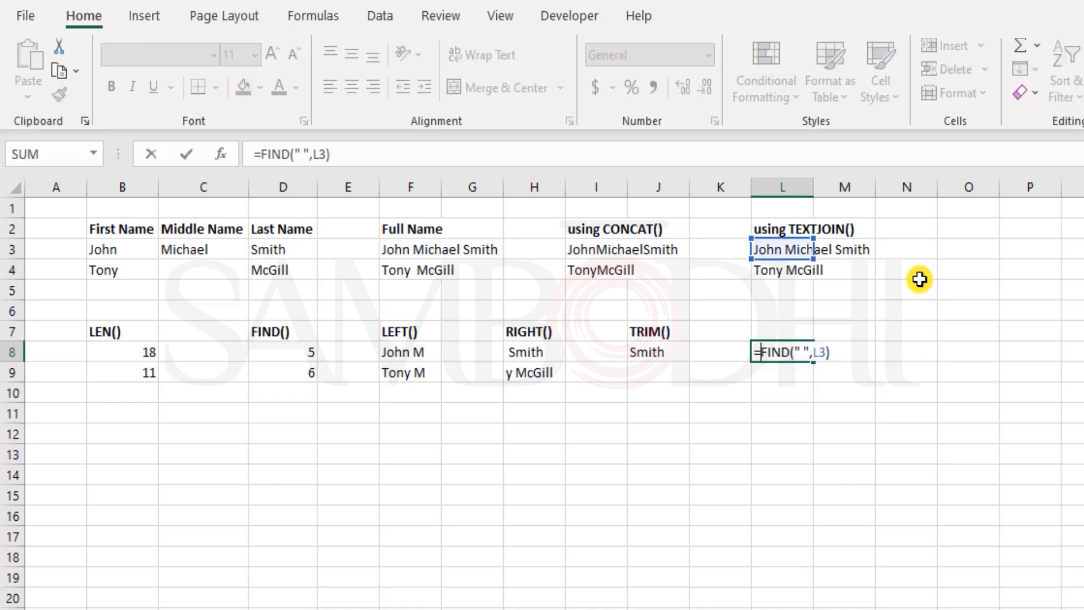
text(left)
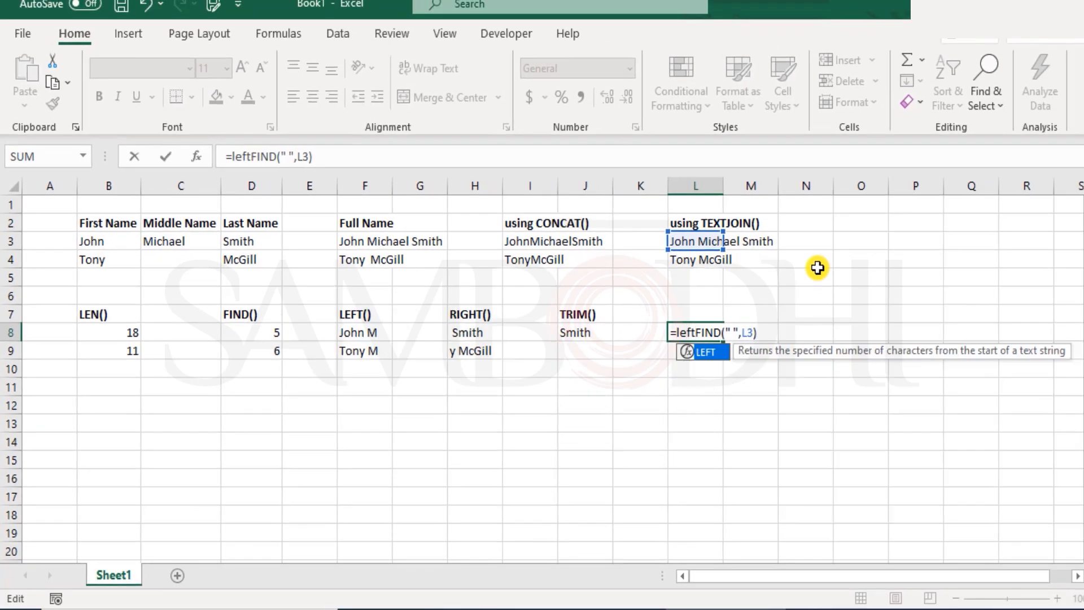
key(Tab)
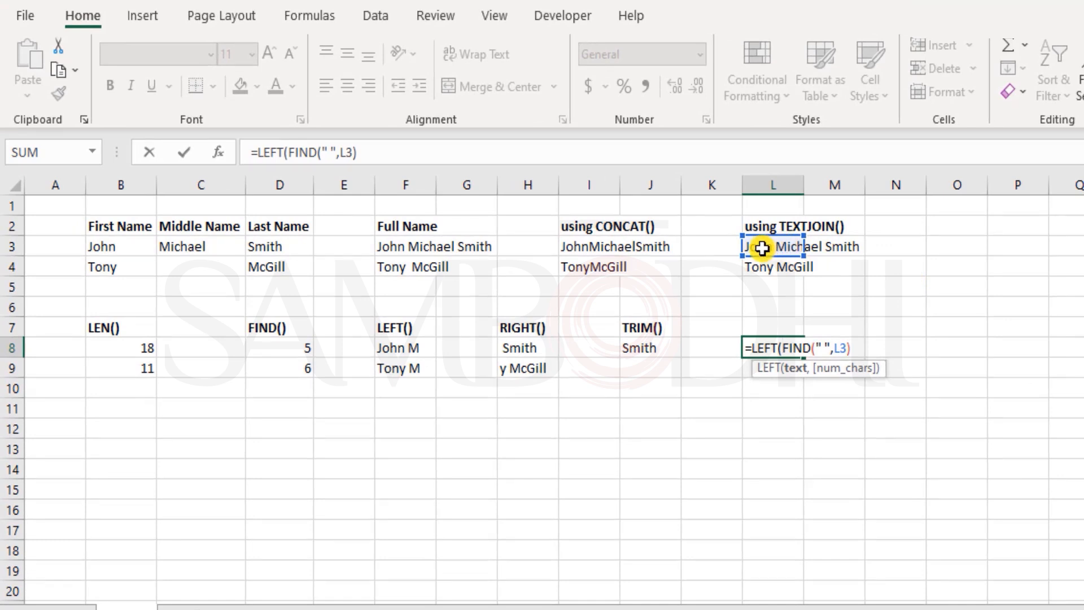
click(780, 246)
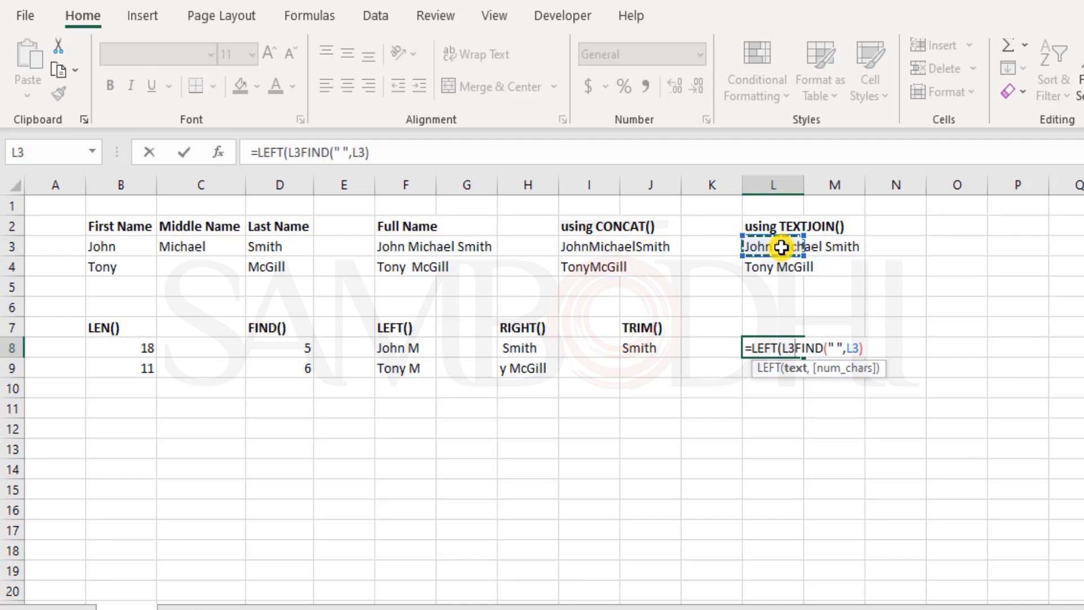
text(,)
key(shift+Right)
key(shift+Right)
key(shift+Right)
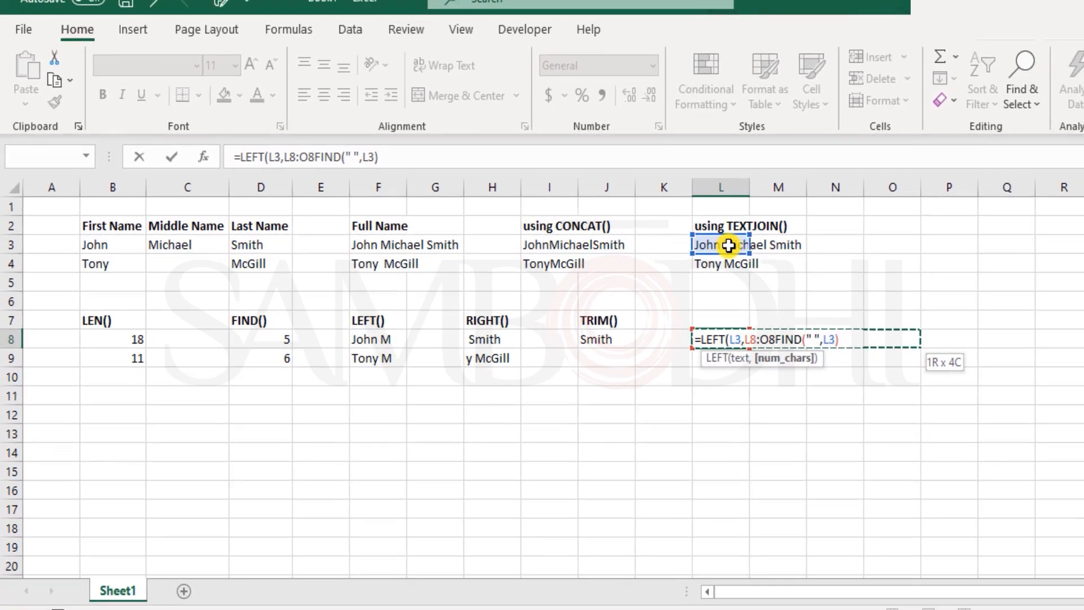
key(BackSpace)
key(BackSpace)
key(BackSpace)
key(BackSpace)
key(BackSpace)
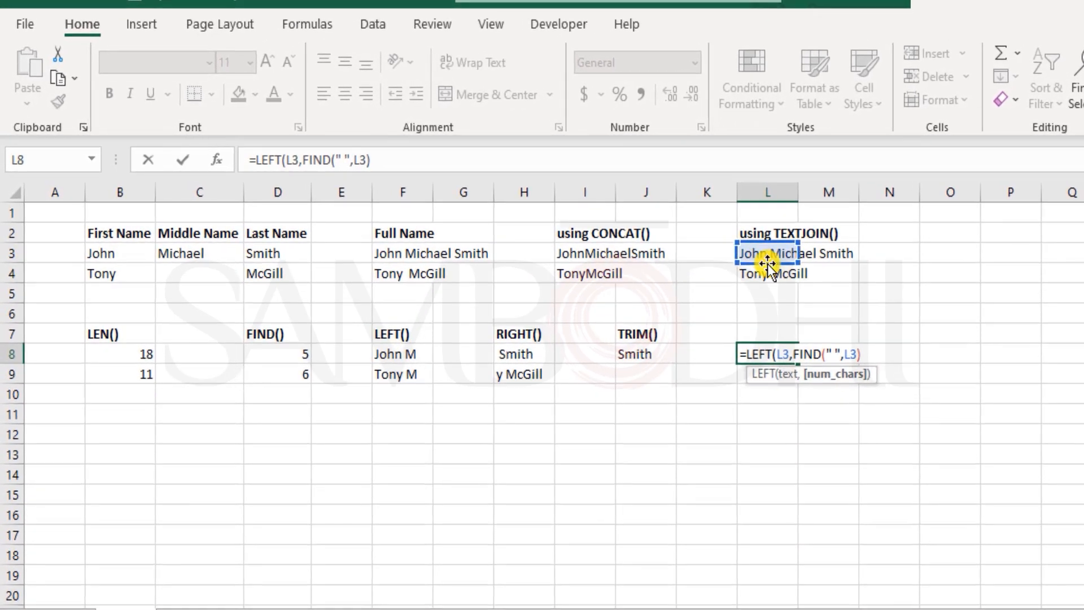
Complete and commit the nested formula in L8 as =LEFT(L3,FIND(" ",L3)).
click(868, 351)
text())
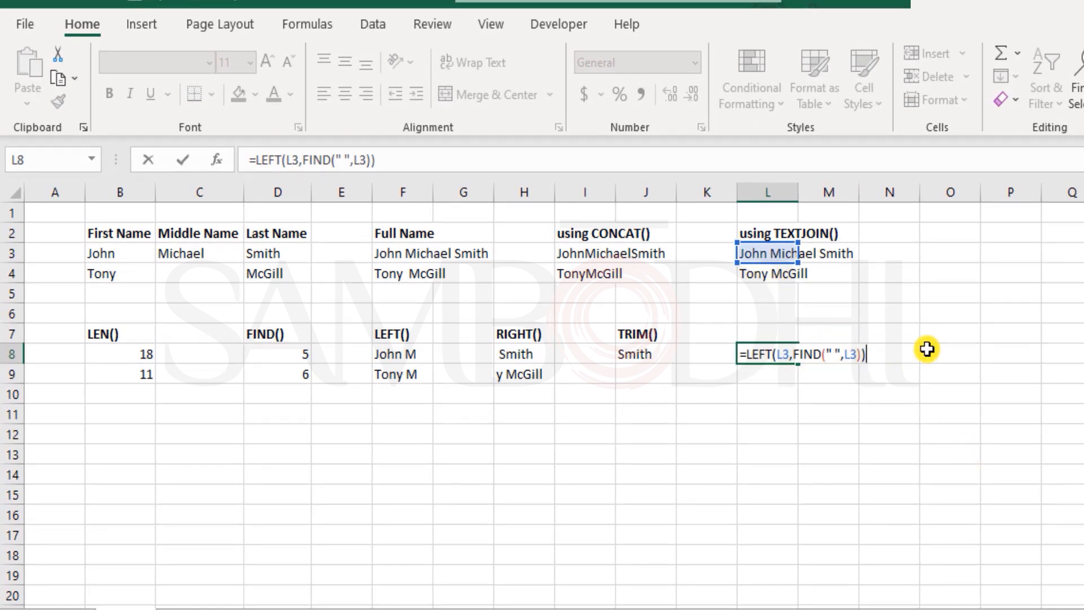
key(Return)
key(Up)
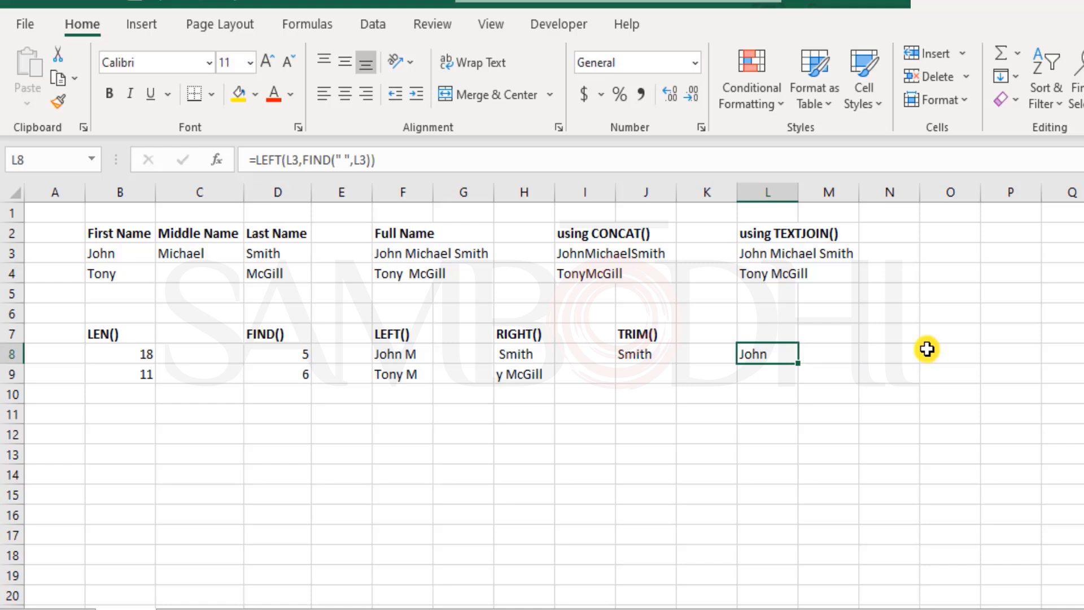
Subtract 1 from the nested FIND in L8 so the formula reads =LEFT(L3,FIND(" ",L3)-1).
key(Up)
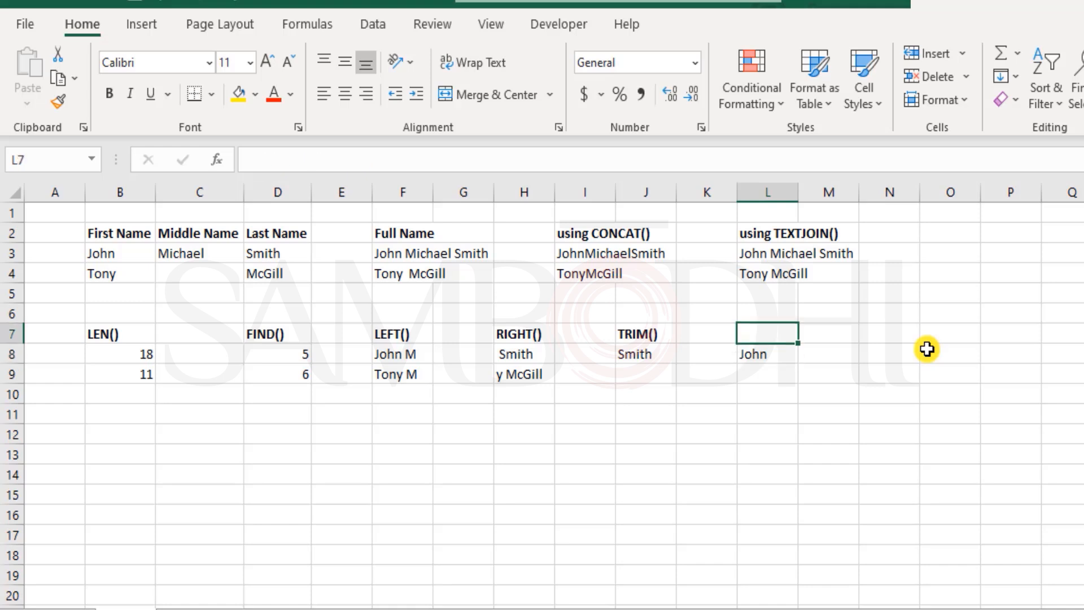
key(Down)
key(F2)
key(Left)
key(shift+Left)
key(shift+Left)
key(shift+Left)
key(shift+Left)
key(shift+Left)
key(shift+Left)
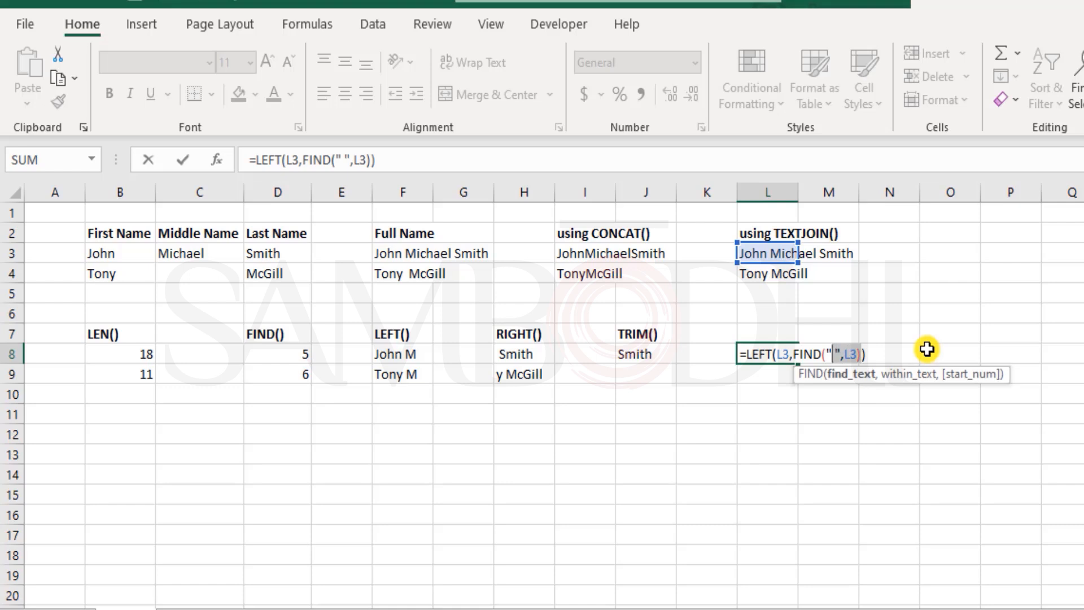
key(shift+Left)
key(shift+Left)
key(shift+Left)
key(shift+Left)
key(shift+Left)
key(shift+Left)
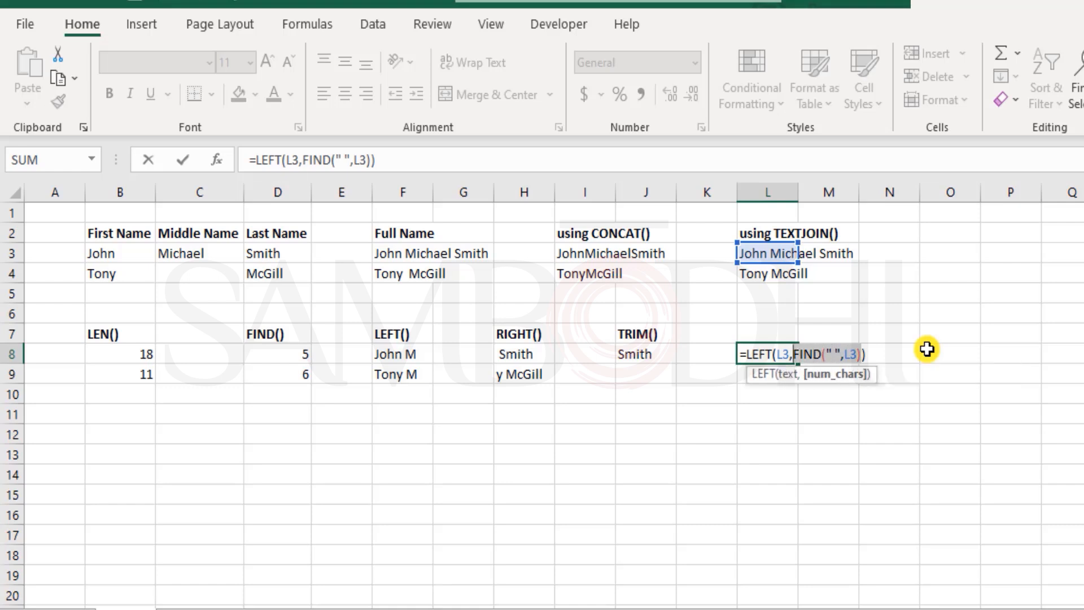
key(Right)
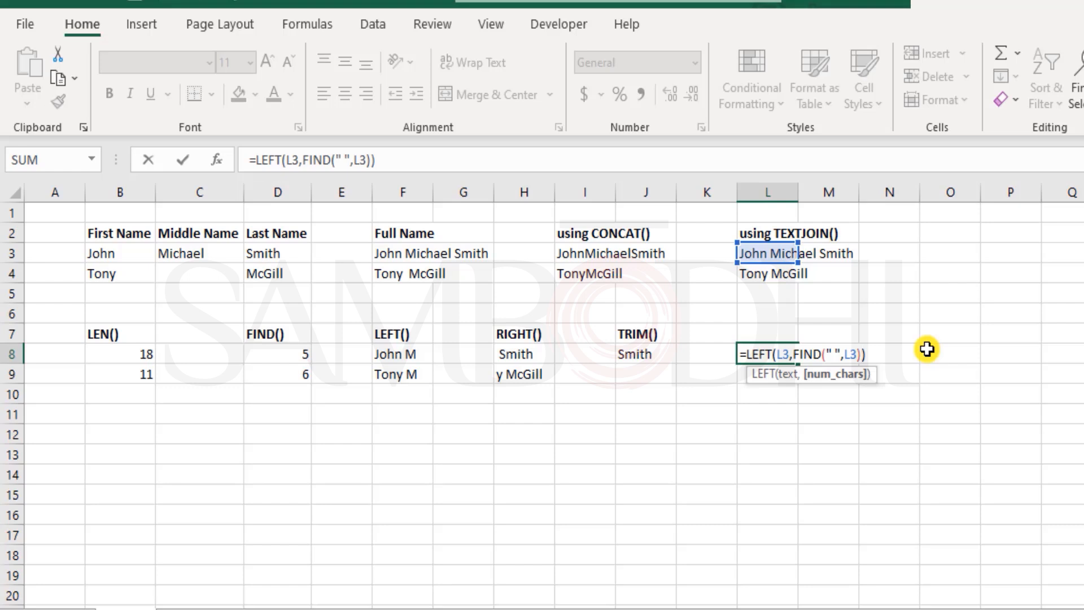
text(-1)
Replace the FIND(" ",L3)-1 argument in L8 with 4 and commit =LEFT(L3,4).
key(shift+Left)
key(shift+Left)
key(shift+Left)
key(shift+Left)
key(shift+Left)
key(shift+Left)
key(shift+Left)
key(shift+Left)
key(shift+Left)
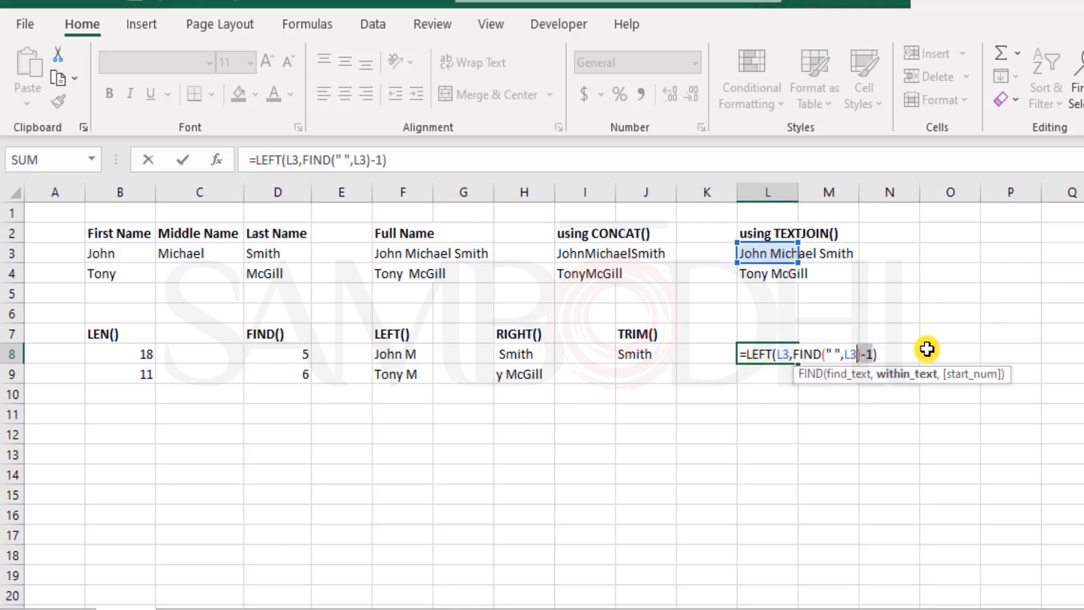
key(shift+Left)
key(shift+Left)
key(shift+Left)
key(shift+Left)
key(shift+Left)
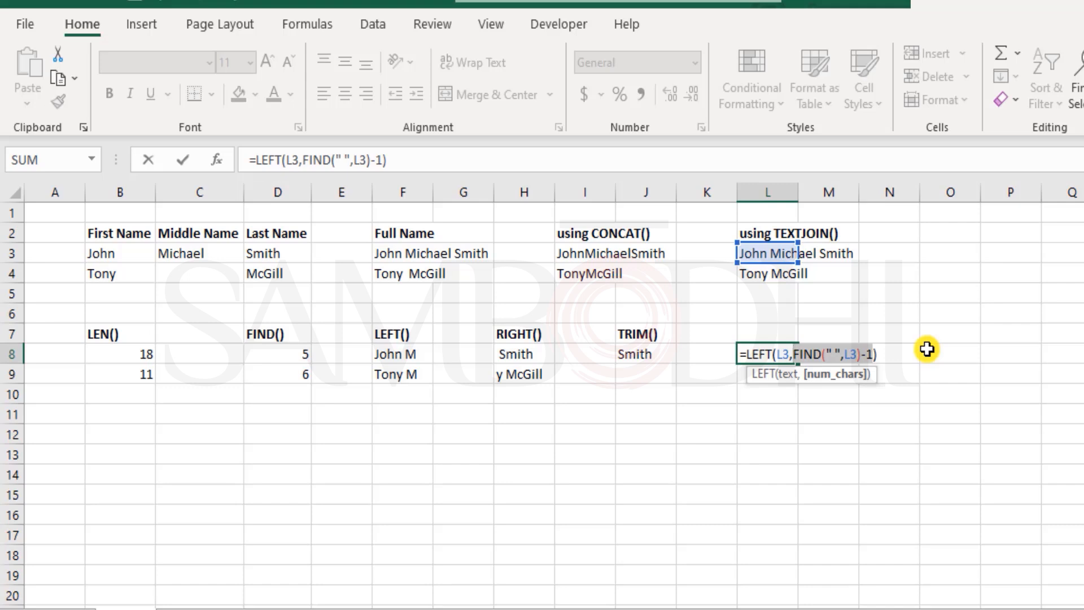
text(4)
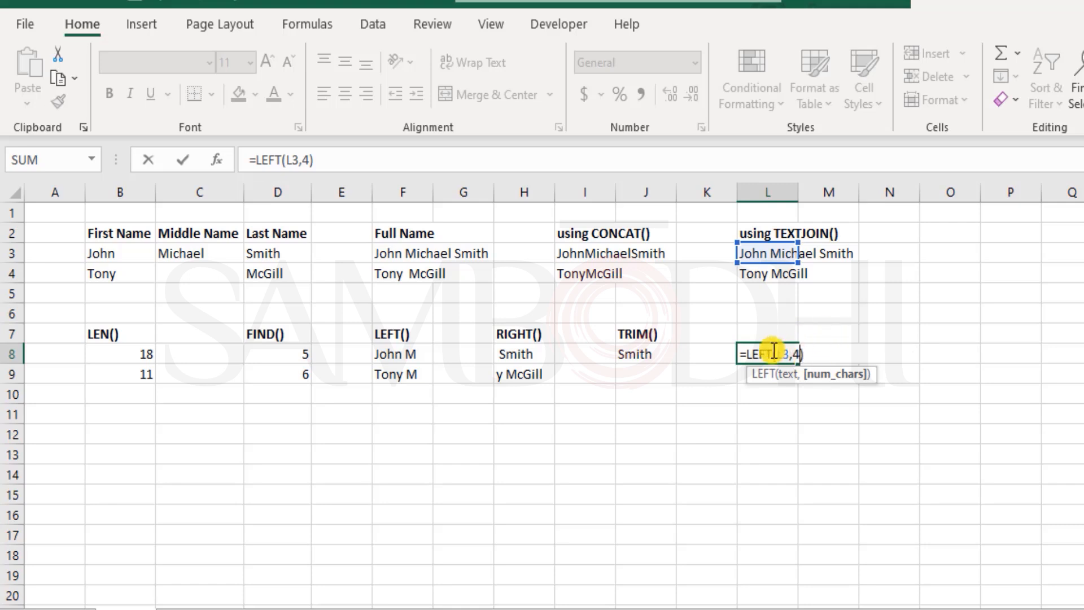
click(830, 354)
key(Return)
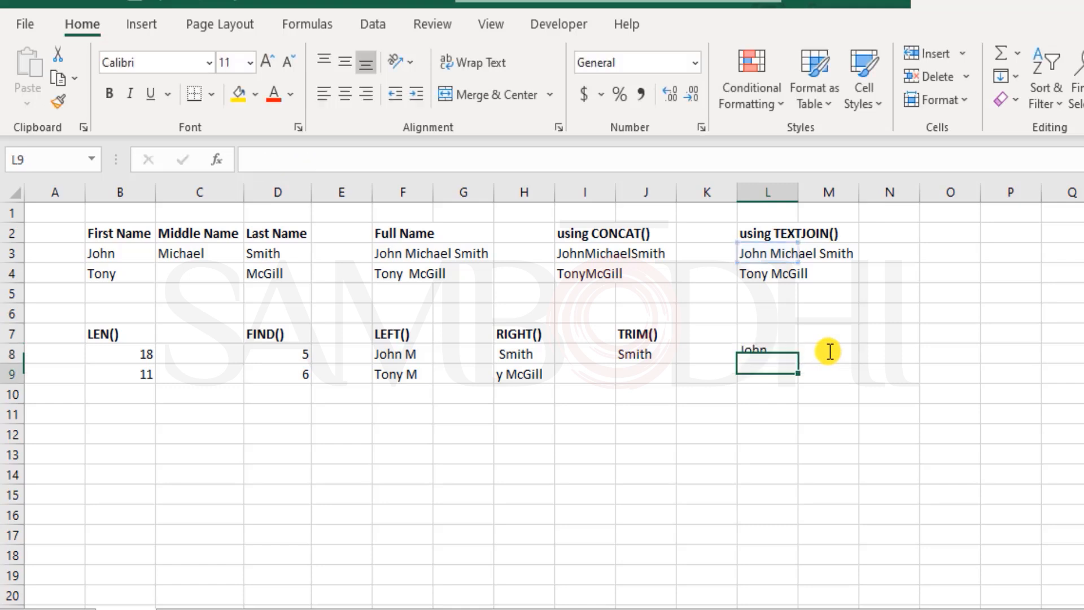
Examine the number-of-characters argument in the L8 formula without editing it.
click(776, 347)
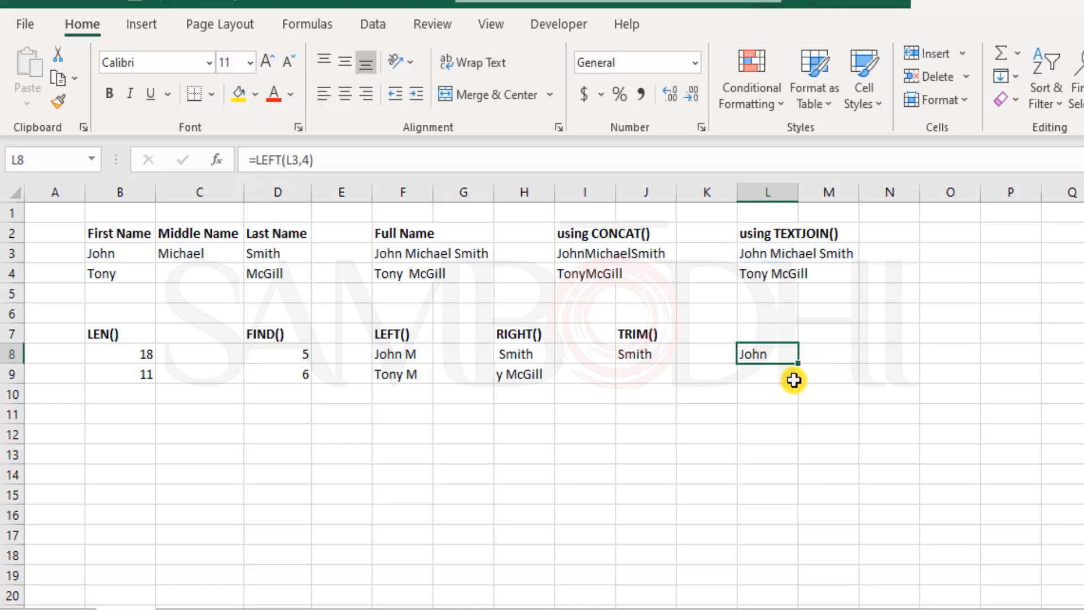
double_click(791, 353)
click(800, 353)
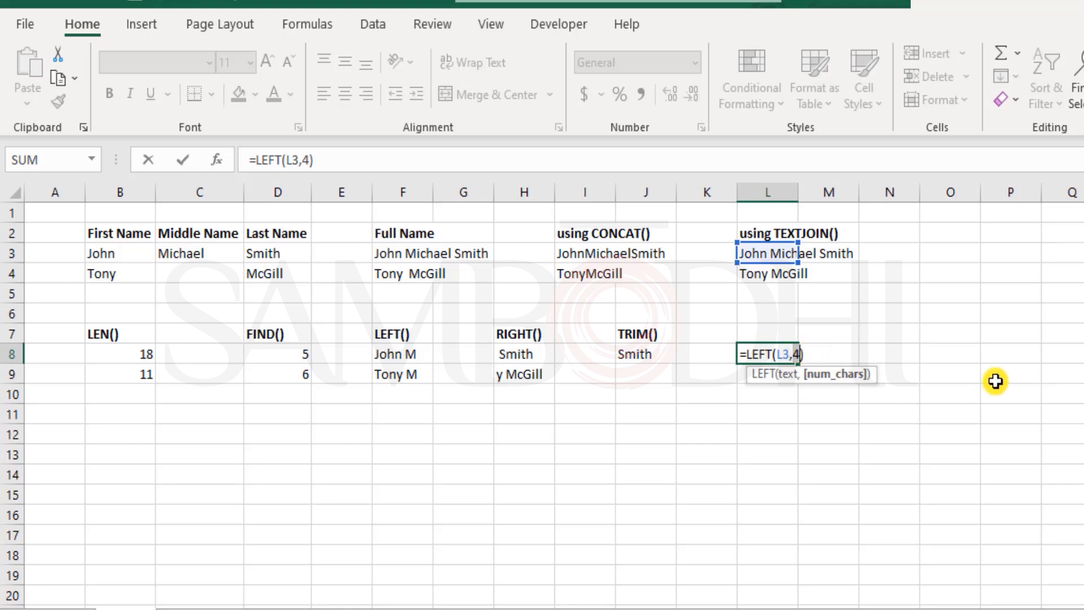
key(Escape)
Begin a LEFT formula in L9 with the second TEXTJOIN name in L4 as its text argument.
key(Down)
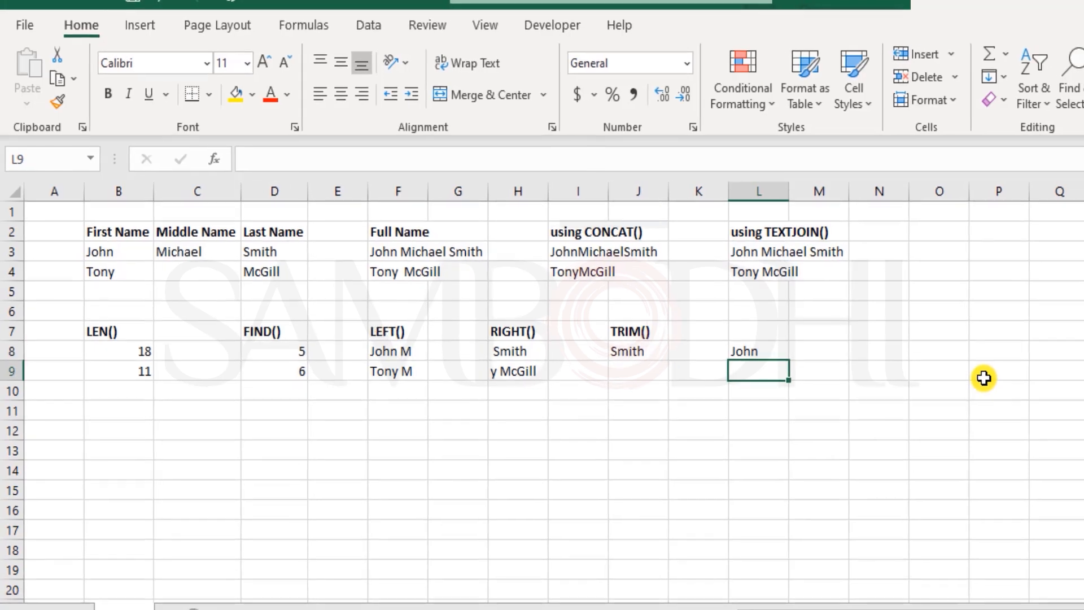
text(=left)
key(Tab)
key(Up)
key(Up)
key(Up)
key(Up)
key(Up)
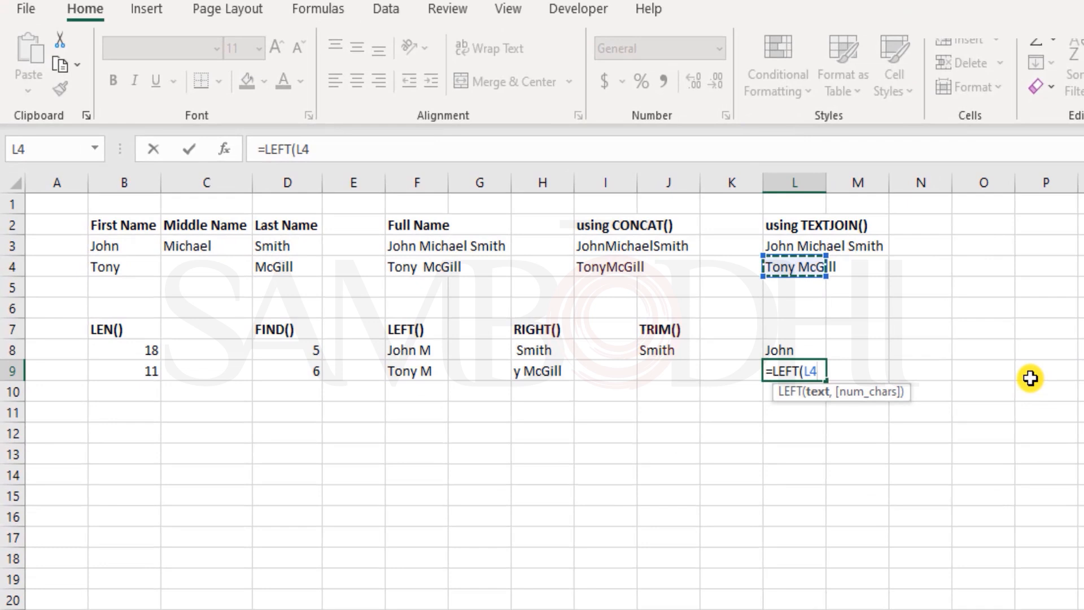
text(,)
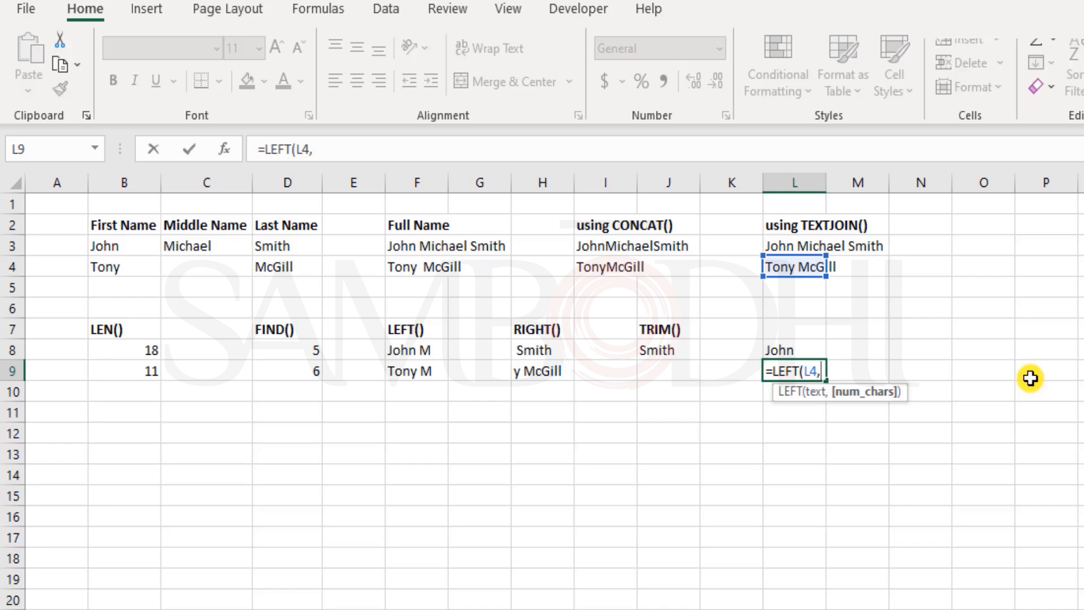
text(L)
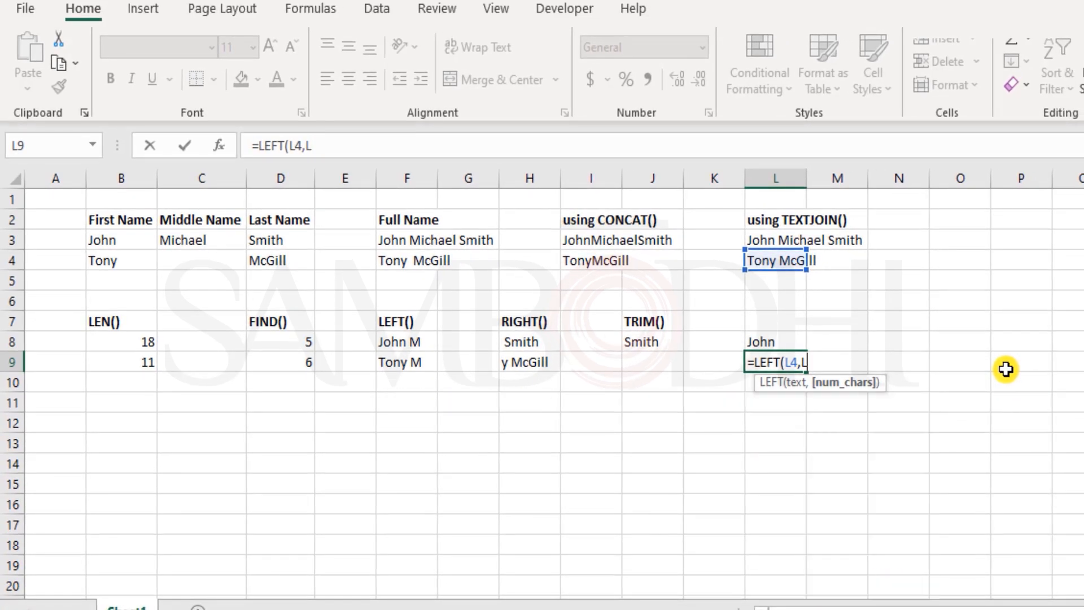
key(BackSpace)
Nest FIND(" ",L4)-1 as the number of characters in L9 and commit =LEFT(L4,FIND(" ",L4)-1).
text(find)
key(Tab)
text(" ")
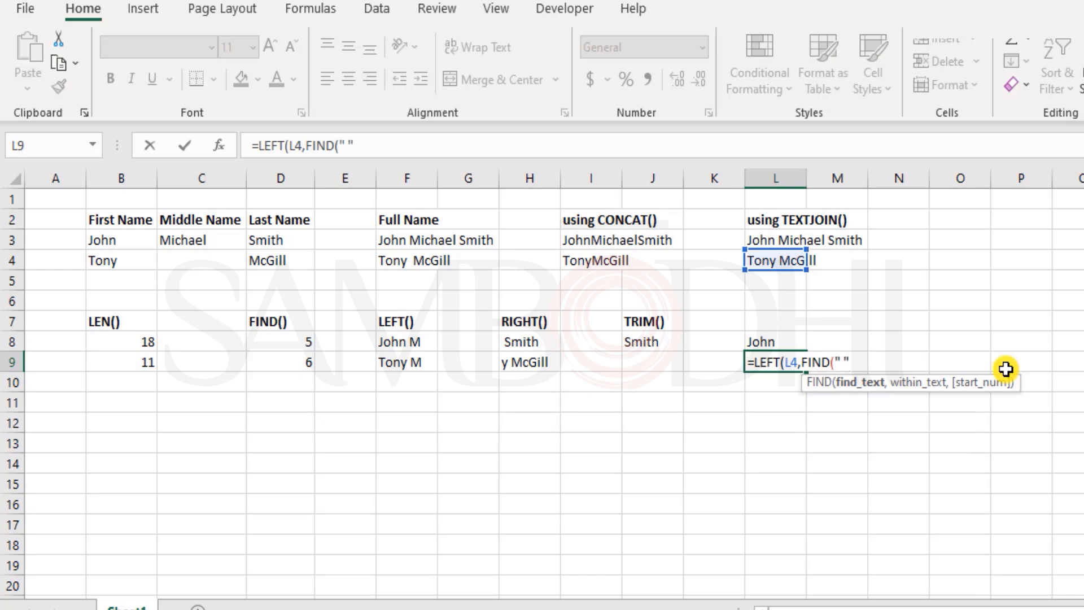
text(,)
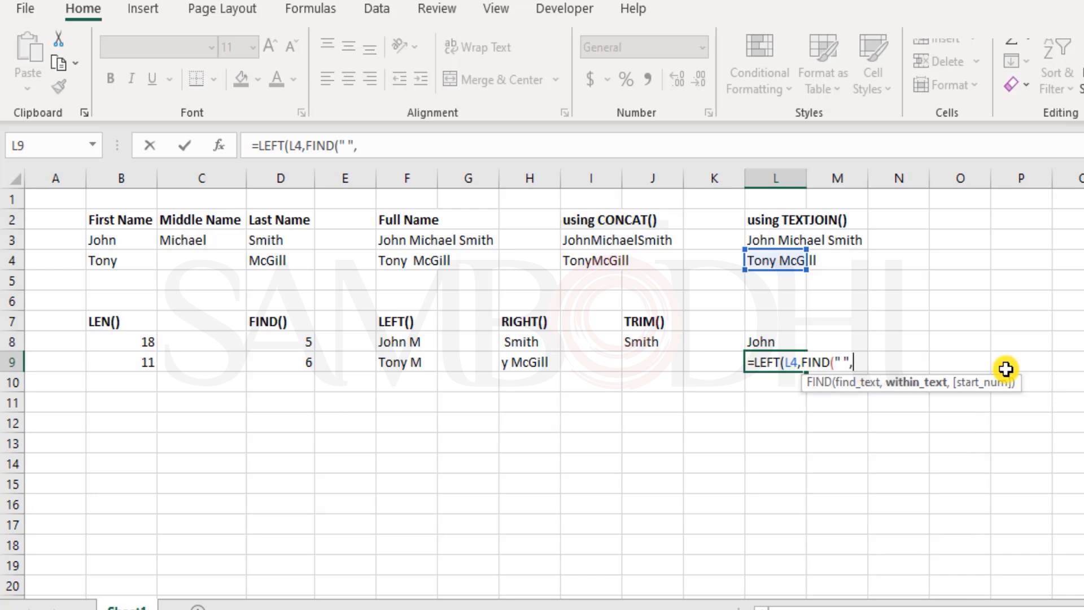
click(772, 255)
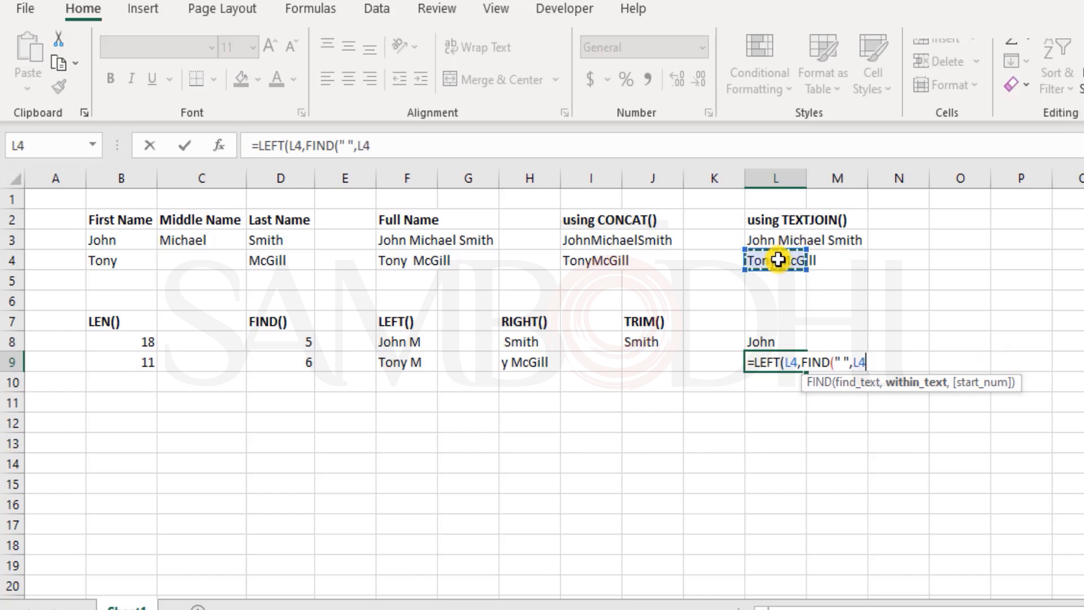
text())
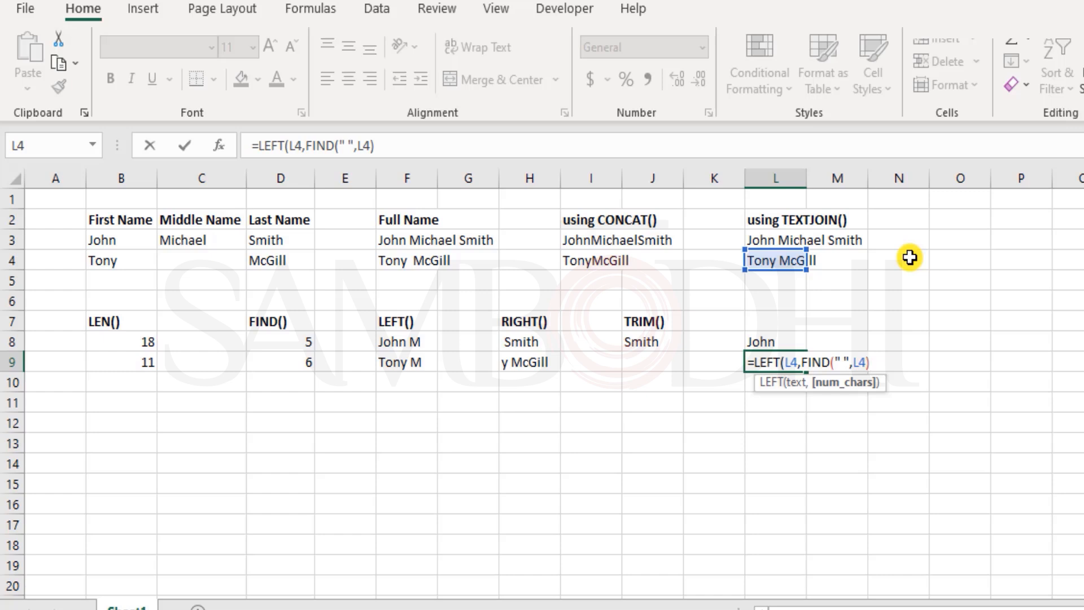
text(-1))
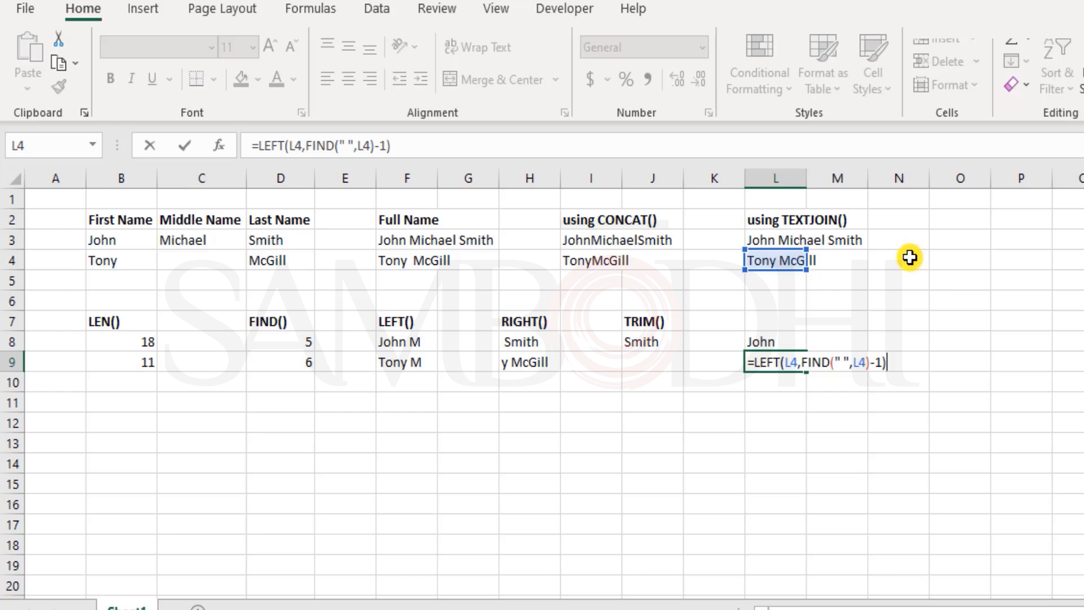
key(Return)
key(Up)
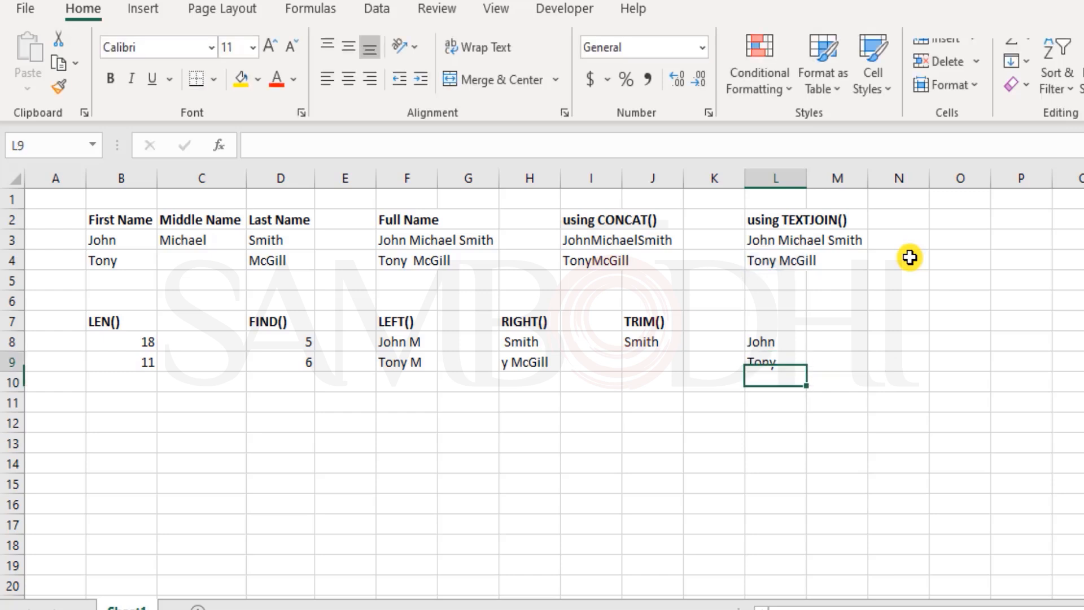
Enter the headings LOWER() in B12, UPPER() in D12 and PROPER() in F12.
click(120, 423)
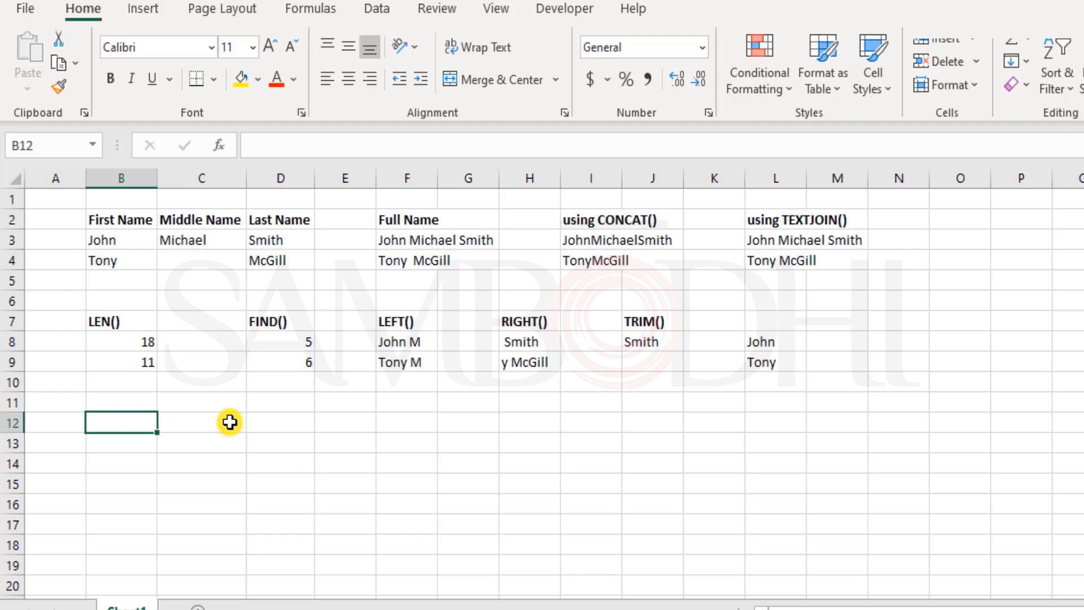
text(LOW)
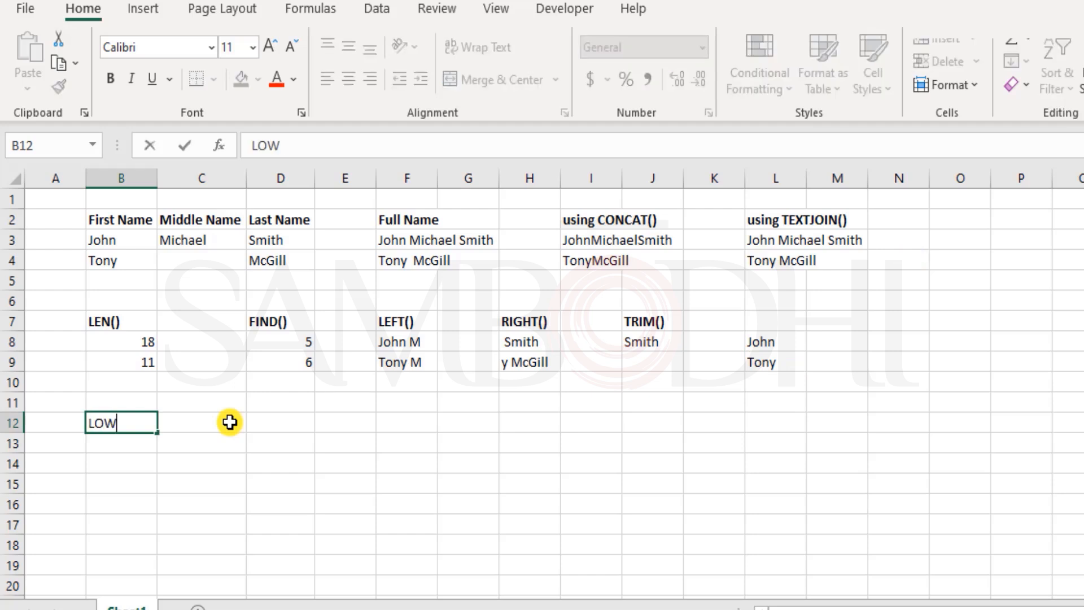
text(ER())
key(Tab)
key(Tab)
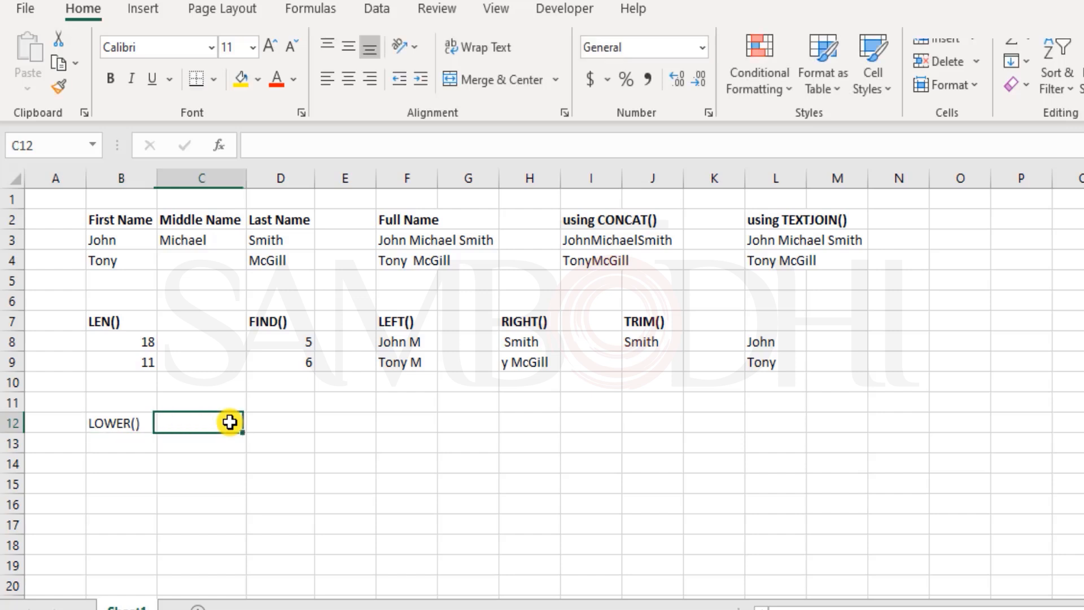
text(UPPER())
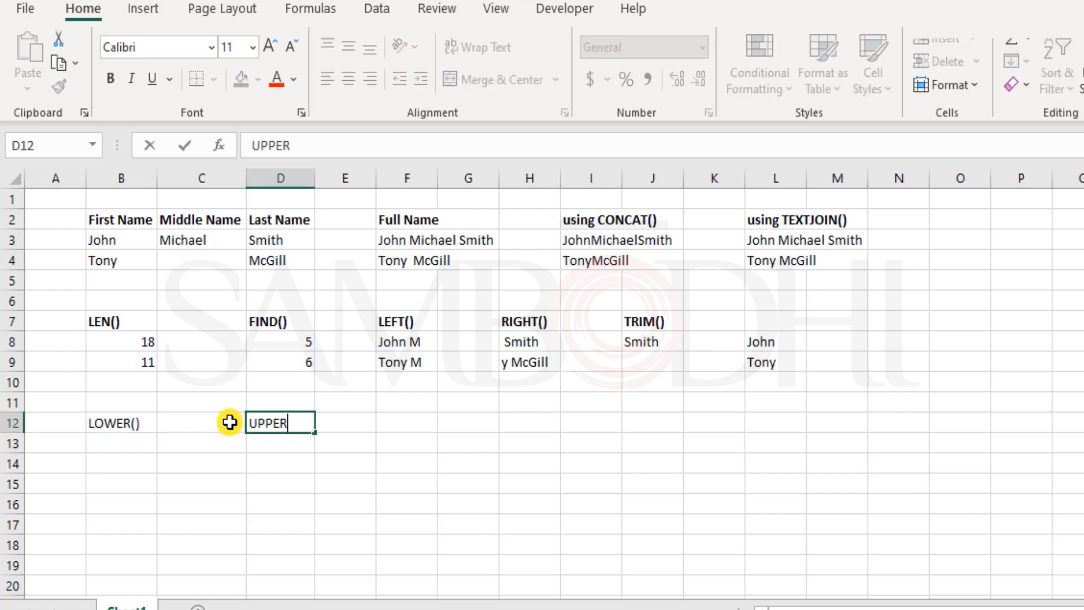
key(Tab)
key(Tab)
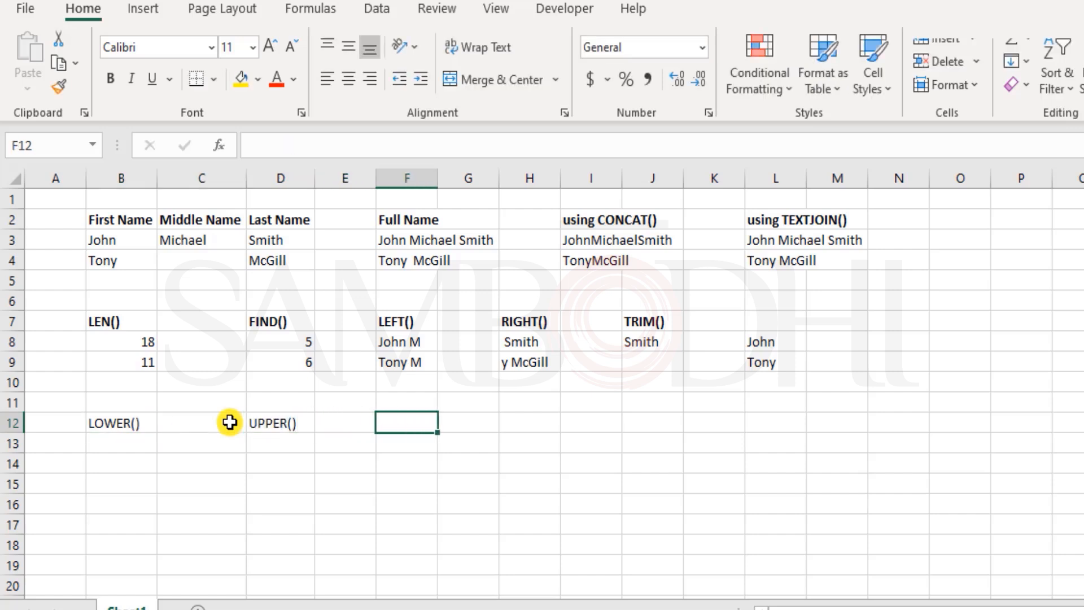
text(PROPER())
key(Return)
key(Up)
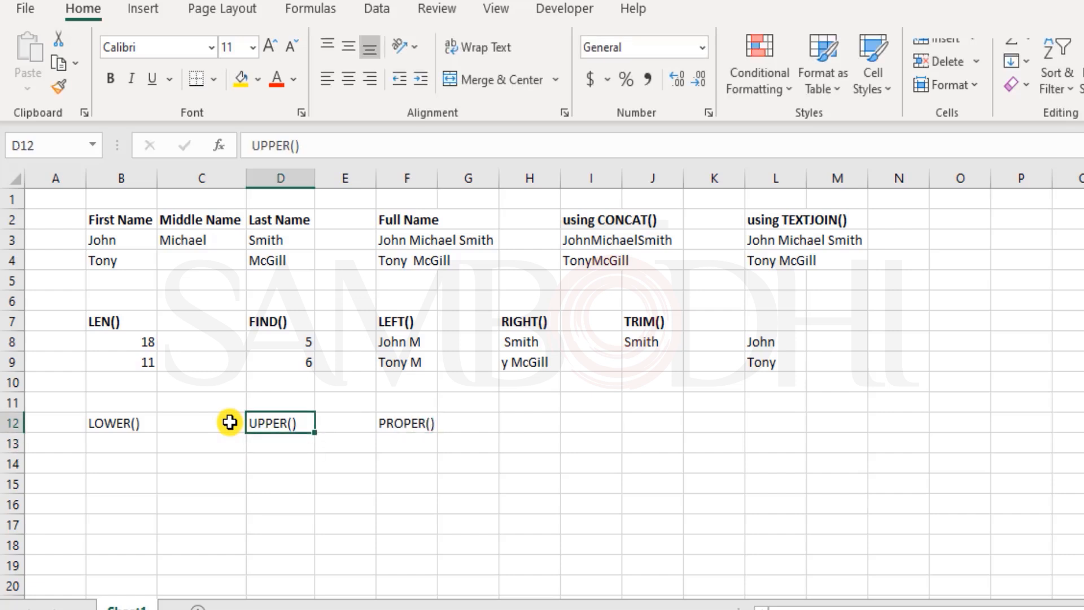
Convert the first TEXTJOIN name to lowercase with =LOWER(L3) in B13.
key(Left)
key(Left)
key(Down)
text(=lo)
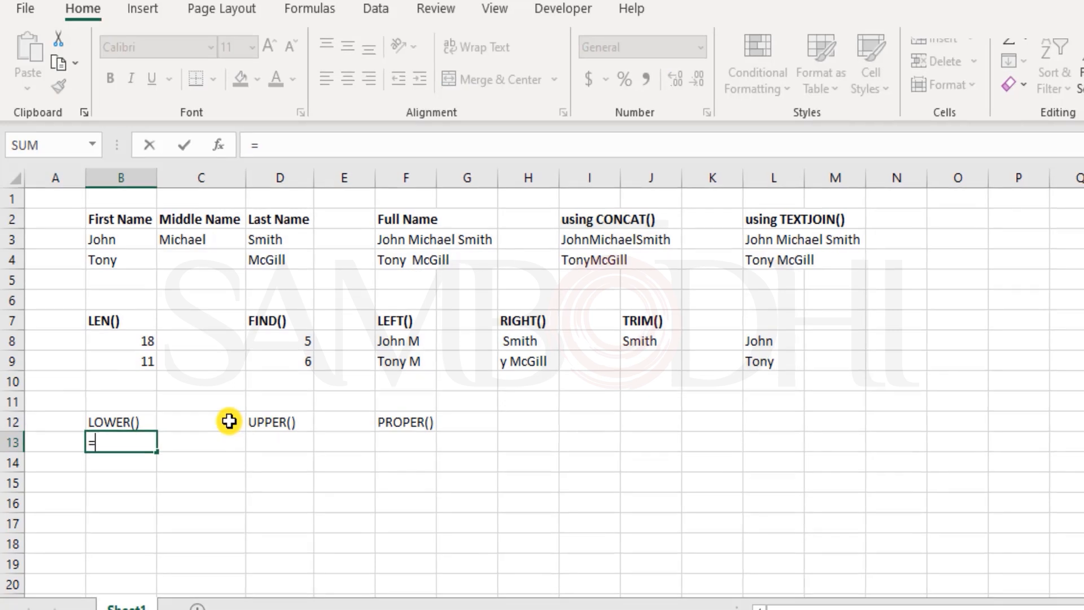
text(w)
key(Tab)
key(BackSpace)
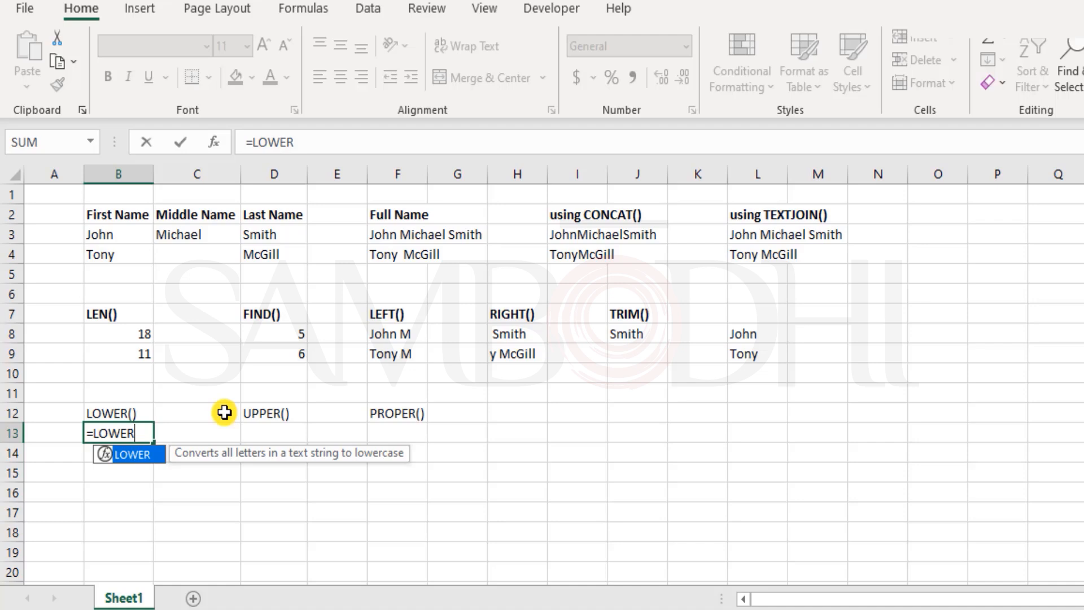
text(()
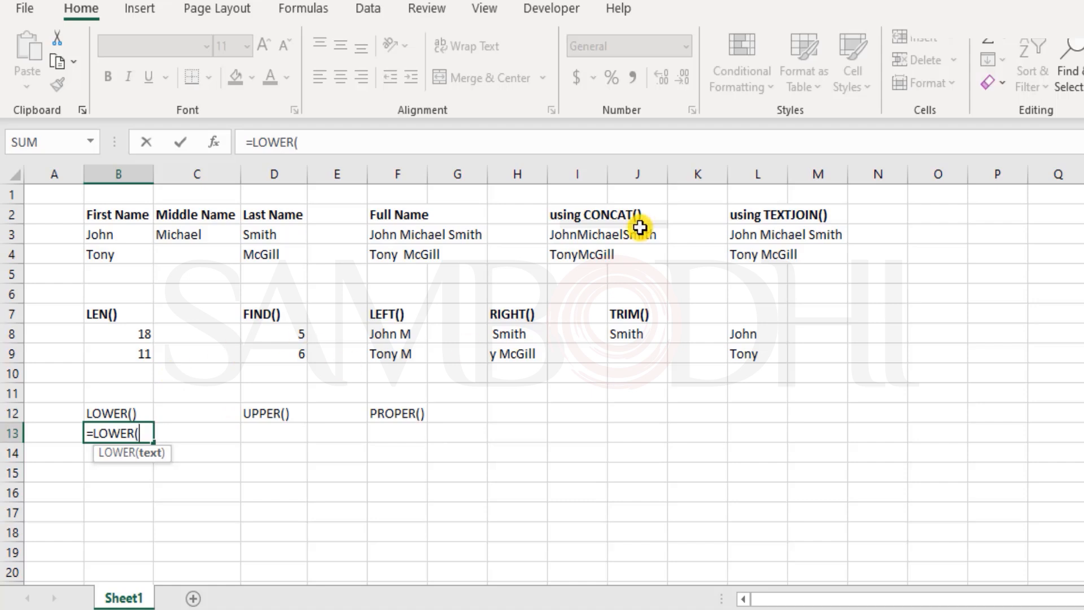
click(765, 234)
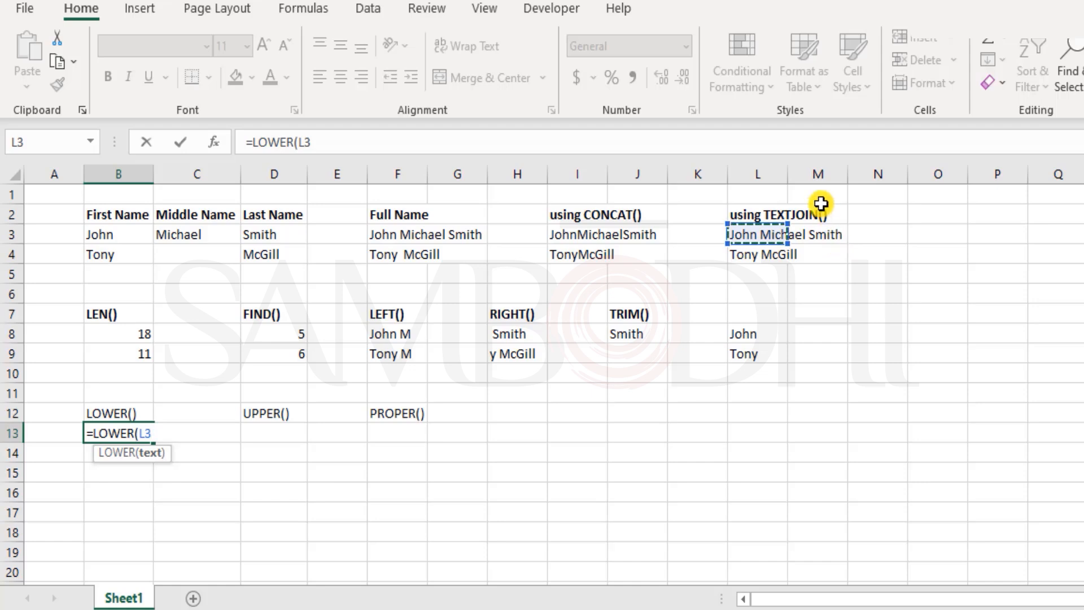
text())
key(Return)
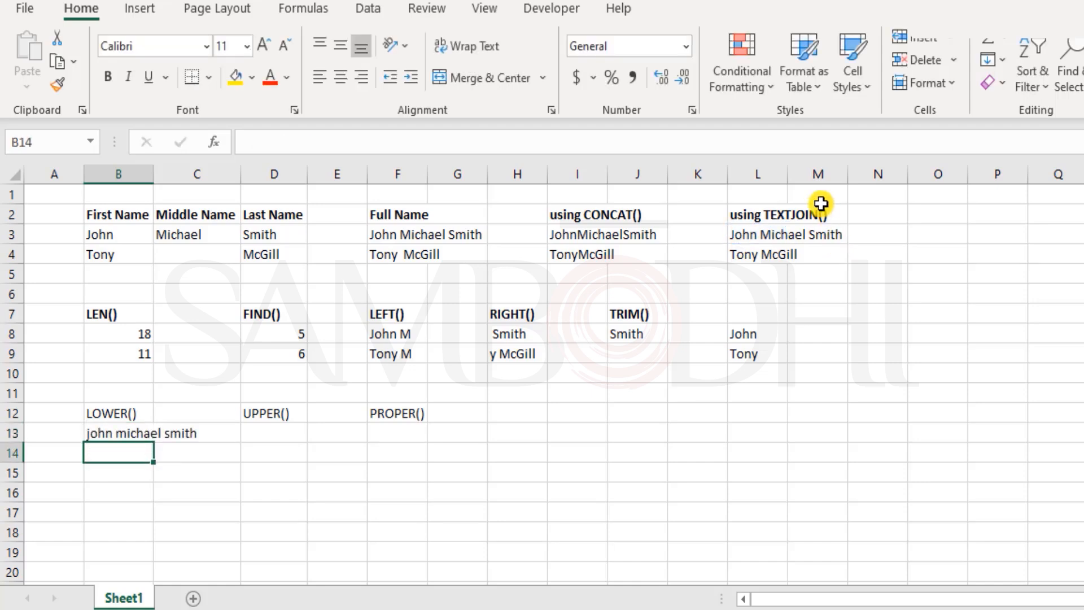
Convert the first TEXTJOIN name to uppercase with =UPPER(L3) in D13.
key(Up)
key(Right)
key(Right)
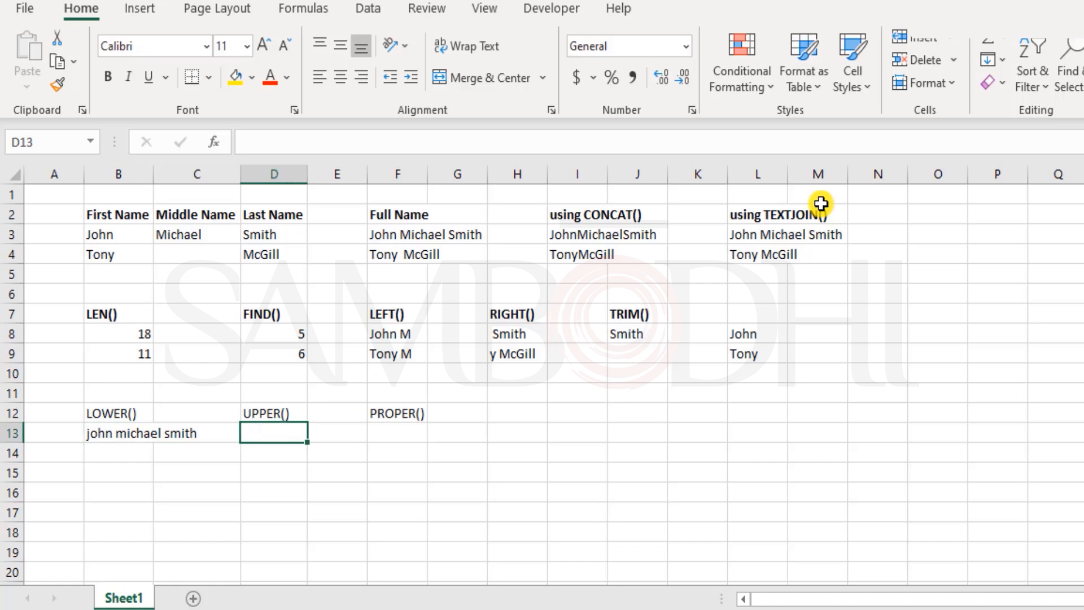
text(=upp)
key(Tab)
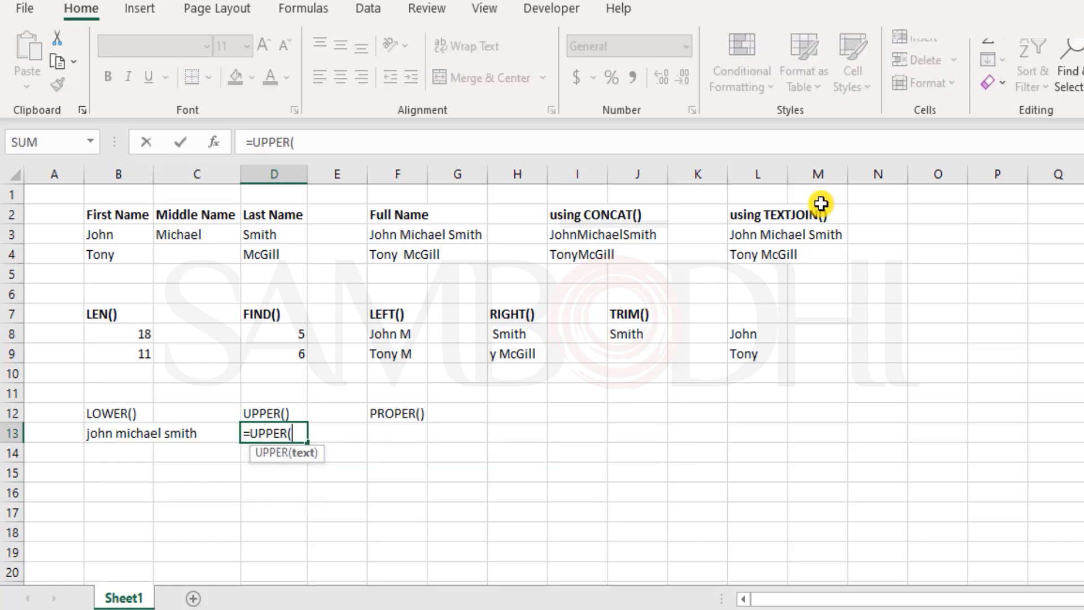
click(742, 236)
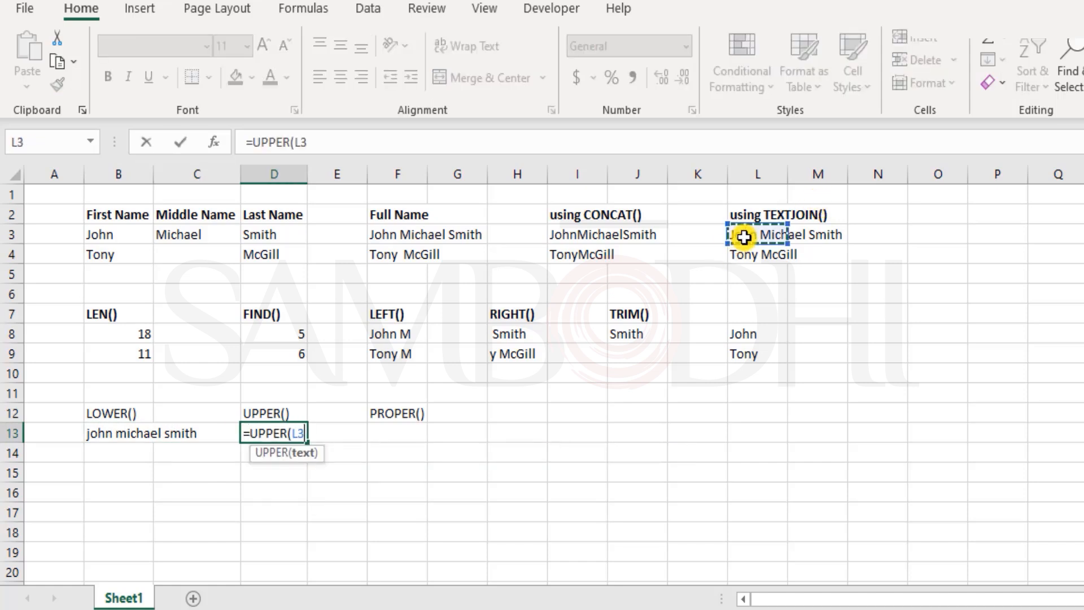
key(Return)
Convert the first TEXTJOIN name to proper case with =PROPER(L3) in F13.
key(Up)
key(Right)
key(Right)
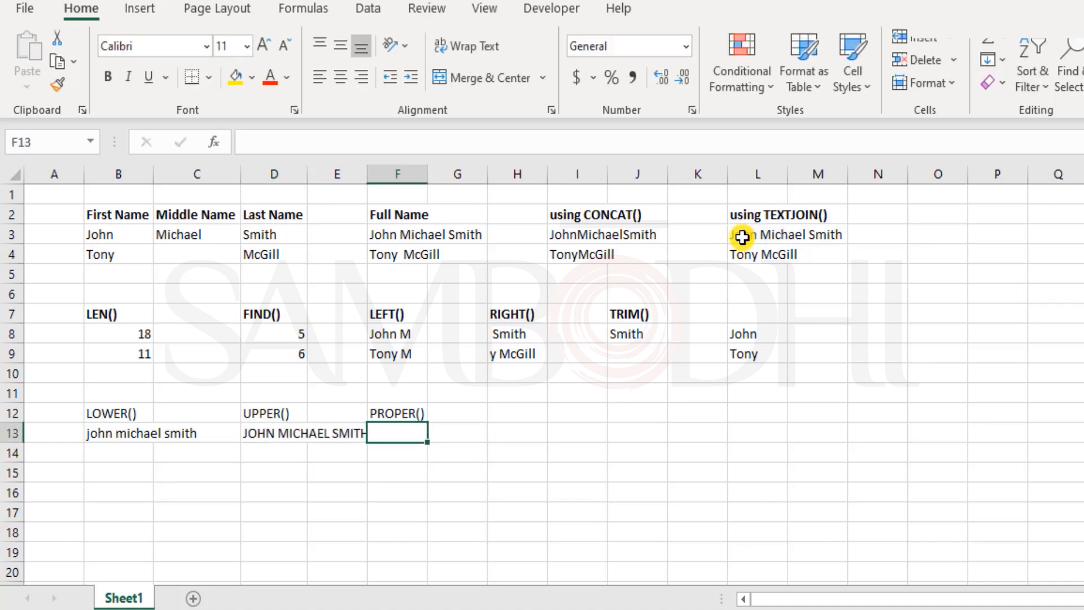
text(=proe)
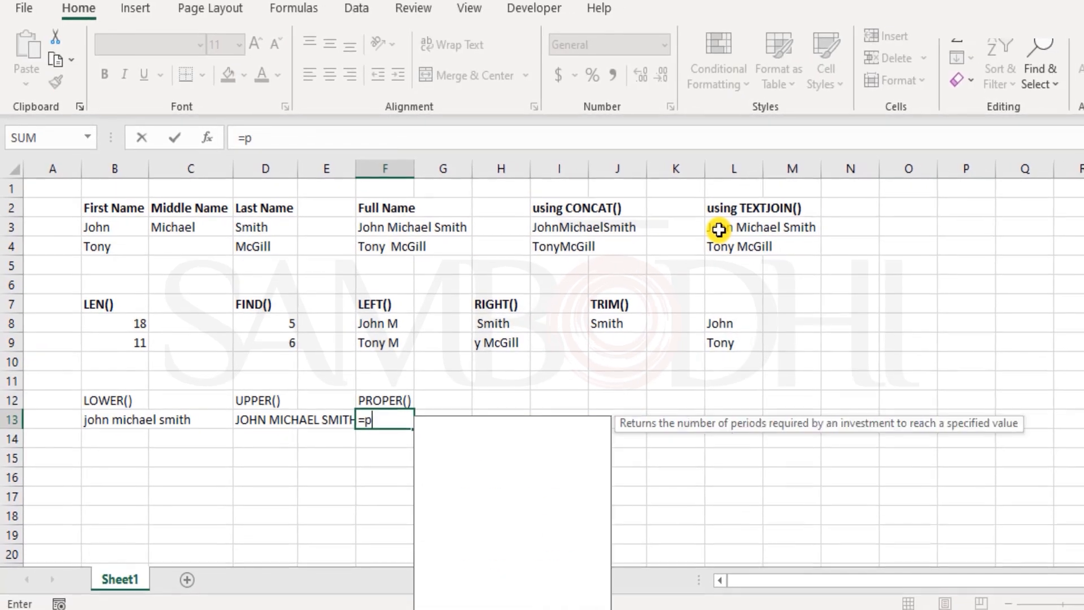
key(BackSpace)
text(e)
key(BackSpace)
text(p)
key(Tab)
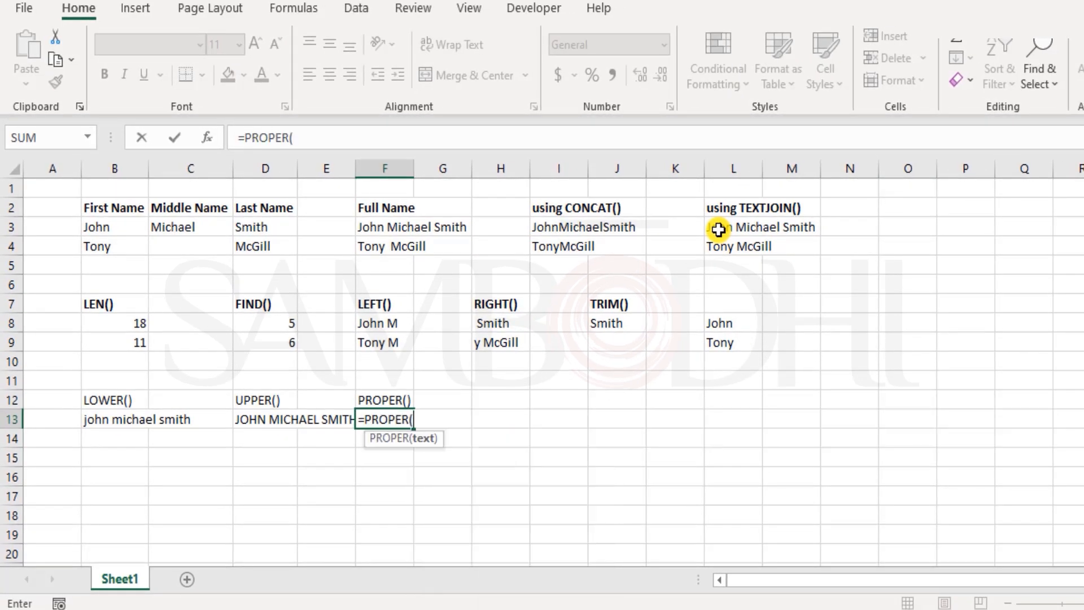
key(BackSpace)
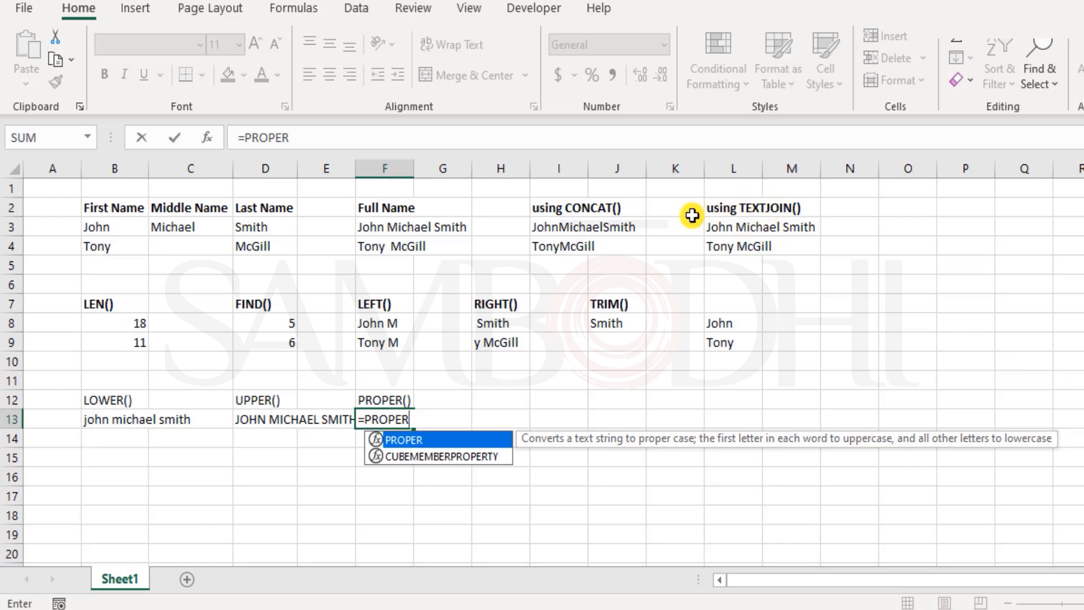
text(()
click(759, 225)
text())
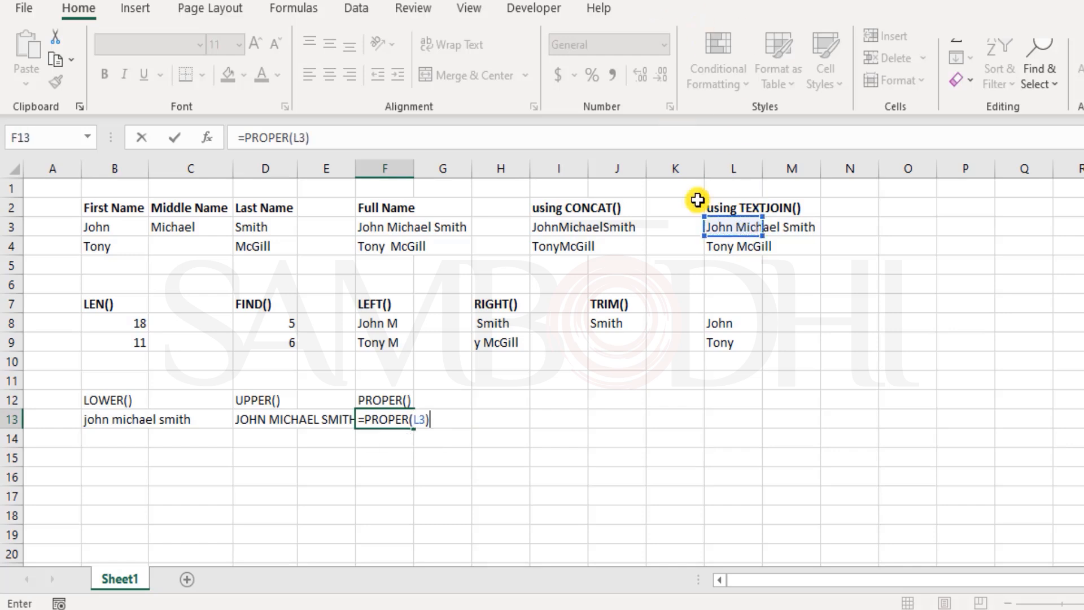
key(Return)
key(Up)
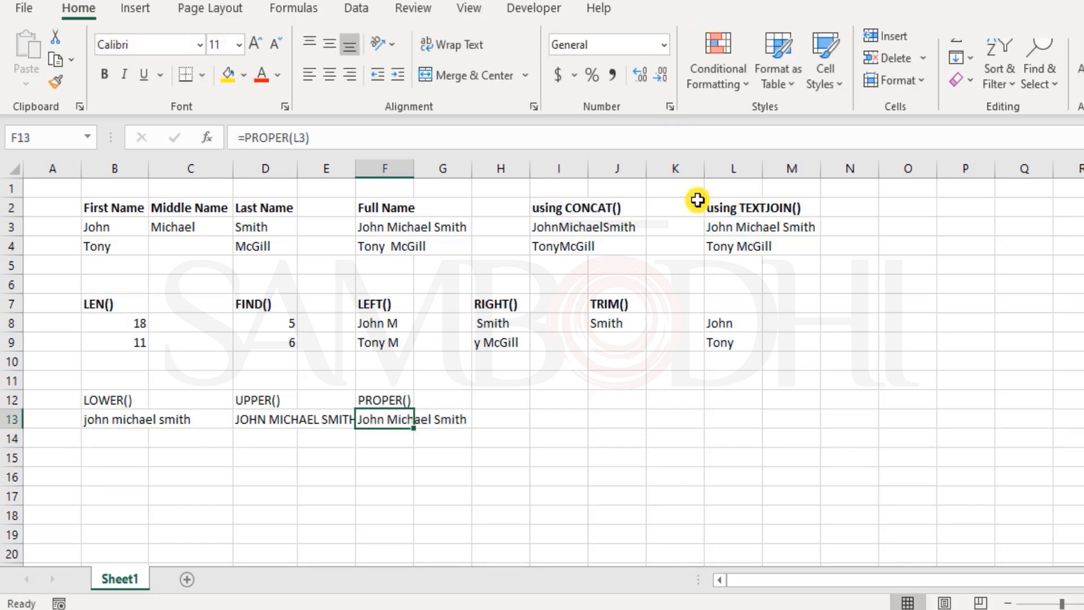
Change the PROPER formula in F13 to reference the first CONCAT name instead, as =PROPER(I3).
key(F2)
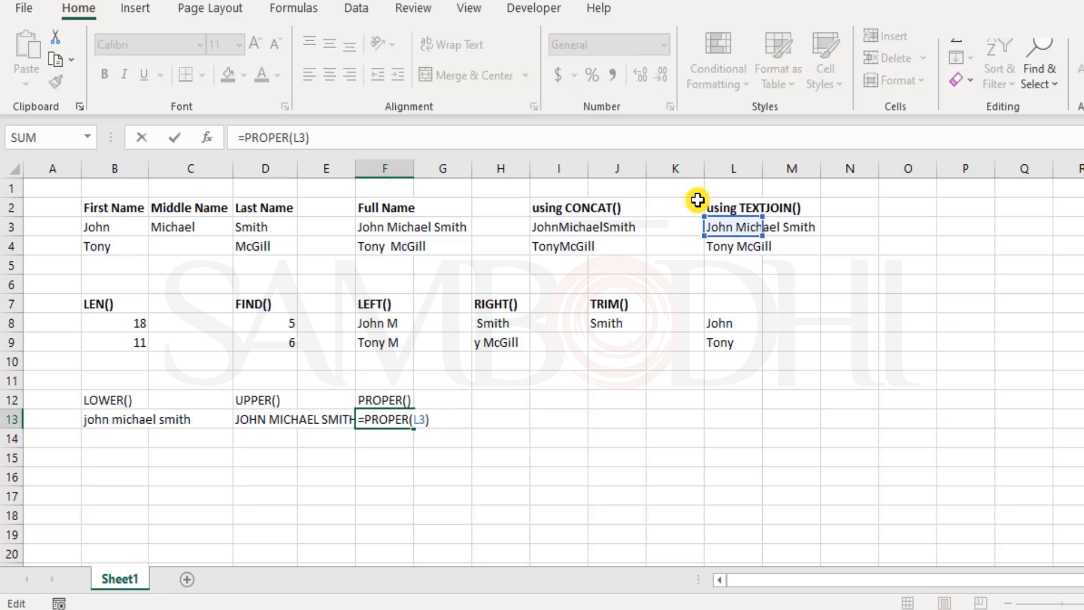
key(BackSpace)
key(BackSpace)
key(BackSpace)
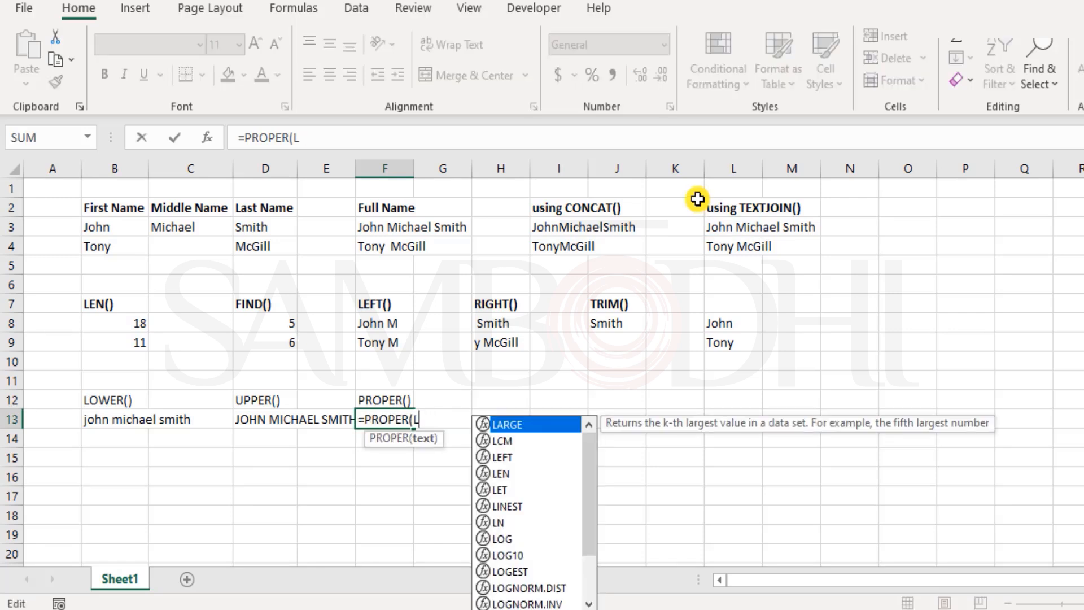
click(569, 229)
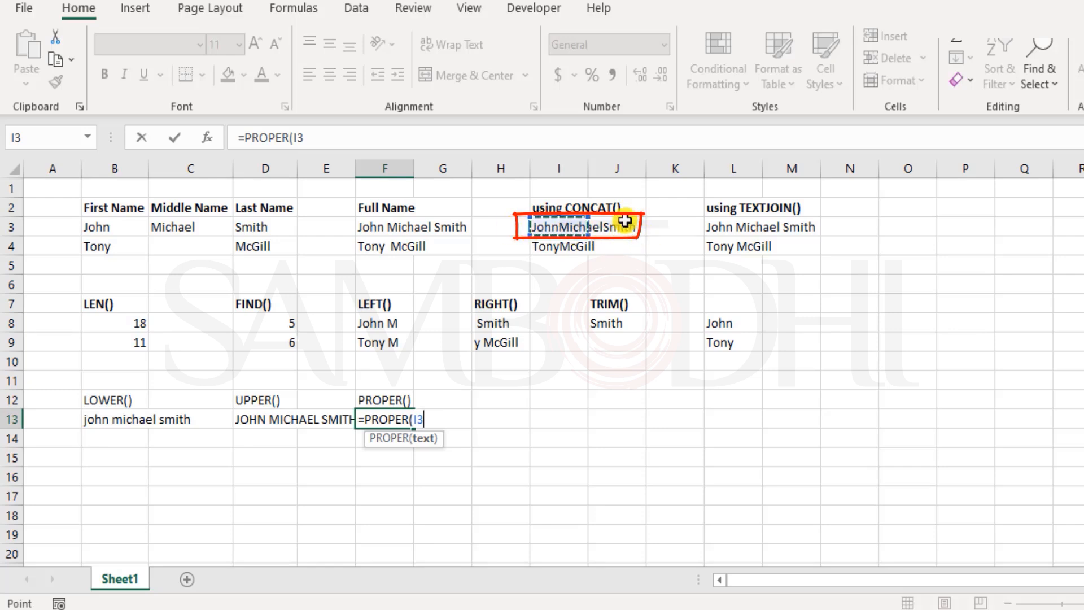
text())
key(Return)
key(Up)
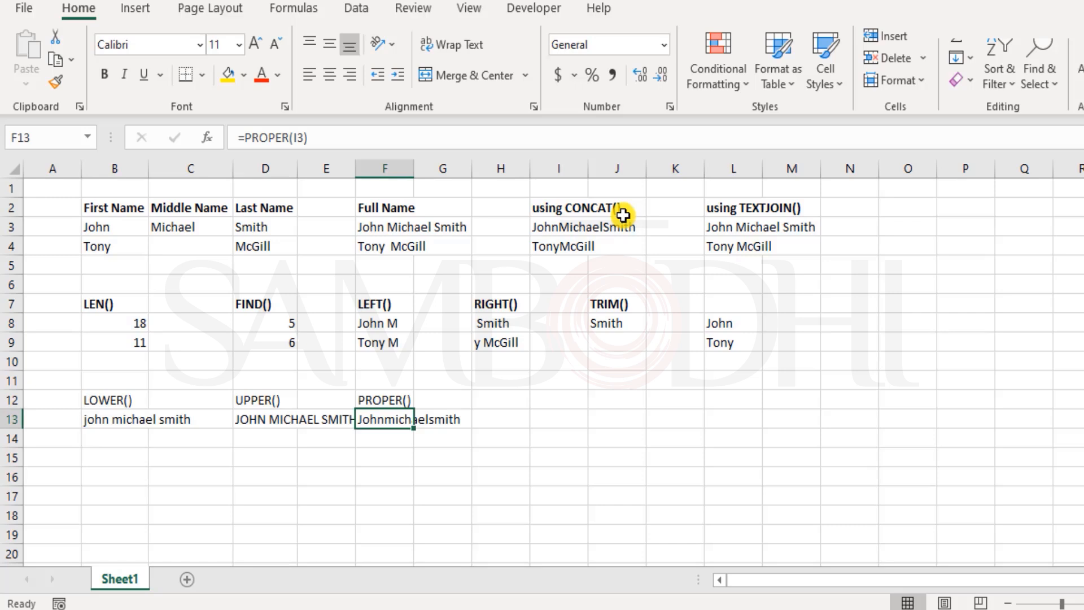
Bold the LOWER(), UPPER() and PROPER() headings in B12:F12, and select the LEN() to TRIM() block B7:J9.
shift+click(119, 401)
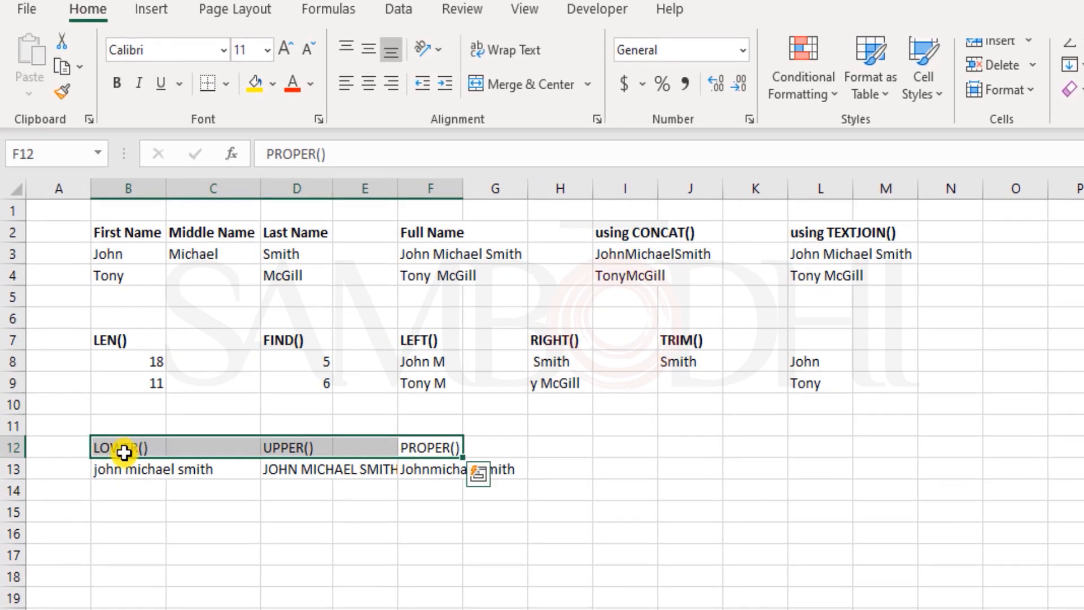
key(ctrl+b)
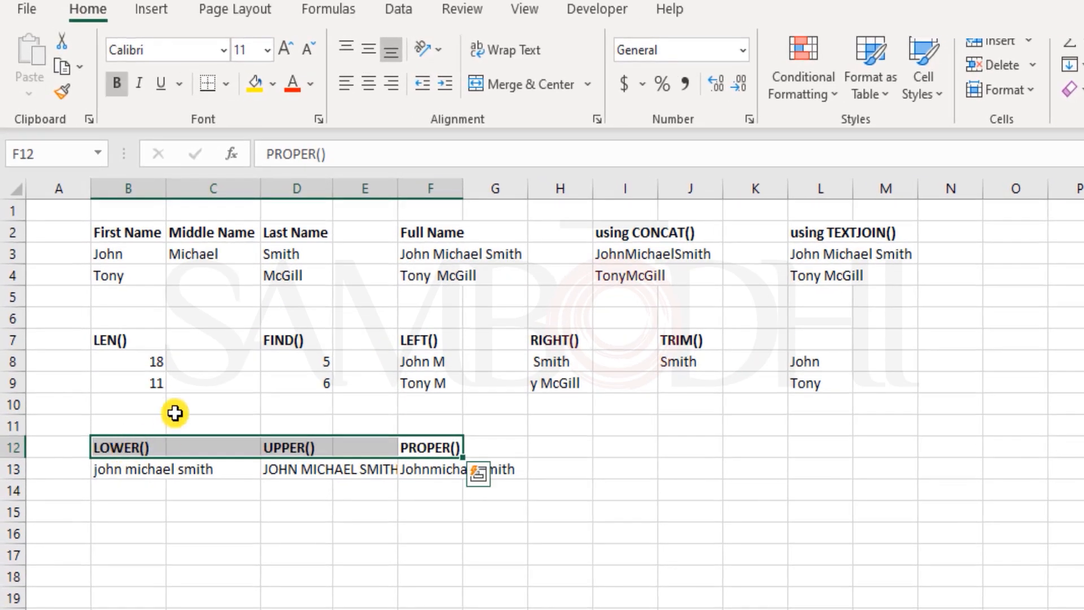
click(129, 420)
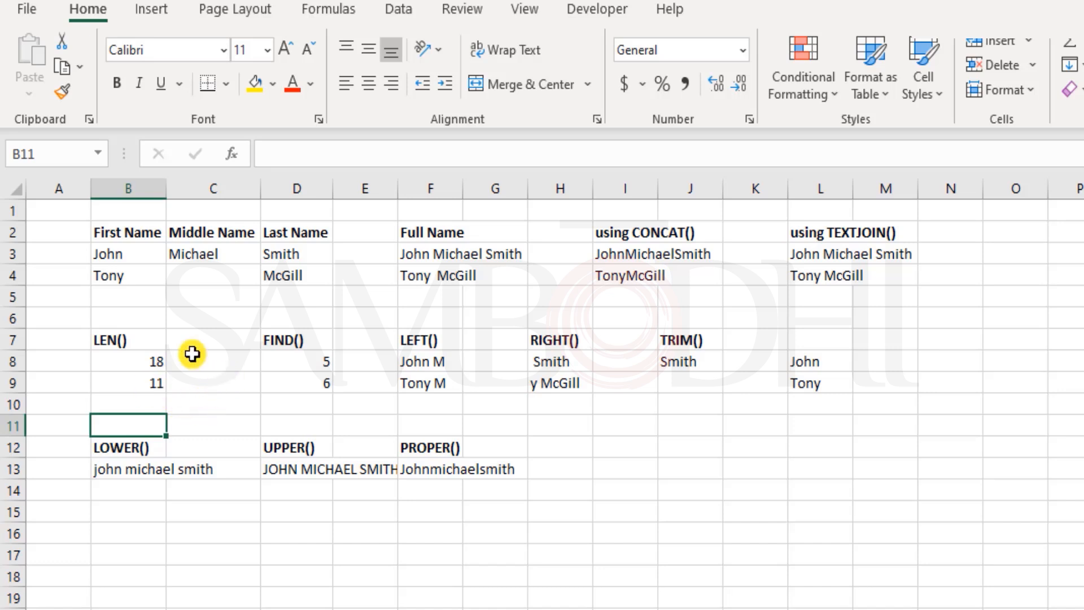
drag(150, 341, 695, 382)
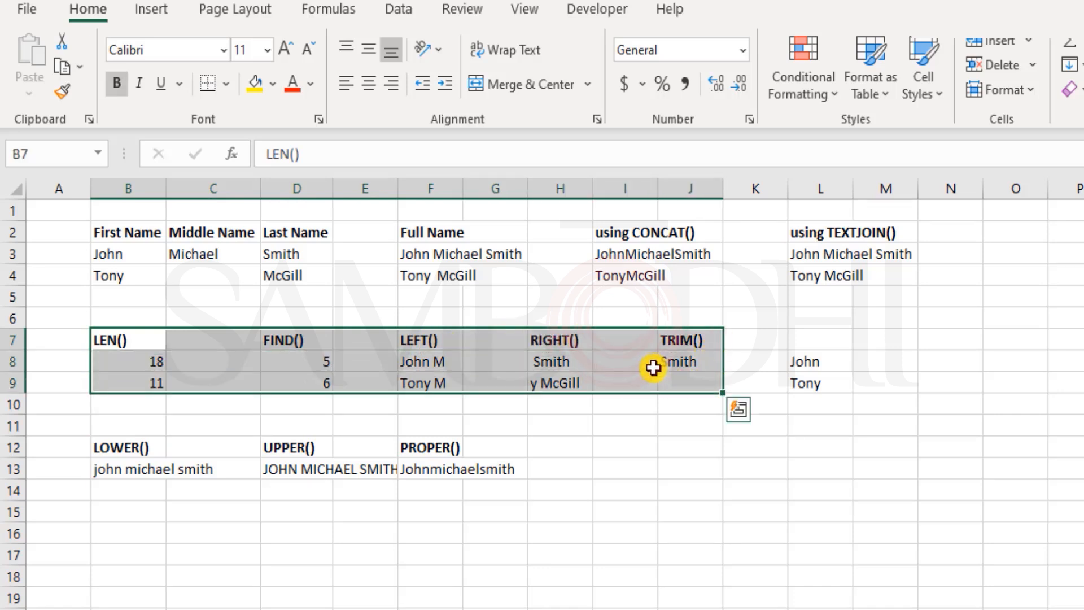